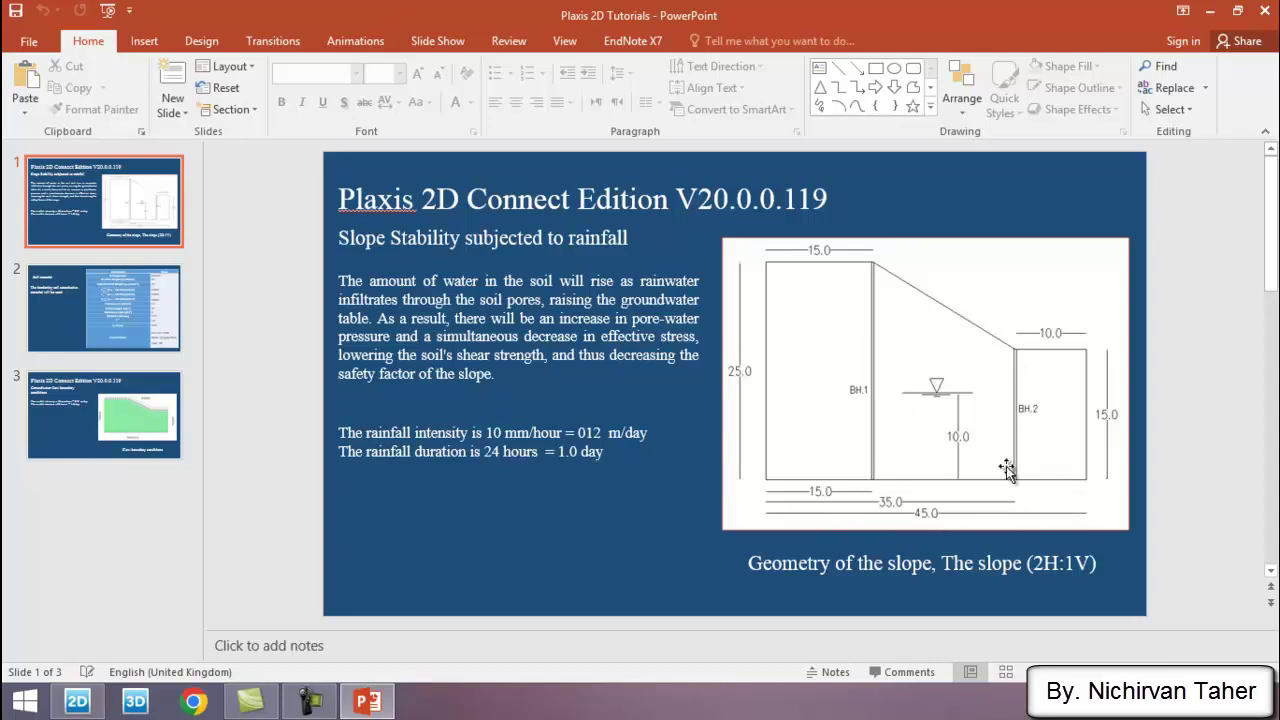
# Switch to PLAXIS 2D, create the first borehole in the soil model, and set its x position to 15
pyautogui.click(78, 702)
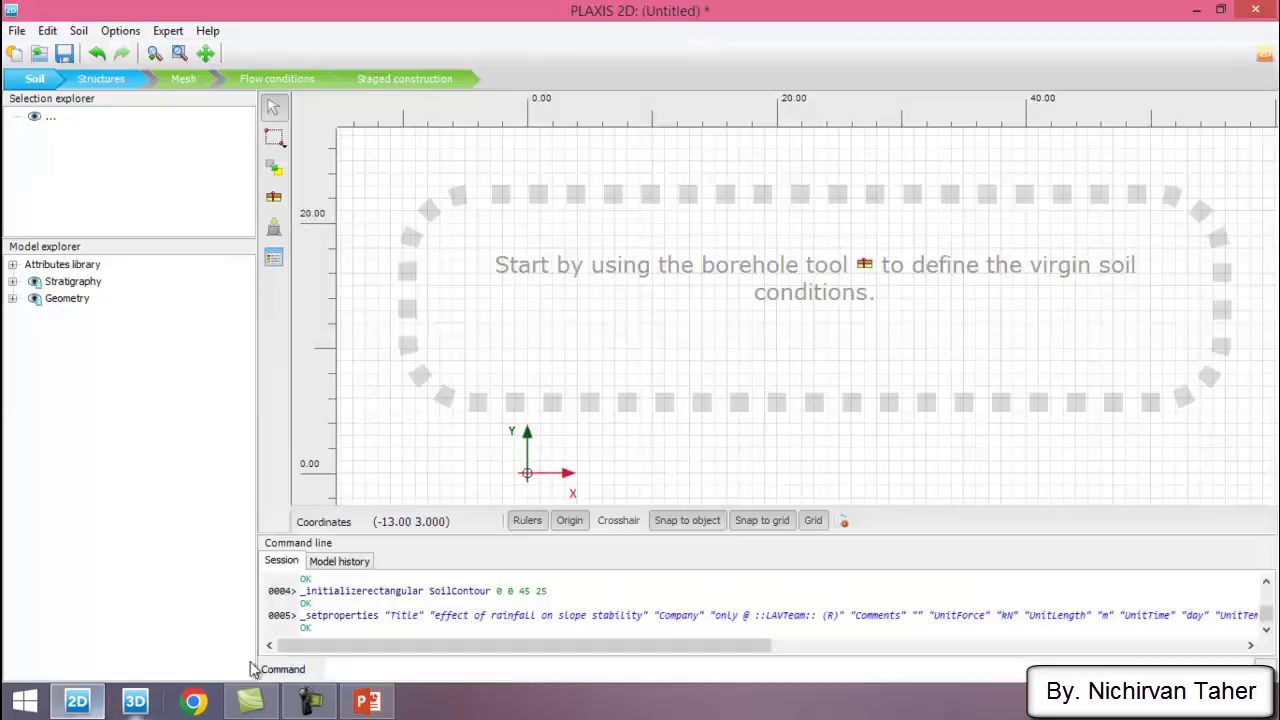
pyautogui.click(273, 199)
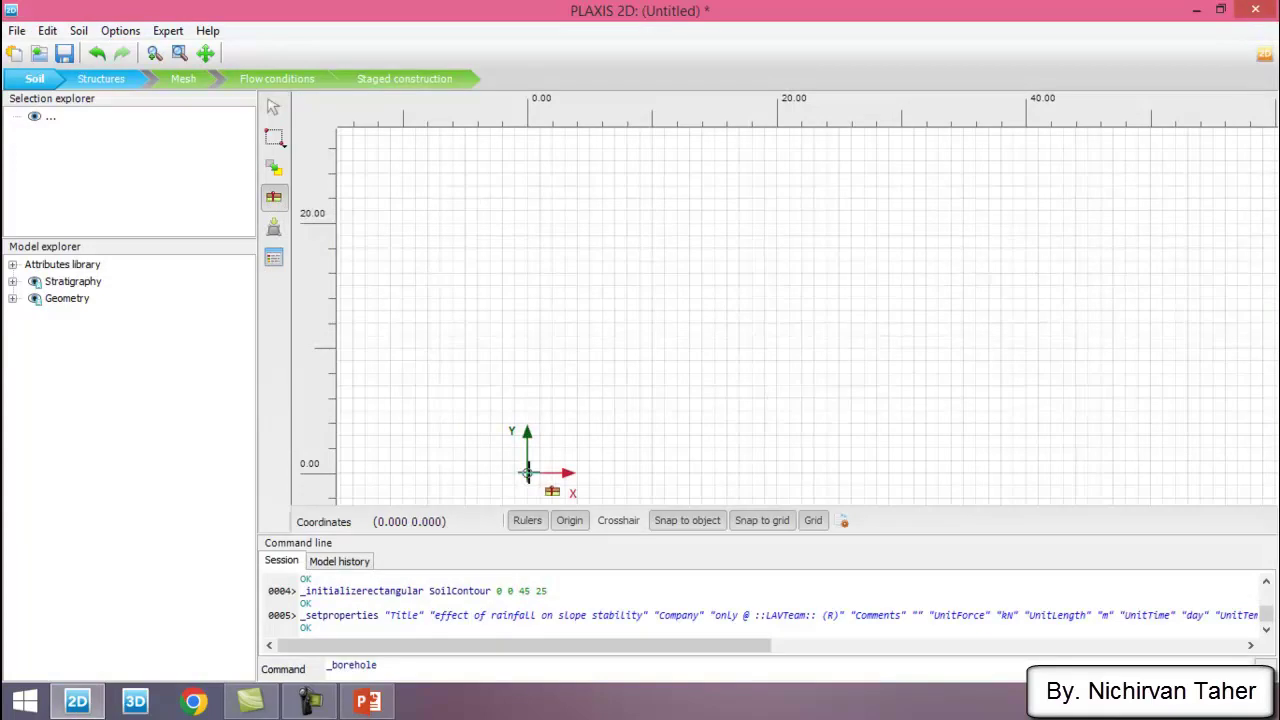
pyautogui.click(521, 232)
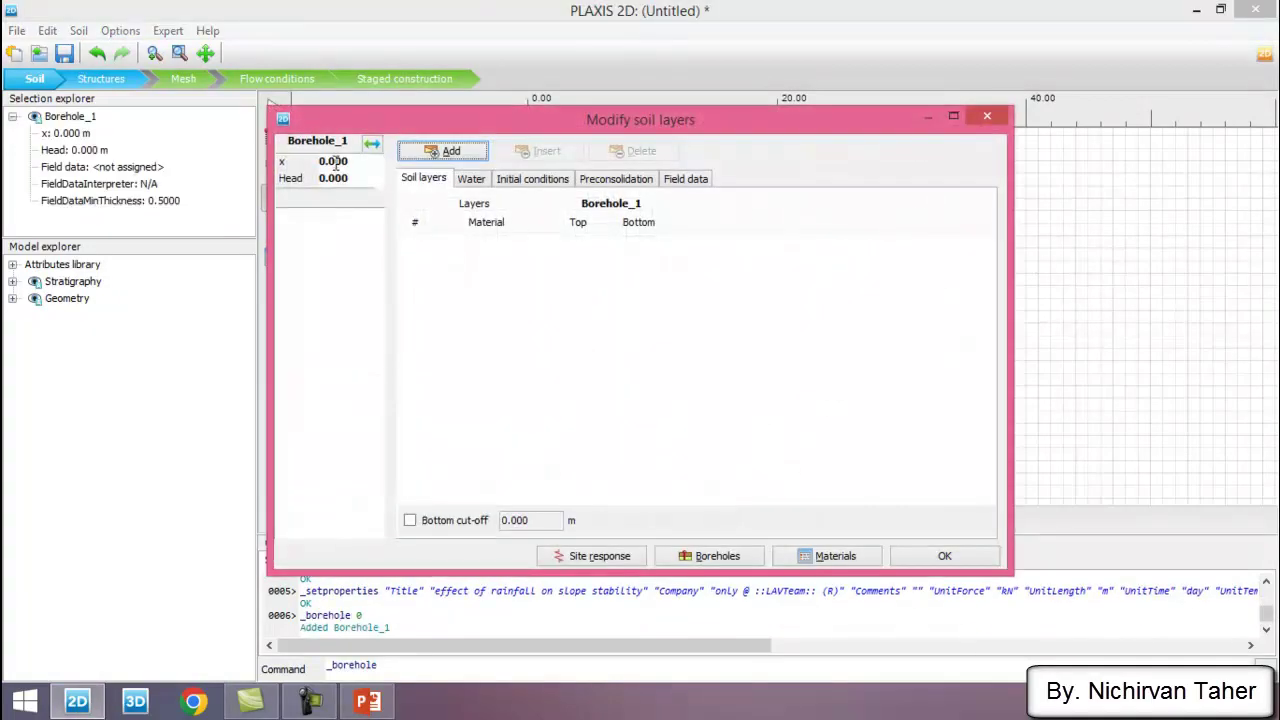
pyautogui.moveTo(351, 161); pyautogui.dragTo(316, 161)
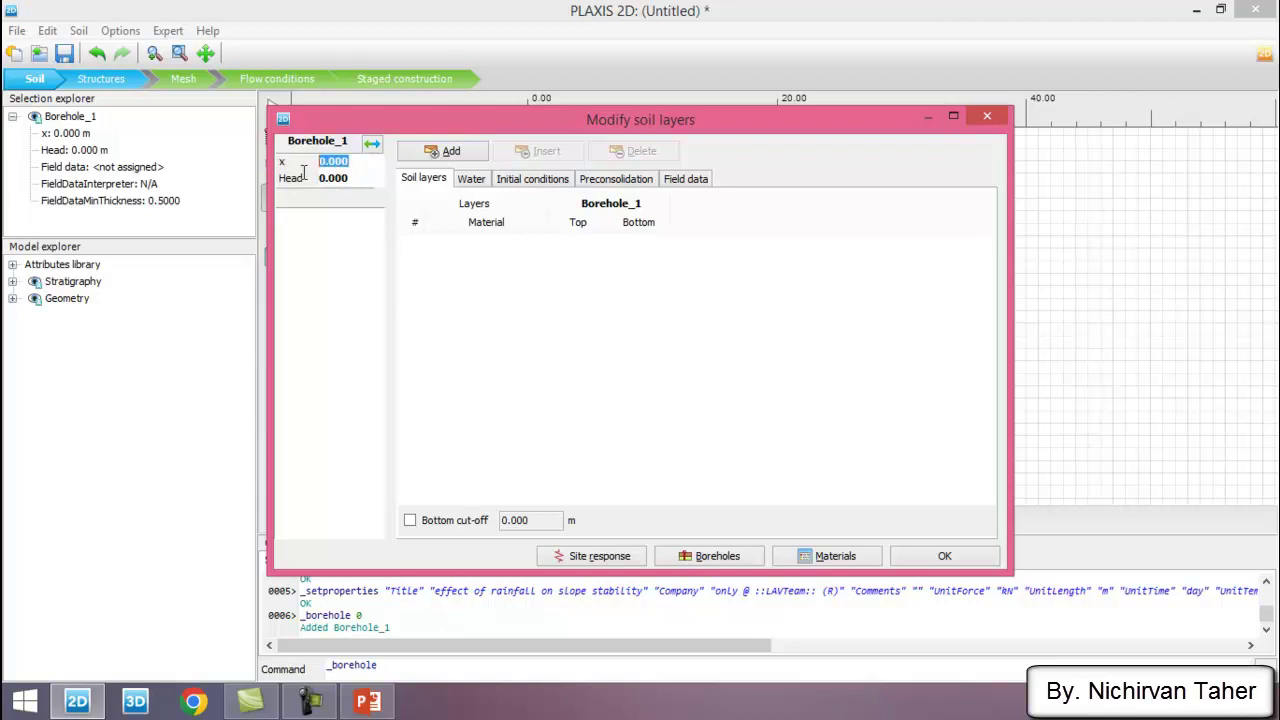
pyautogui.click(367, 701)
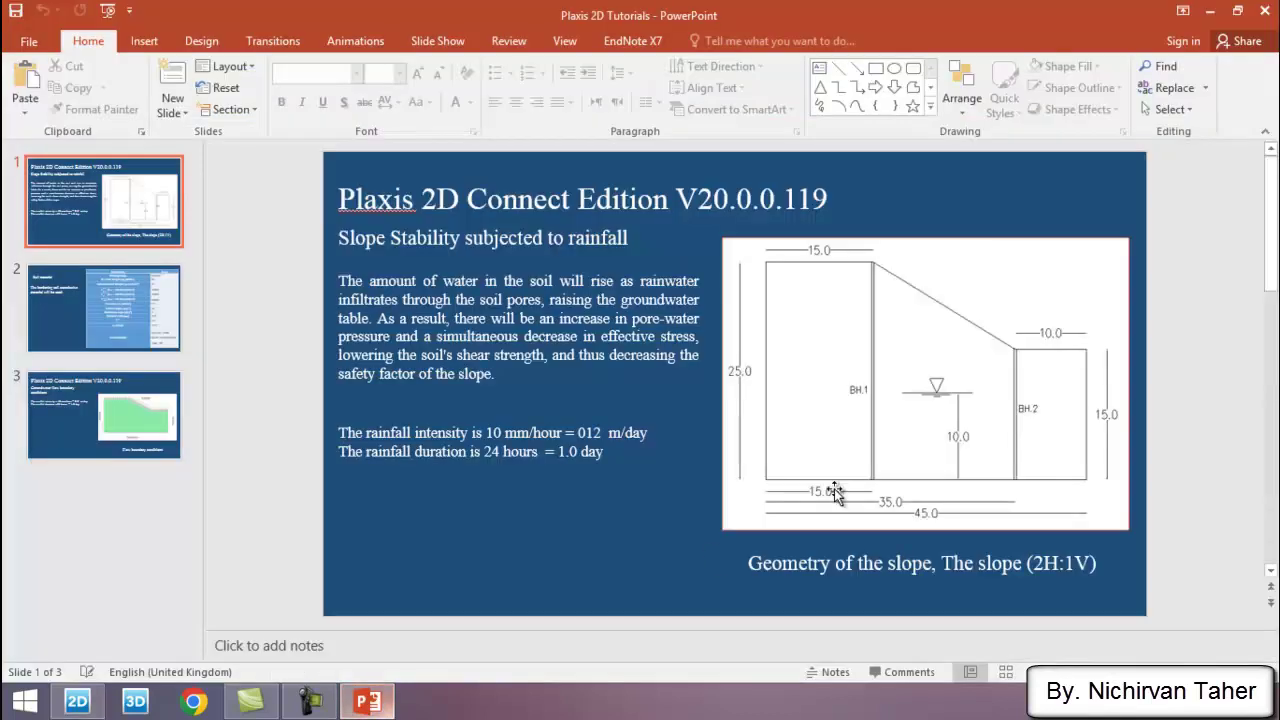
pyautogui.click(76, 702)
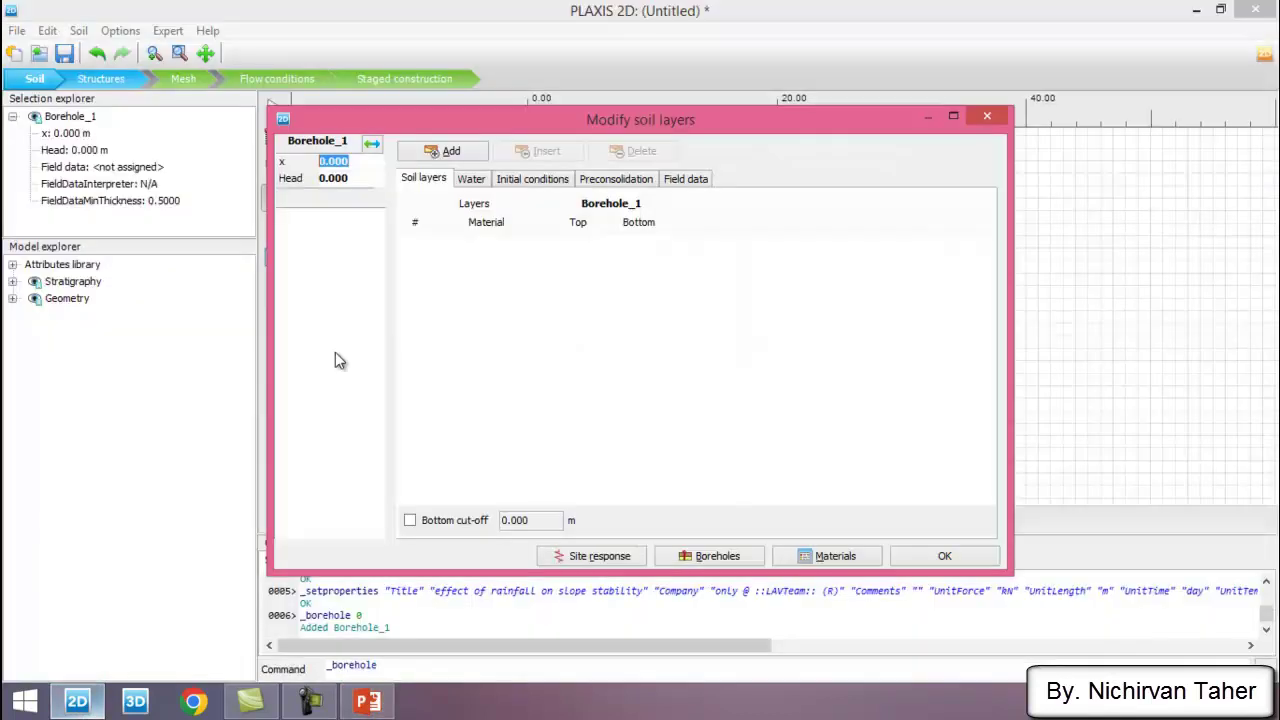
pyautogui.write('1')
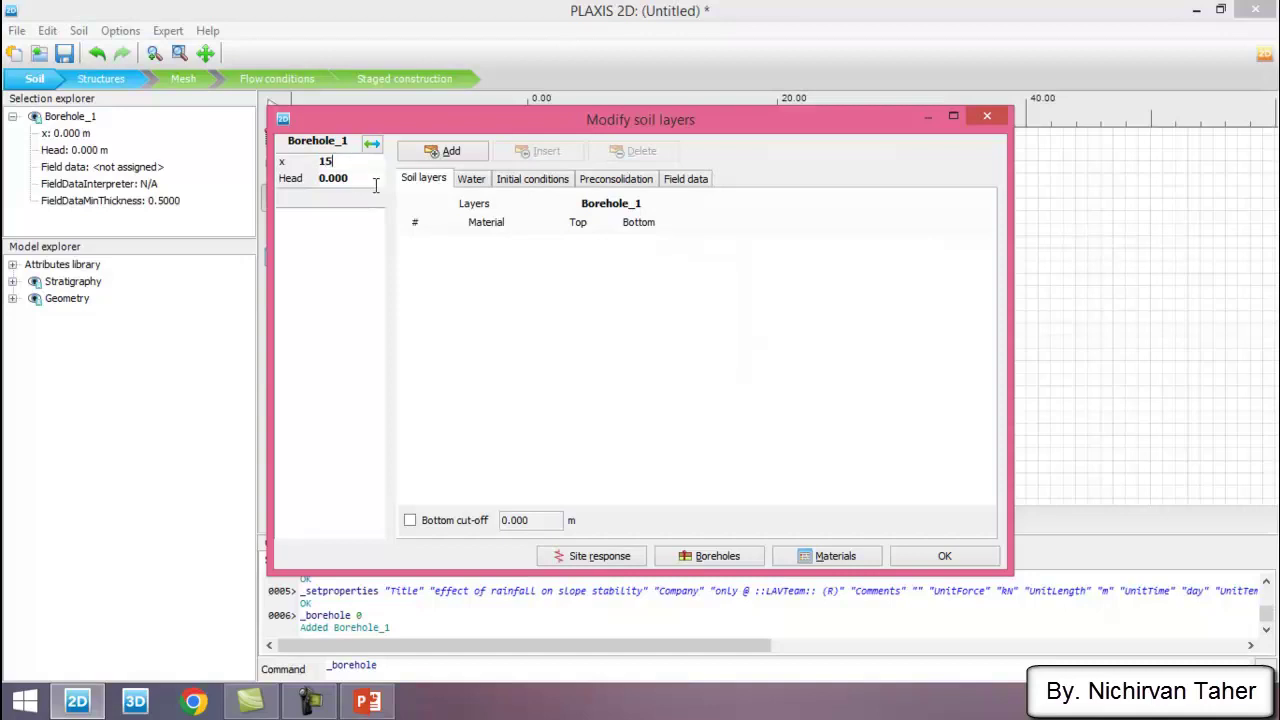
pyautogui.write('5')
pyautogui.click(372, 181)
# Add a soil layer to Borehole_1 with its top at 25 and its bottom kept at 0
pyautogui.click(443, 151)
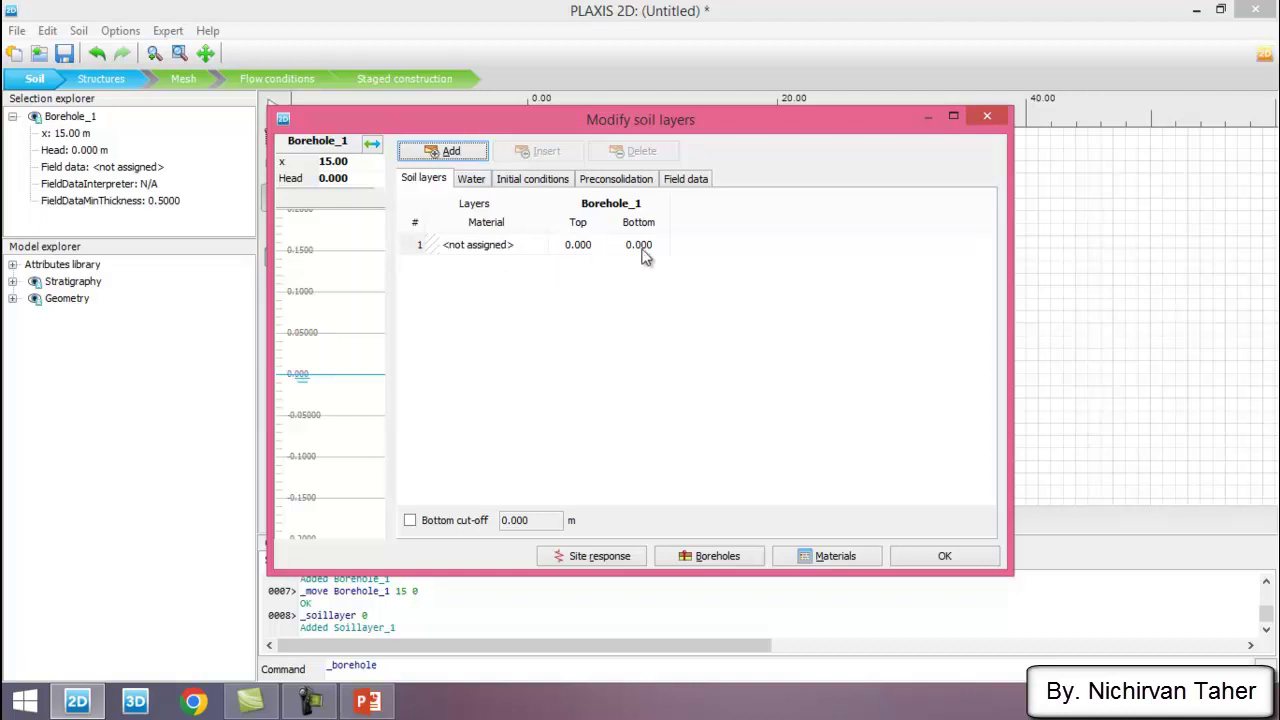
pyautogui.click(588, 246)
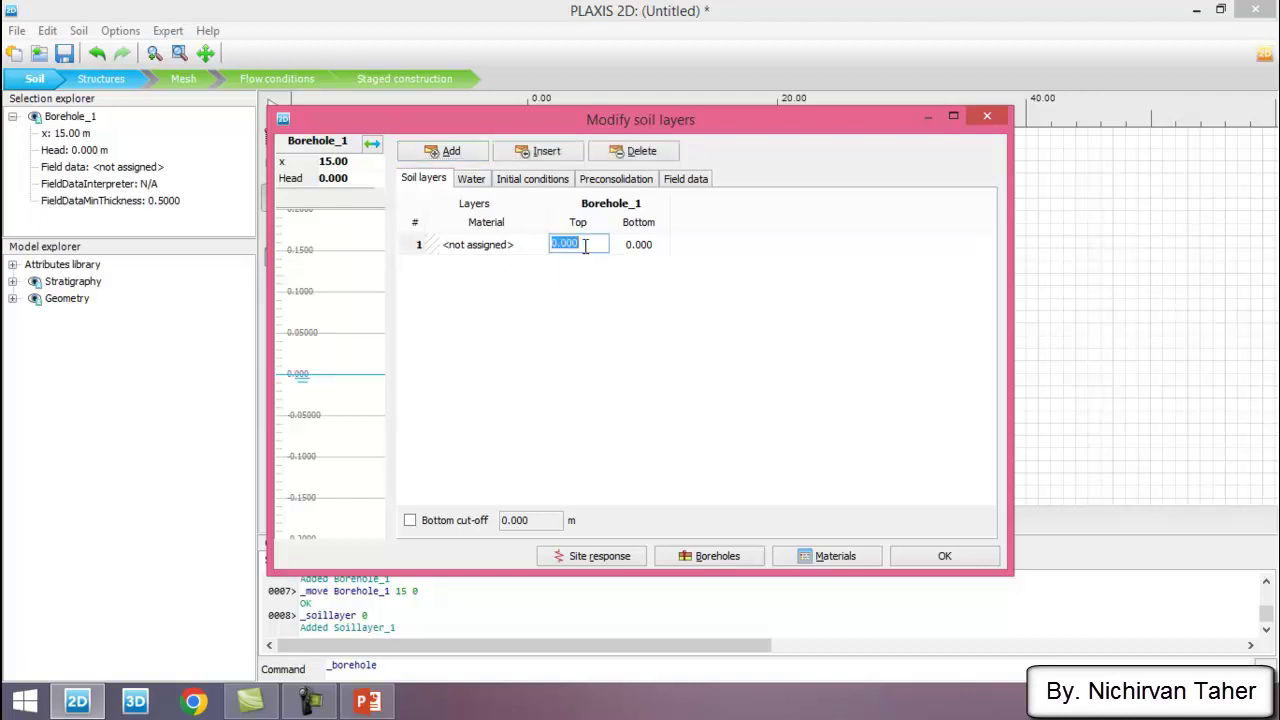
pyautogui.click(643, 244)
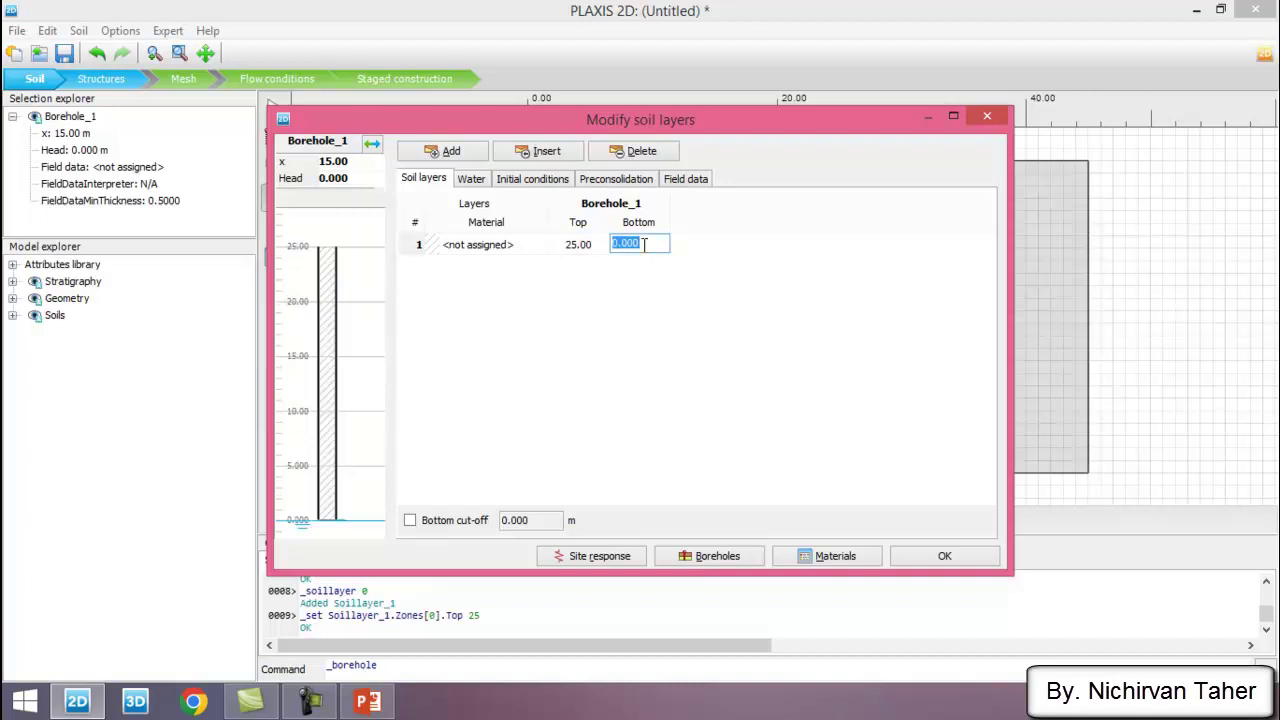
# Check the water level in the PowerPoint slope drawing and set the head of Borehole_1 to 10 in PLAXIS 2D
pyautogui.click(368, 701)
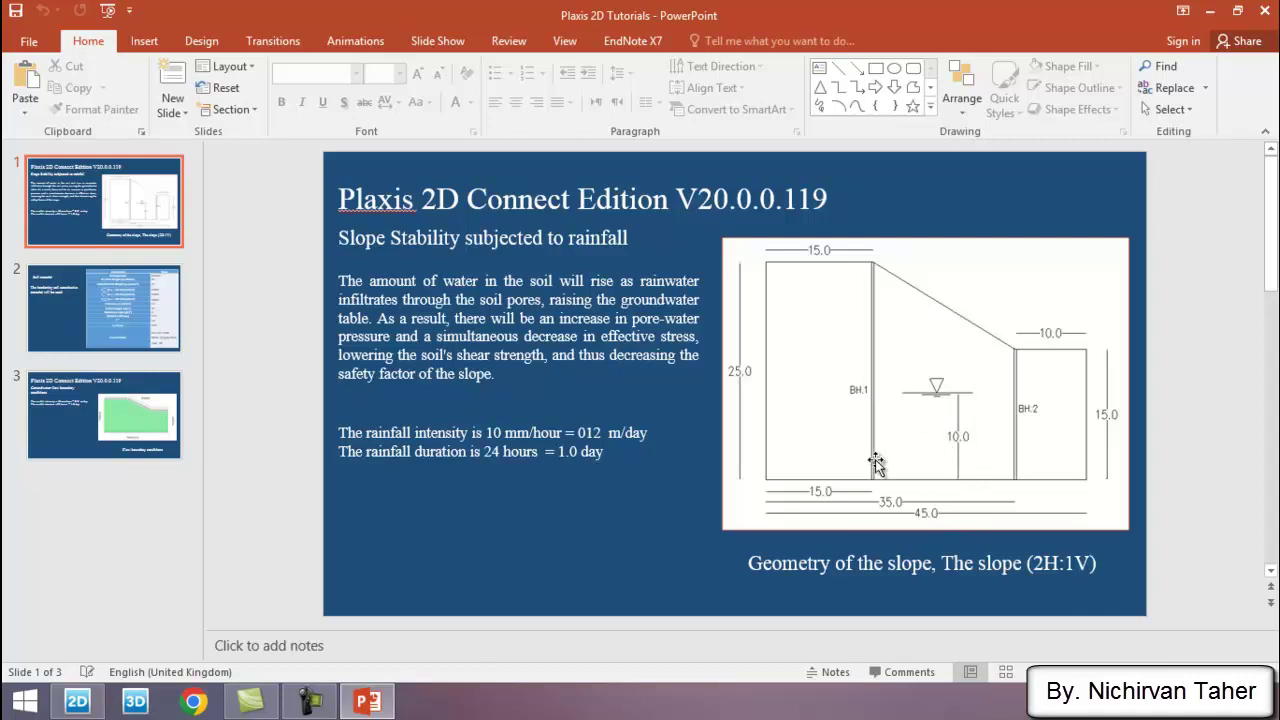
pyautogui.click(77, 701)
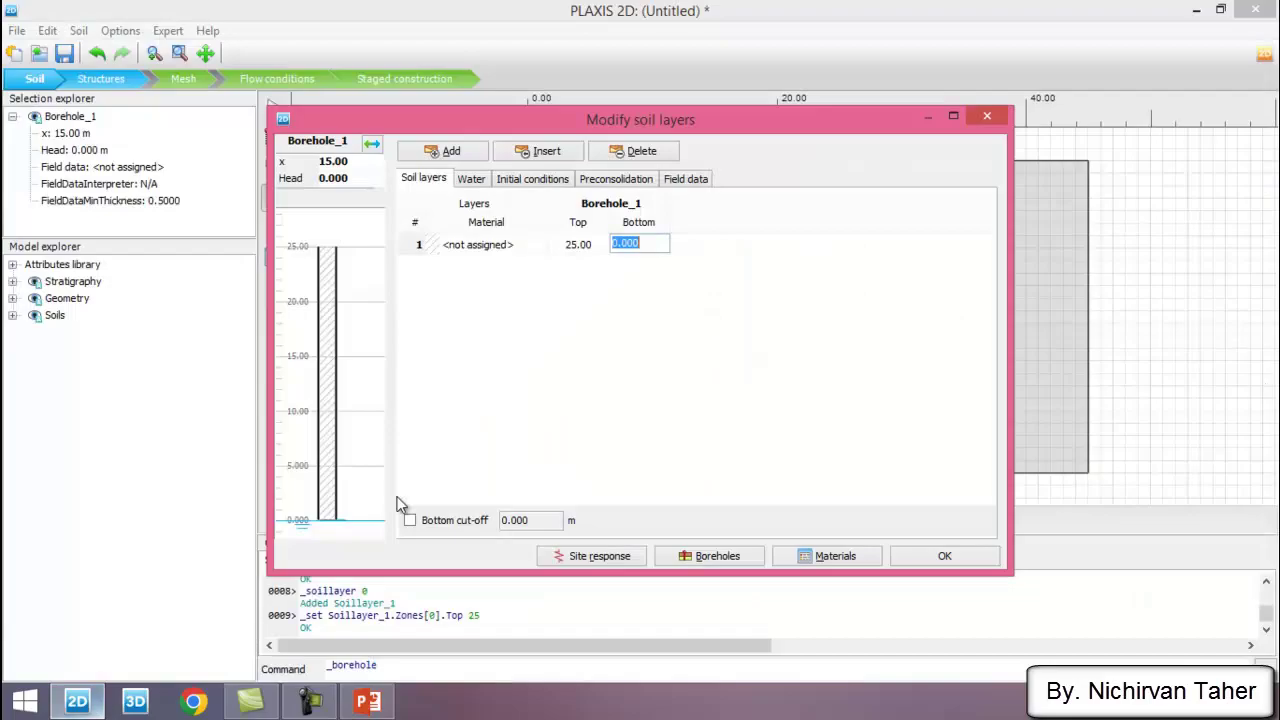
pyautogui.doubleClick(347, 178)
pyautogui.write('10')
pyautogui.click(363, 162)
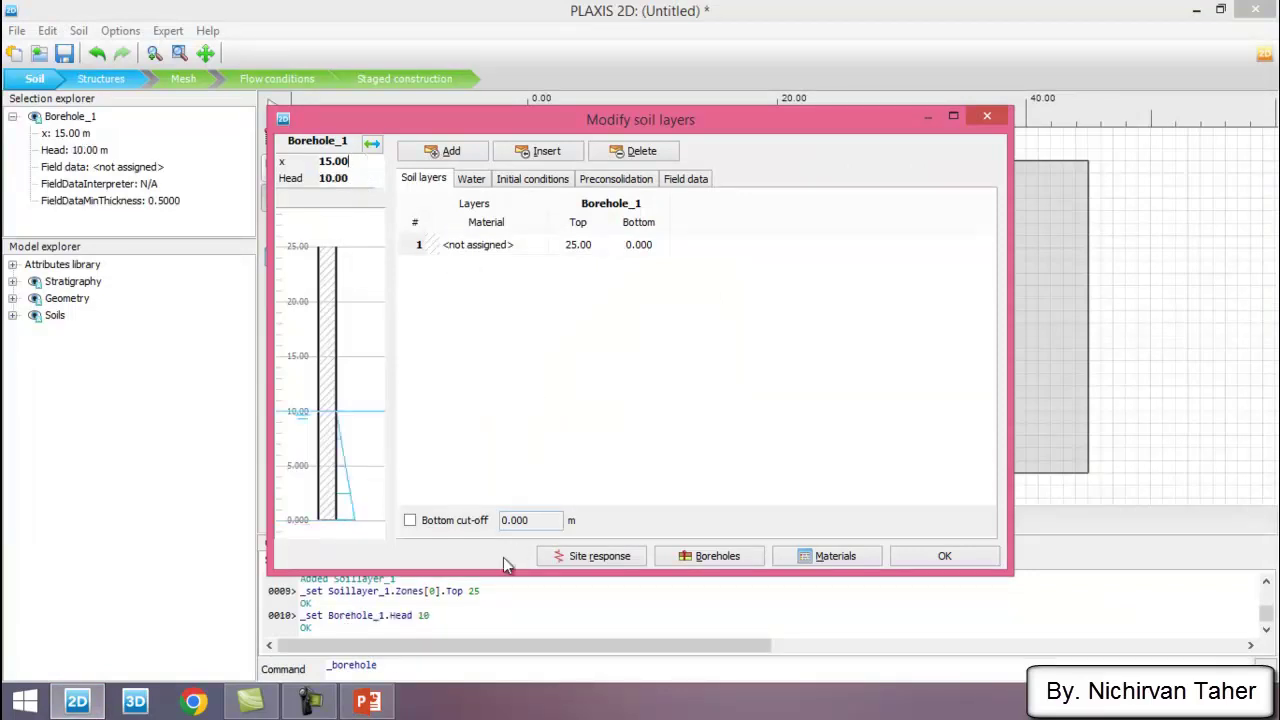
# Check the BH.2 location in the PowerPoint drawing and add a second borehole at x = 35 in PLAXIS 2D
pyautogui.click(385, 701)
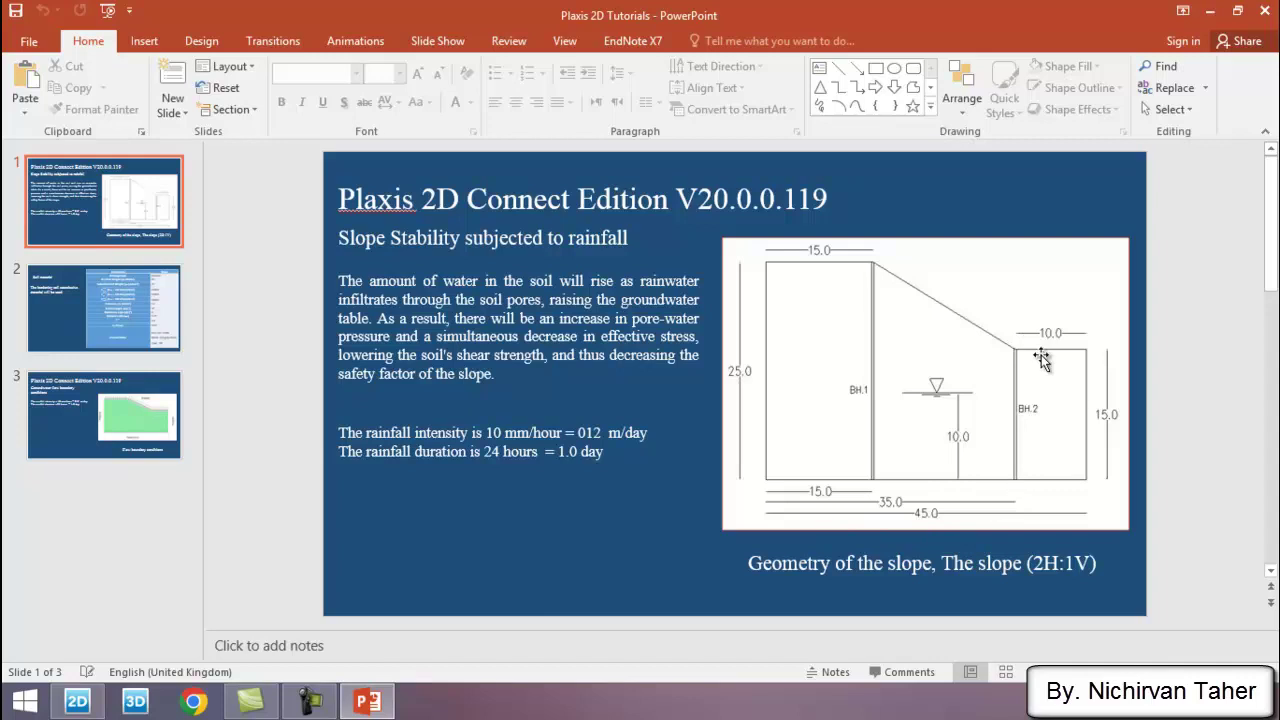
pyautogui.click(77, 701)
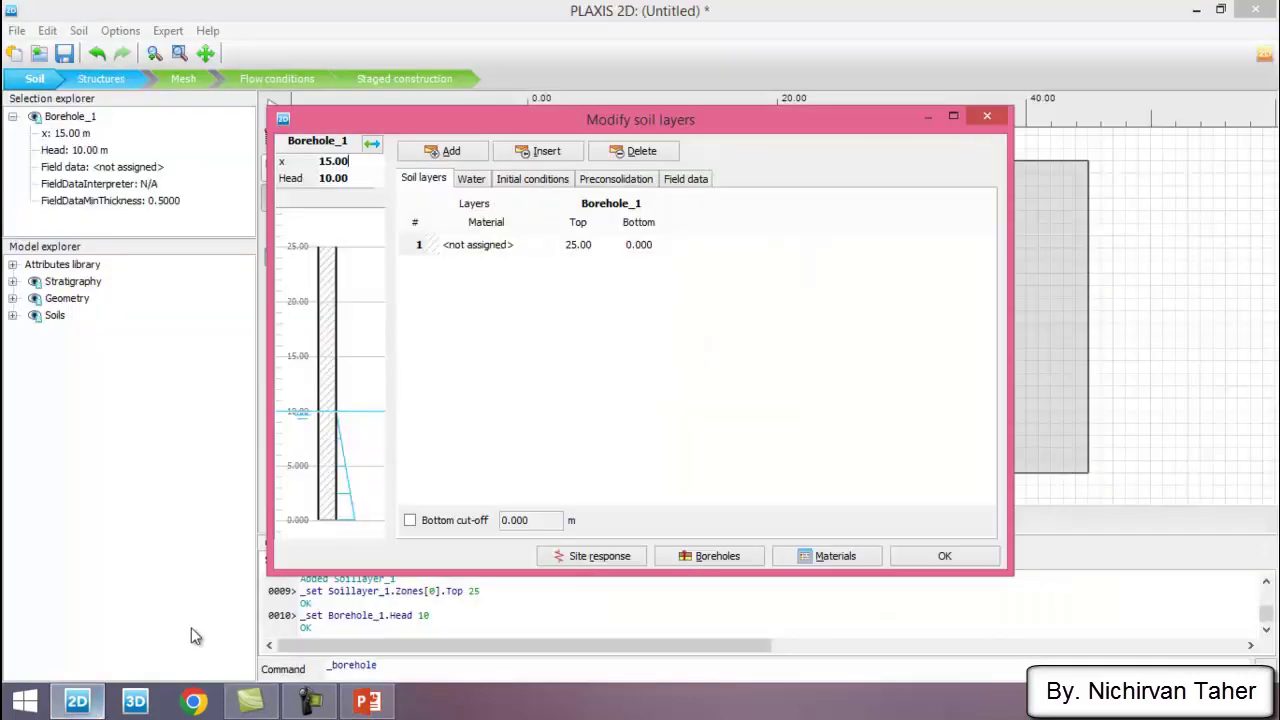
pyautogui.click(729, 559)
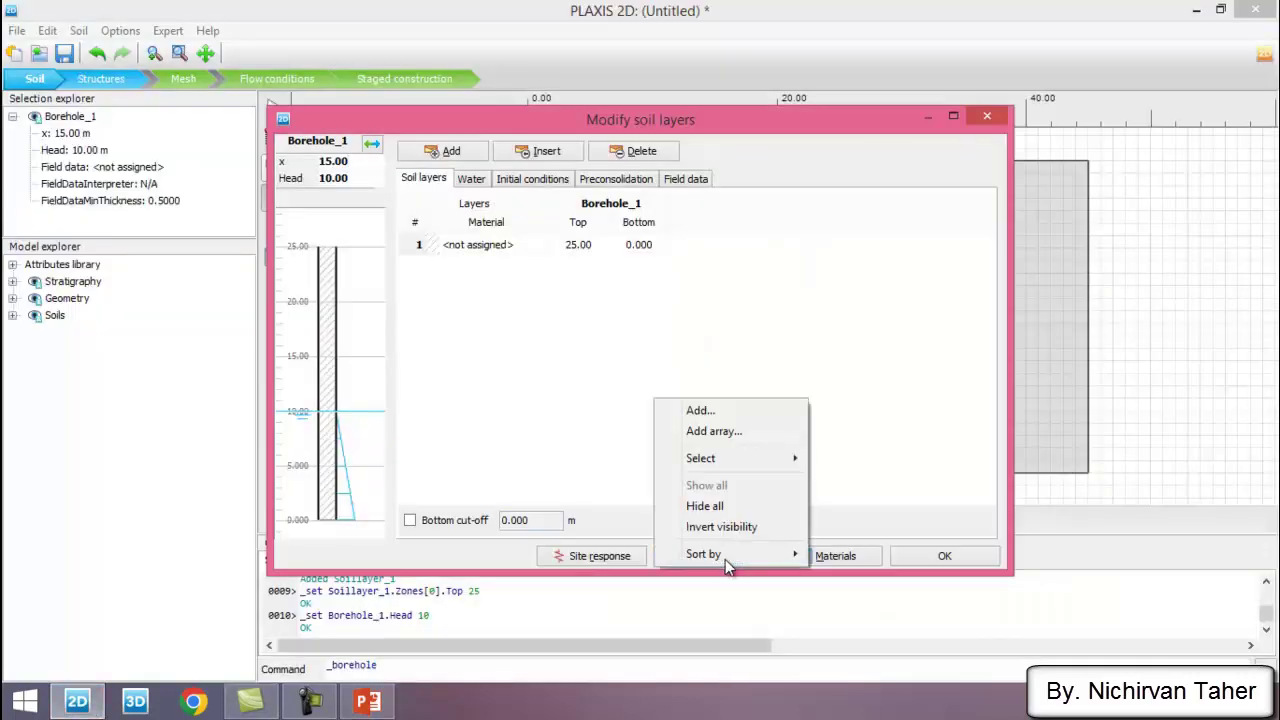
pyautogui.click(702, 412)
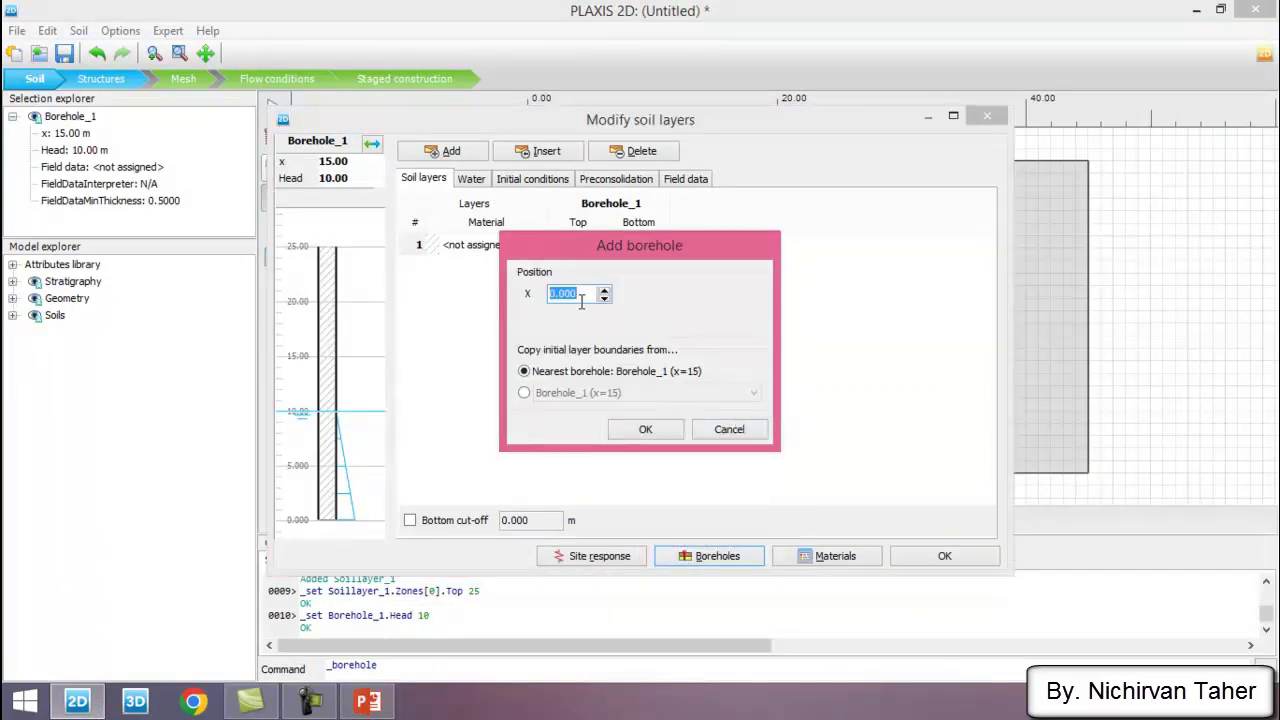
pyautogui.click(645, 430)
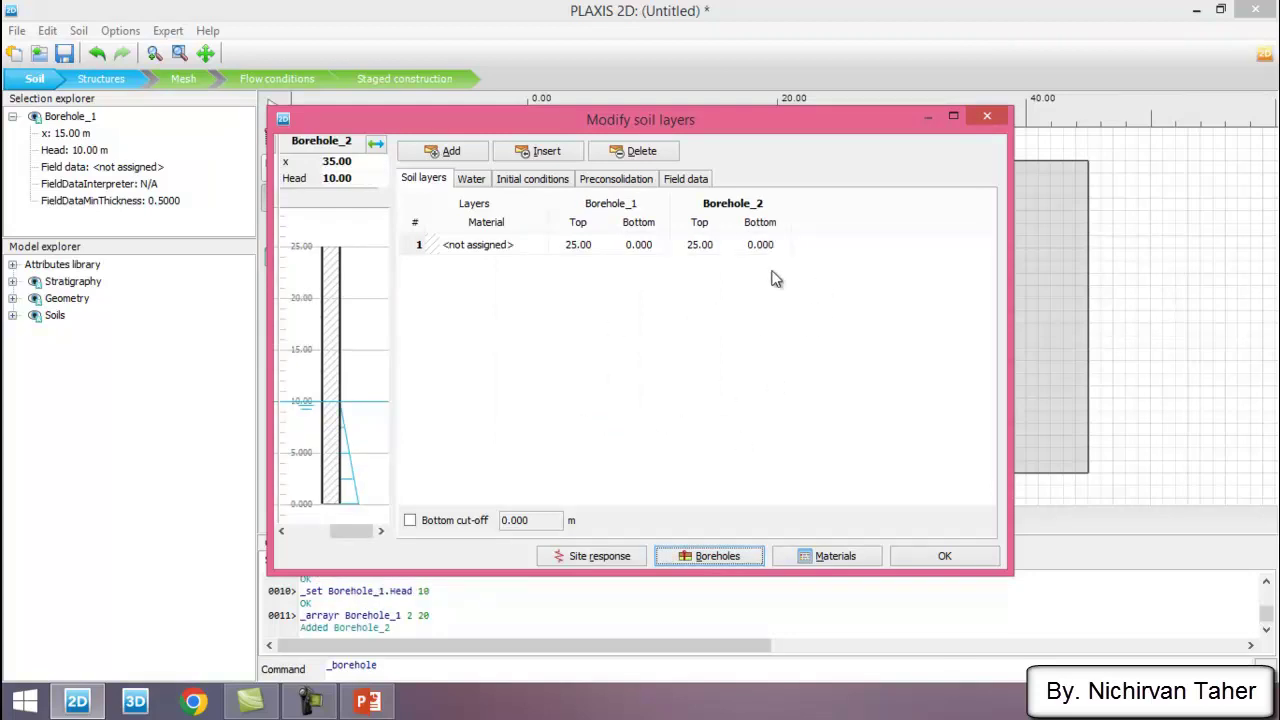
# Set the layer top of Borehole_2 to 15 per the PowerPoint drawing, accept the soil layers, and leave the borehole tool
pyautogui.doubleClick(722, 253)
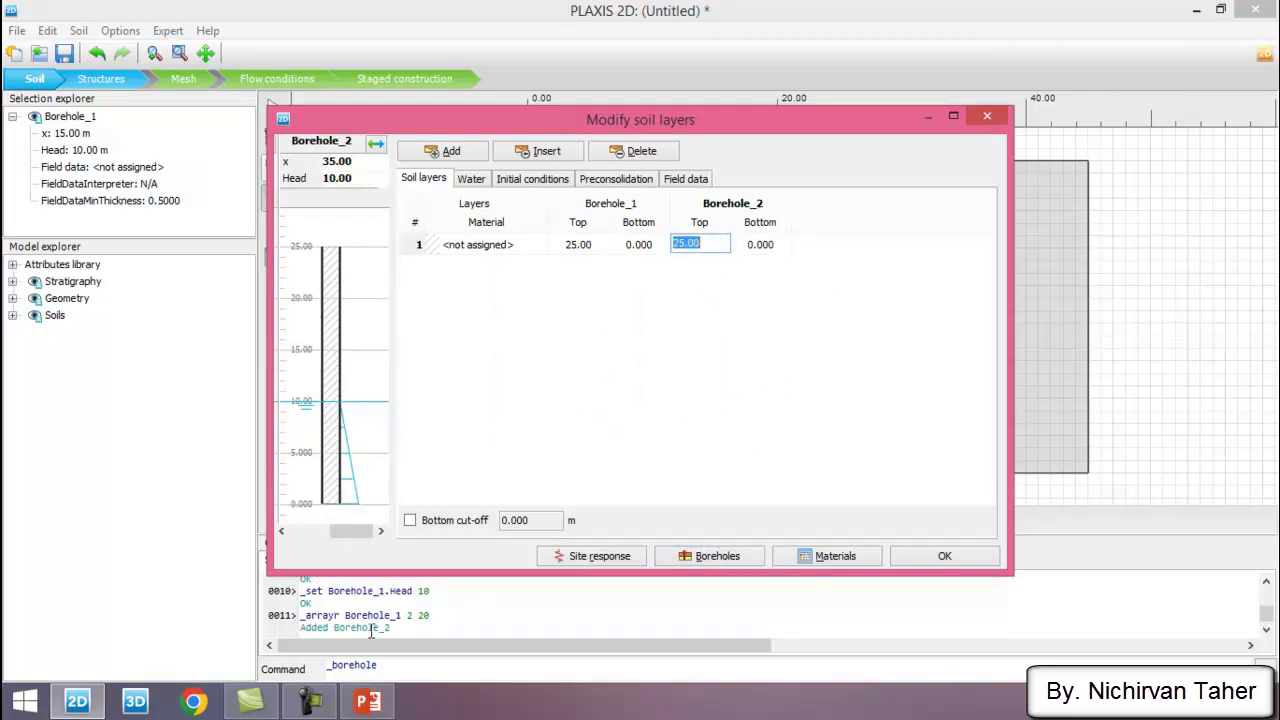
pyautogui.click(368, 703)
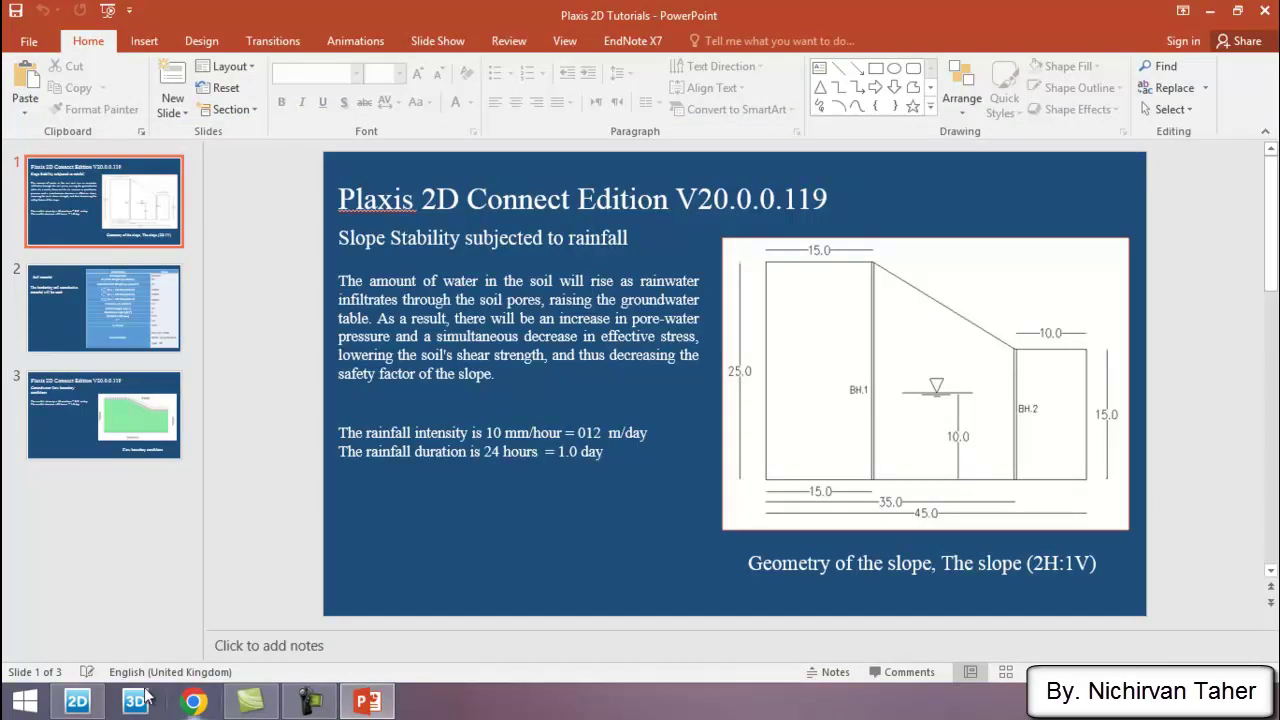
pyautogui.click(77, 703)
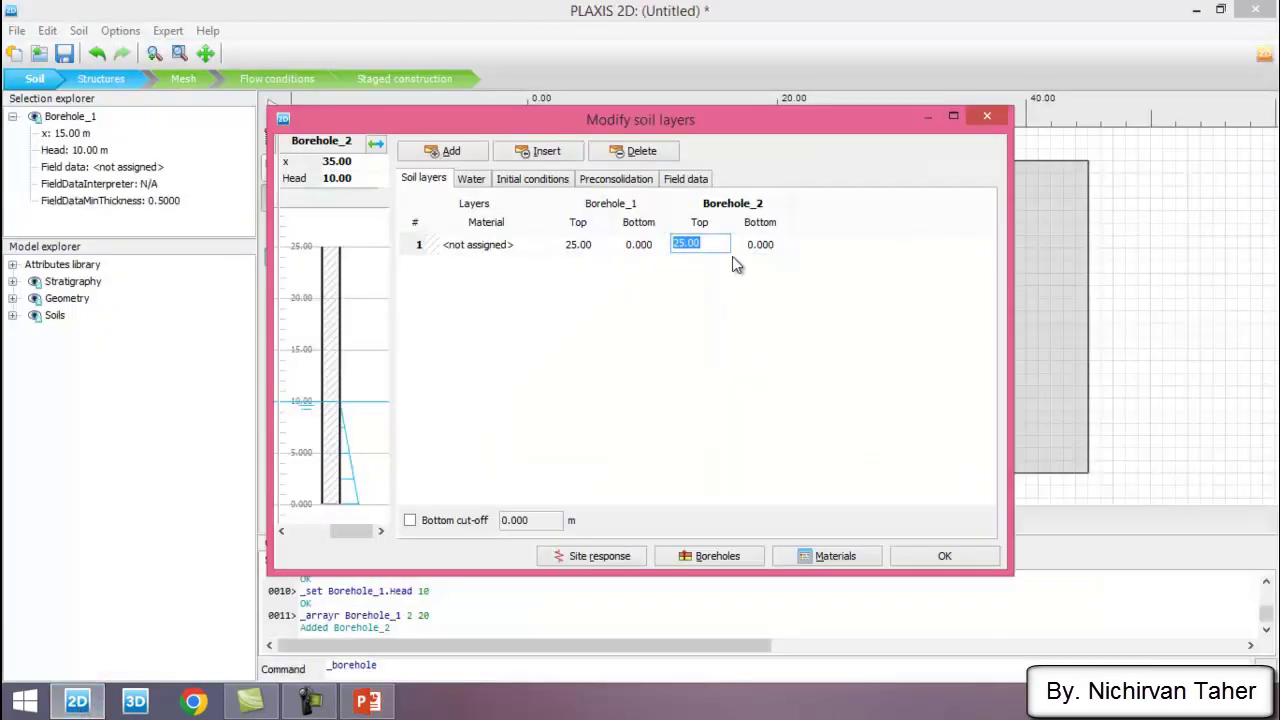
pyautogui.write('15')
pyautogui.press('Tab')
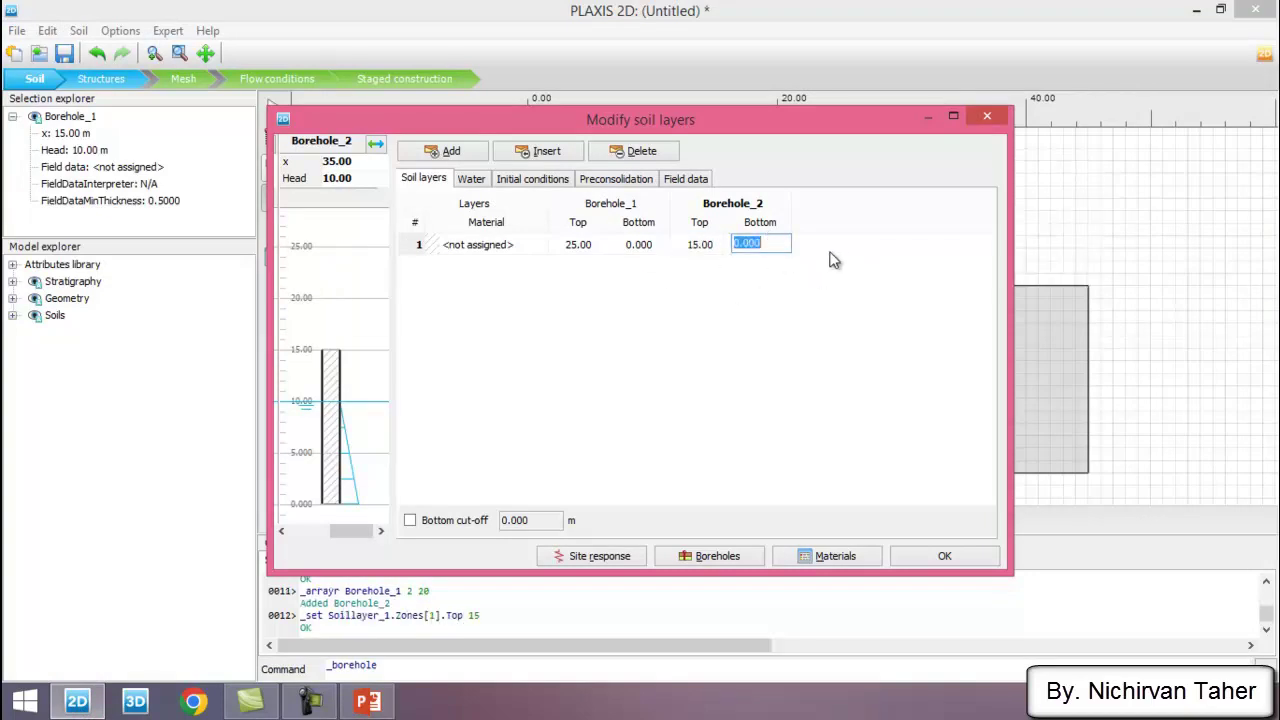
pyautogui.click(375, 178)
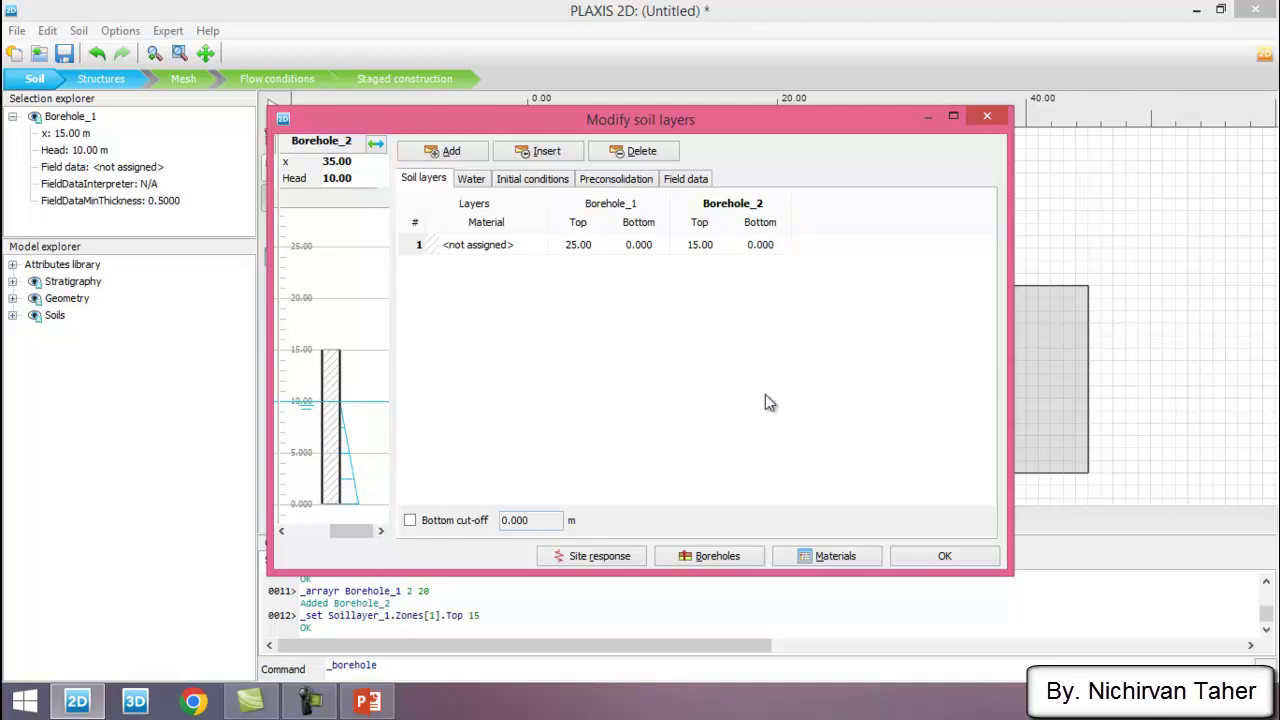
pyautogui.click(935, 560)
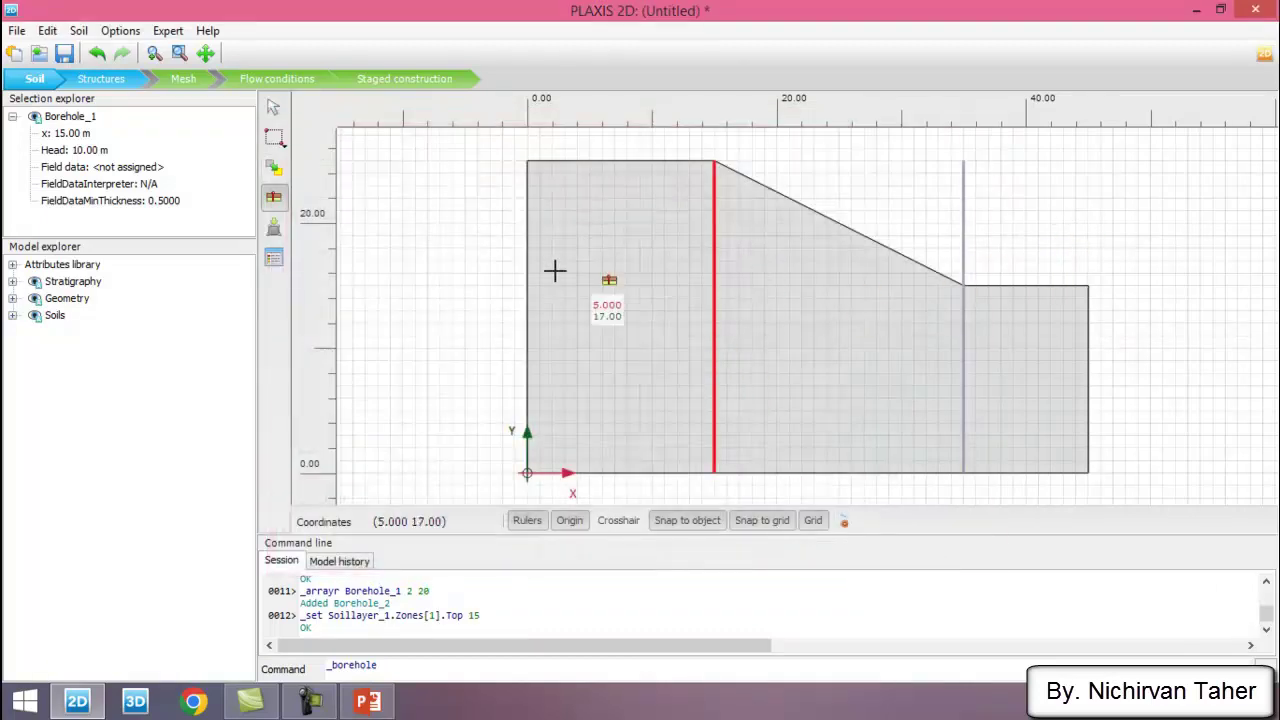
pyautogui.scroll(-2, 611, 283)
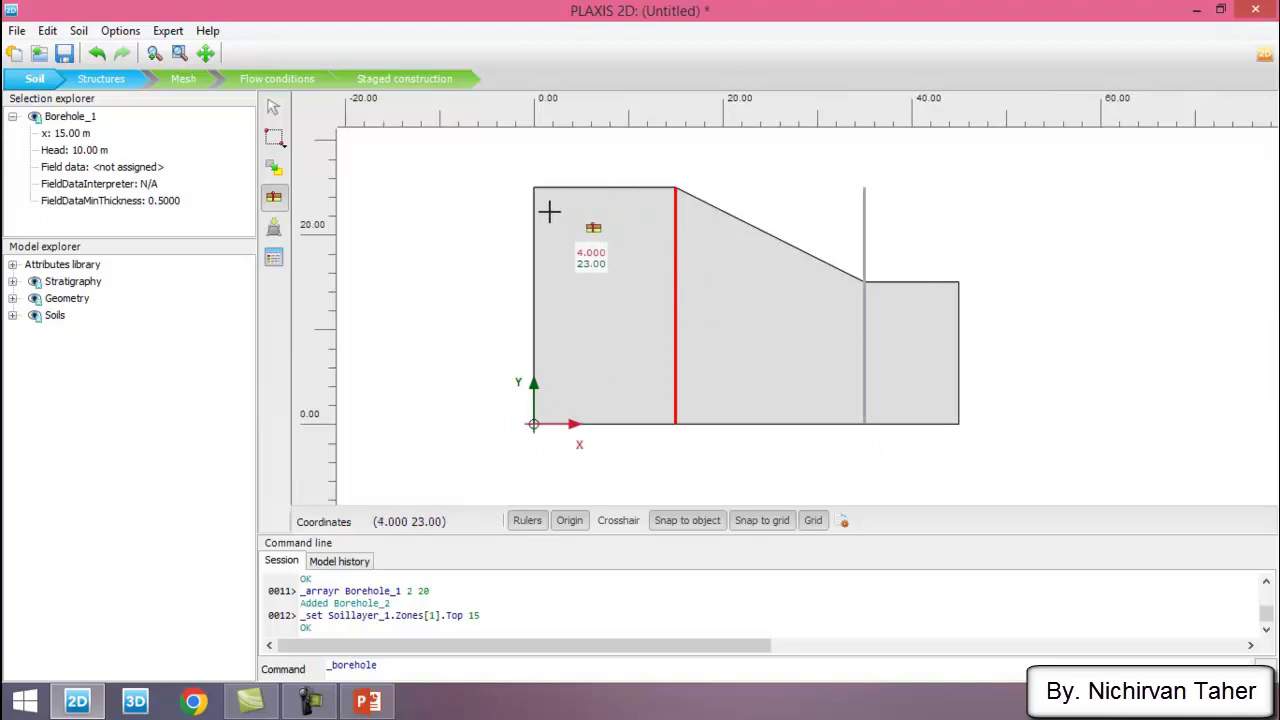
pyautogui.press('Escape')
pyautogui.click(487, 224)
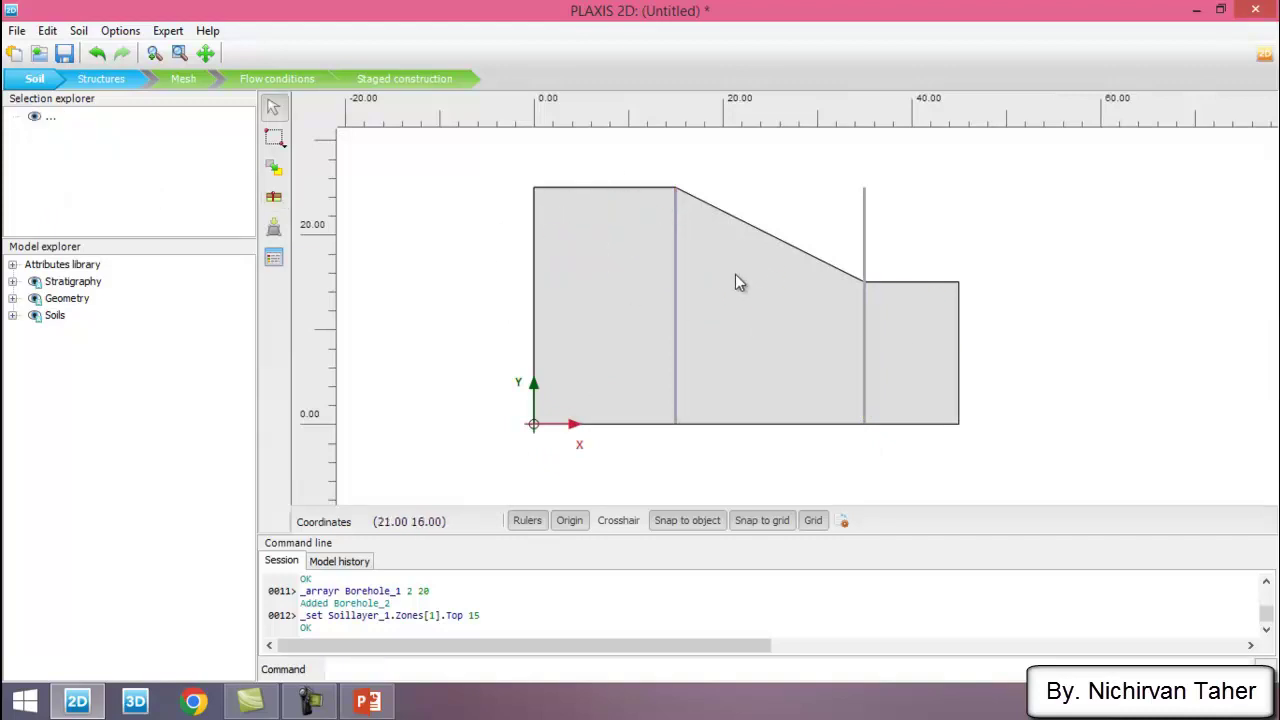
# Review the hardening soil material parameters on slide 2 in PowerPoint, and return to PLAXIS 2D
pyautogui.click(369, 702)
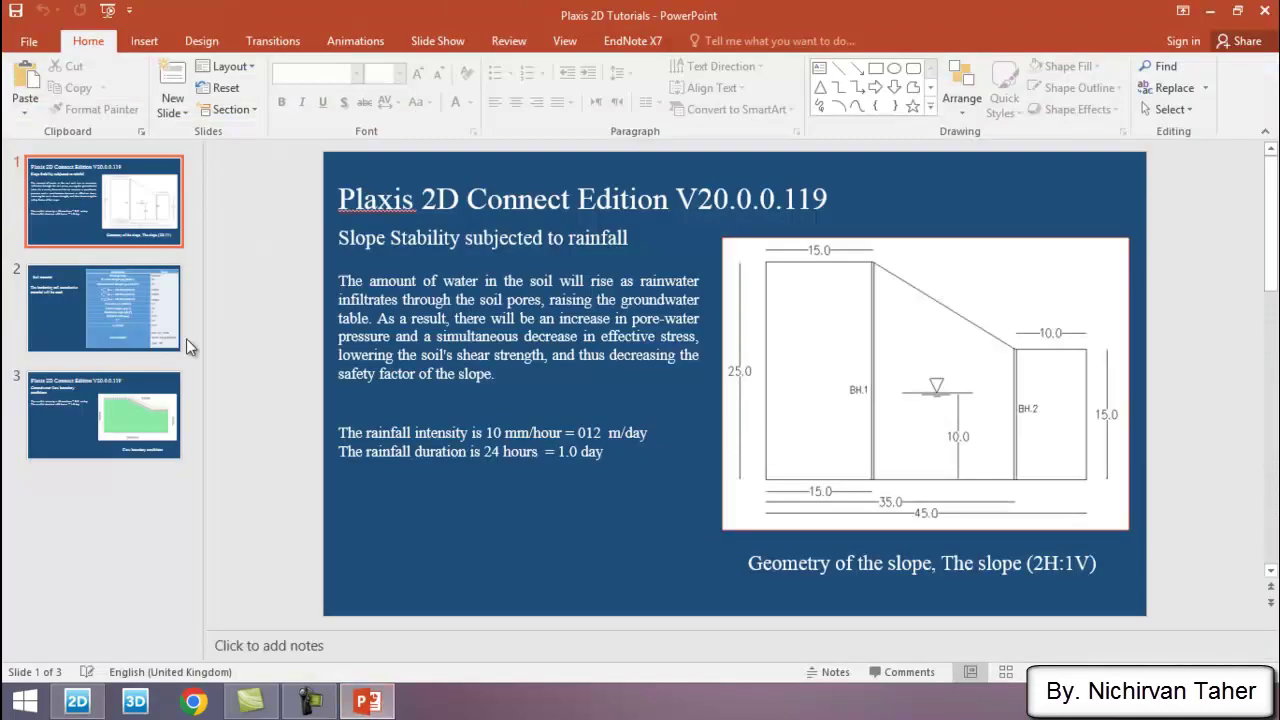
pyautogui.click(78, 299)
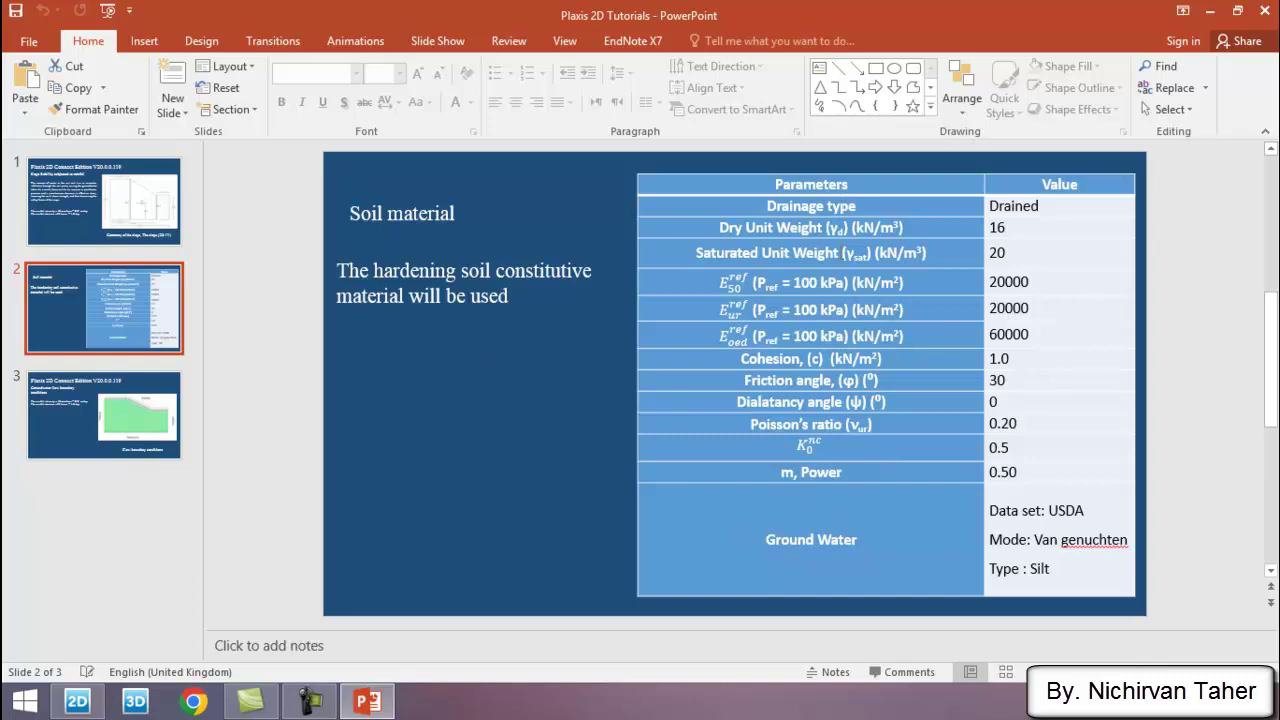
pyautogui.click(77, 701)
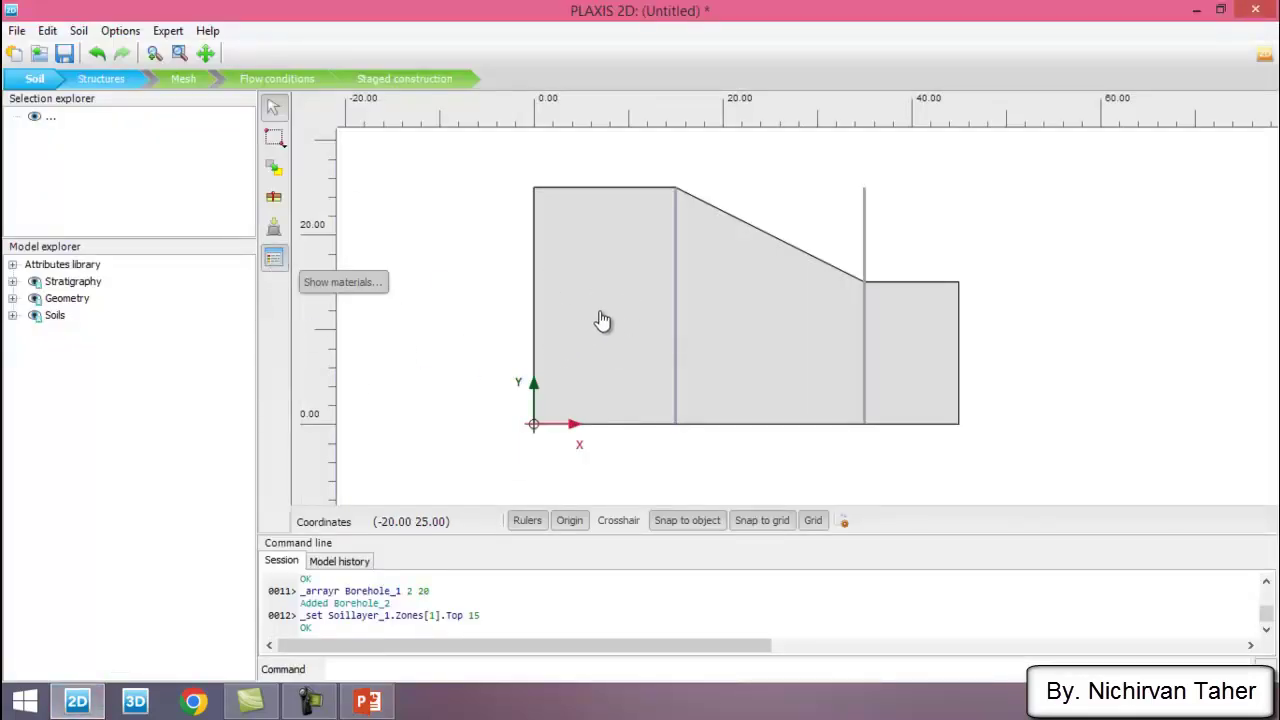
# Copy the Silty Soil material set from the global materials into the project materials
pyautogui.click(276, 261)
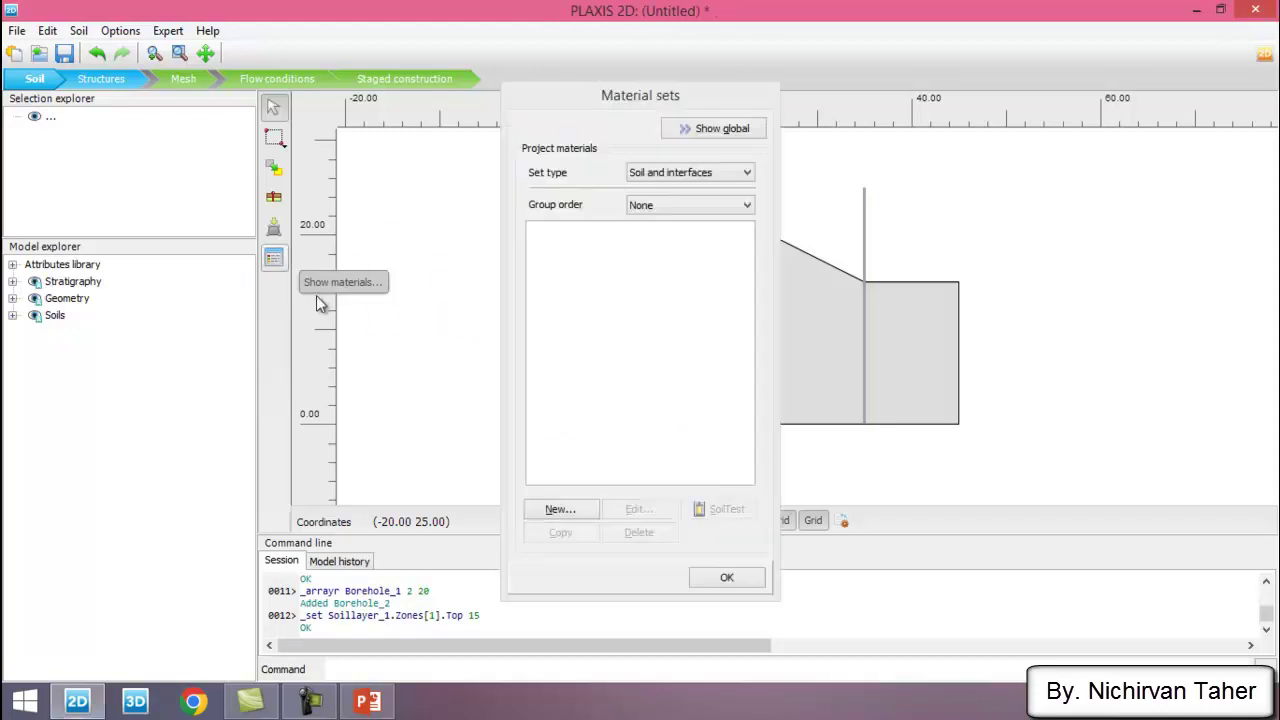
pyautogui.click(745, 133)
pyautogui.moveTo(1033, 274); pyautogui.dragTo(1020, 477)
pyautogui.click(895, 473)
pyautogui.click(790, 341)
pyautogui.click(572, 238)
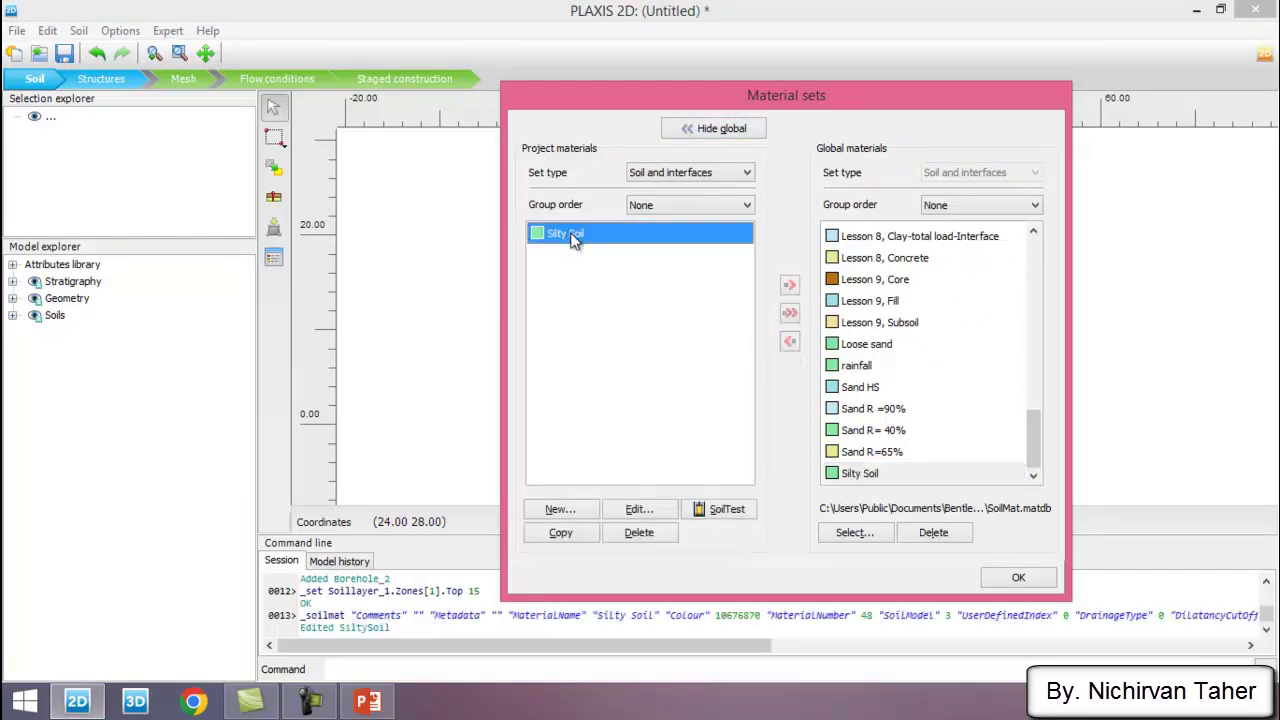
# Review the general, strength and stiffness, and groundwater properties of the Silty Soil material, and close its data set
pyautogui.click(657, 507)
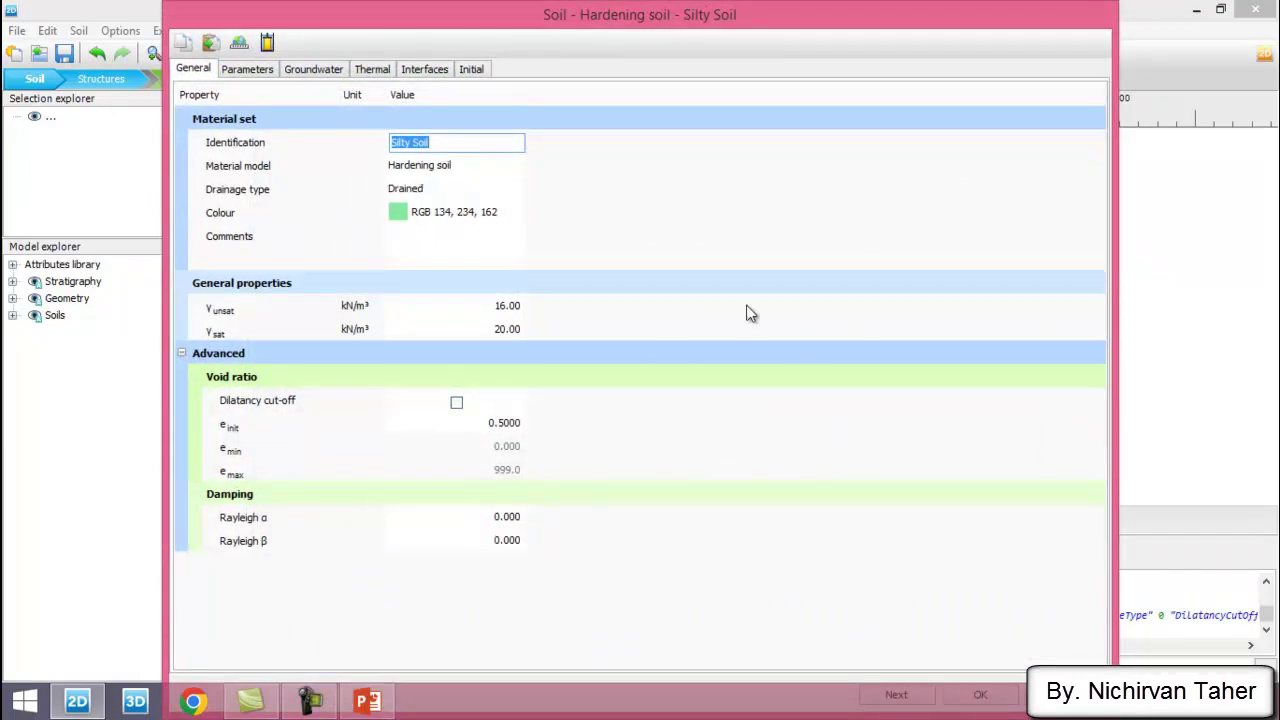
pyautogui.click(247, 69)
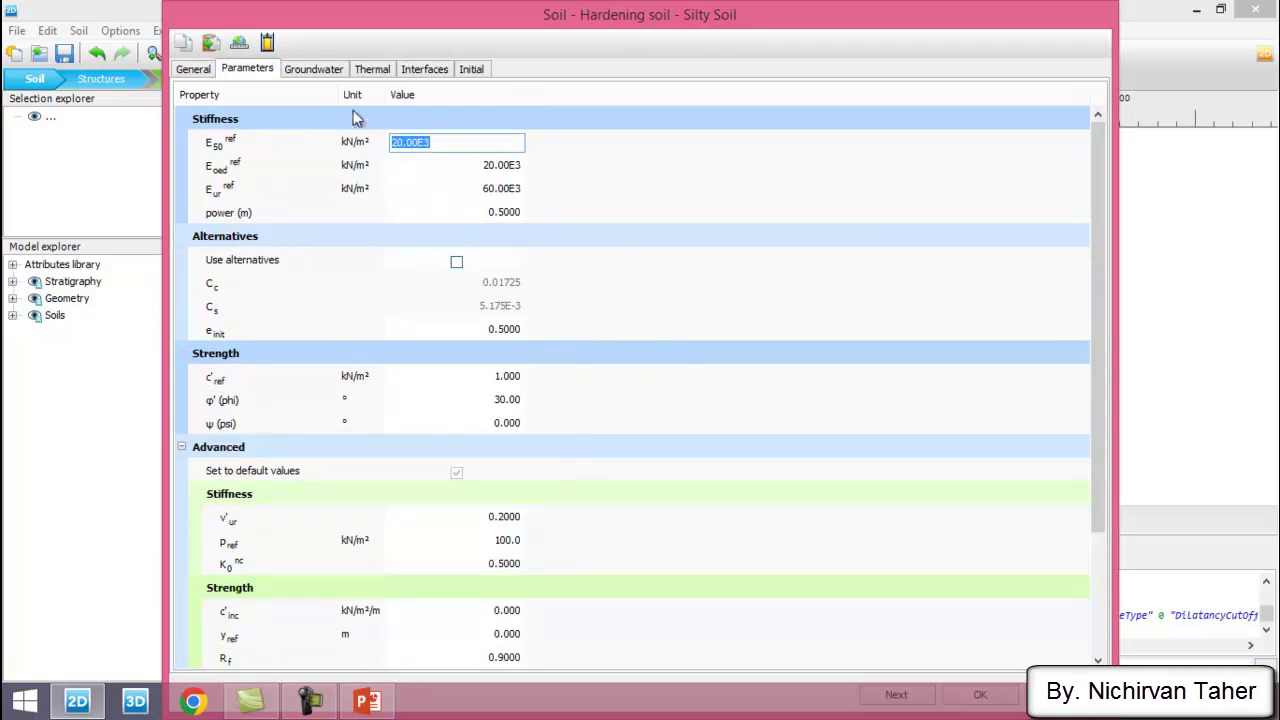
pyautogui.click(314, 69)
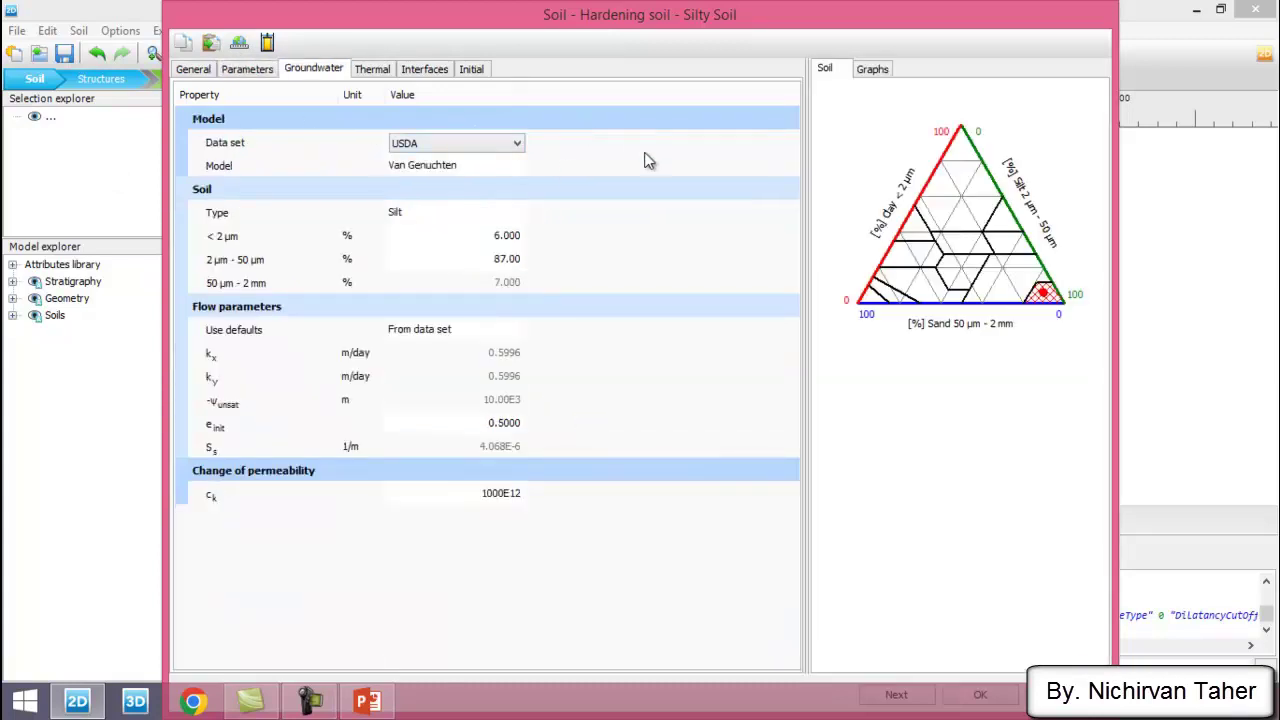
pyautogui.moveTo(766, 25); pyautogui.dragTo(768, 2)
pyautogui.click(1147, 664)
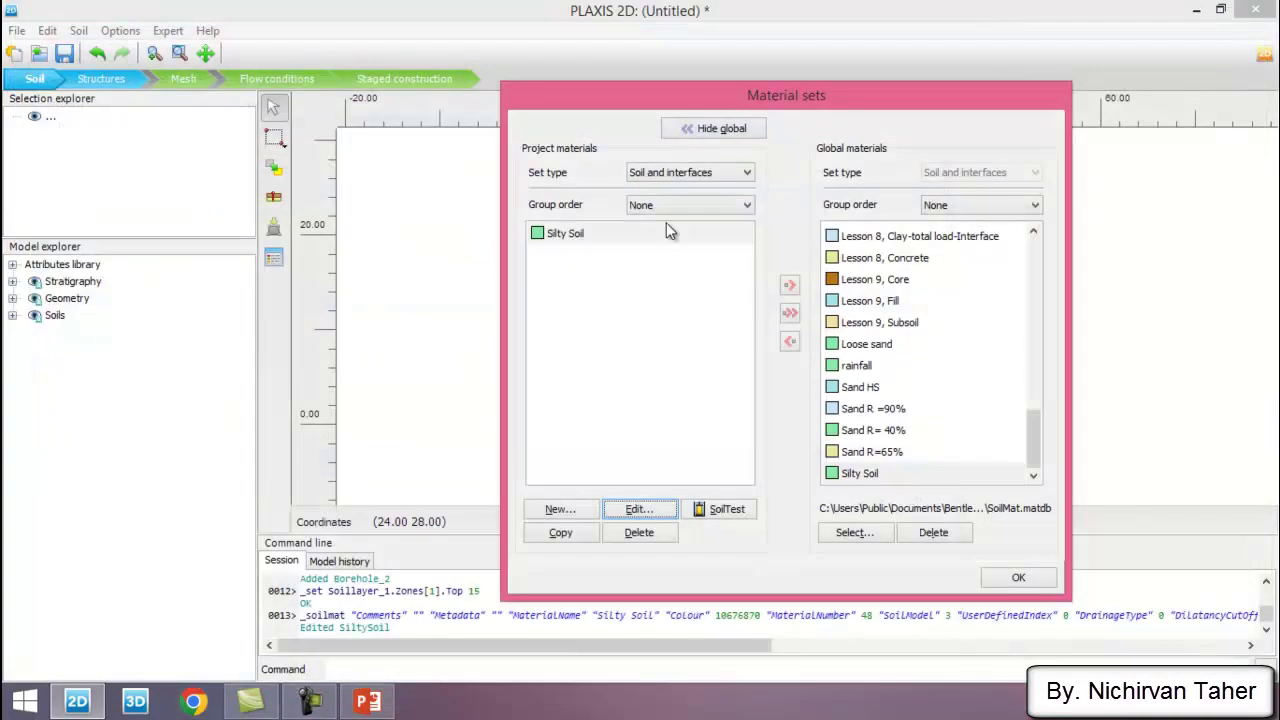
# Assign the Silty Soil material to the whole slope soil layer and close the material sets
pyautogui.moveTo(633, 99); pyautogui.dragTo(939, 102)
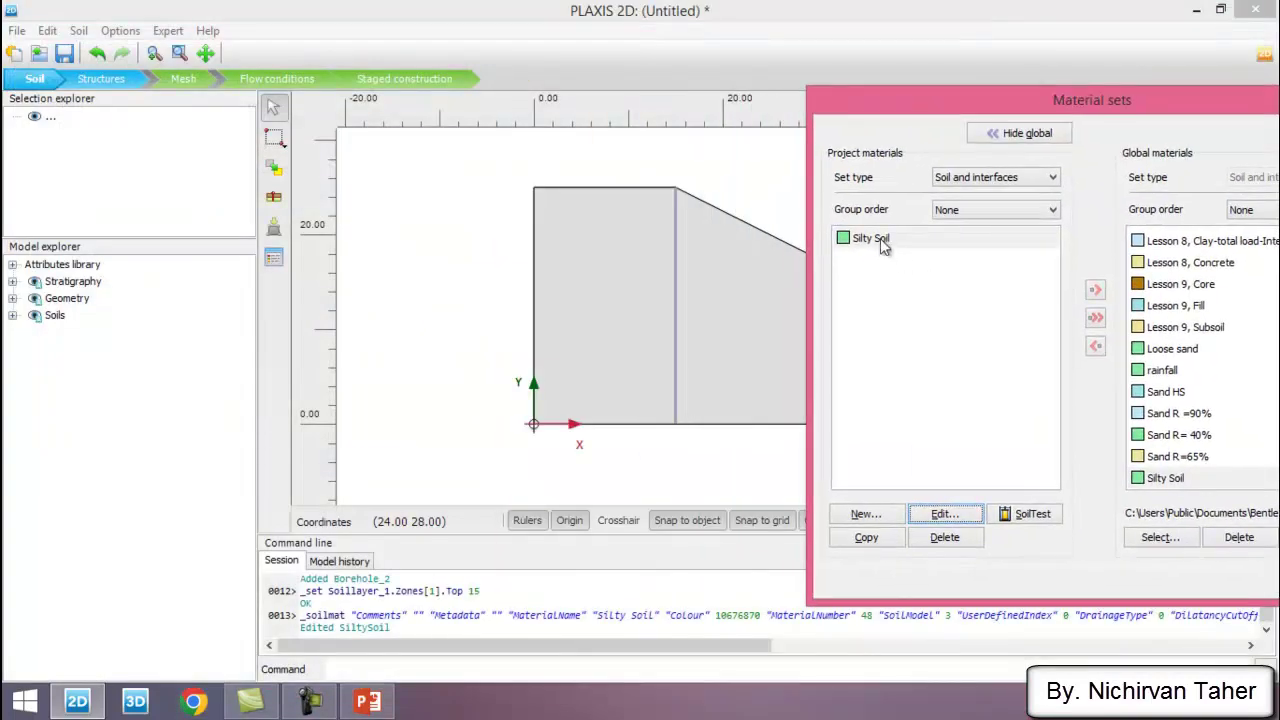
pyautogui.moveTo(880, 239); pyautogui.dragTo(702, 274)
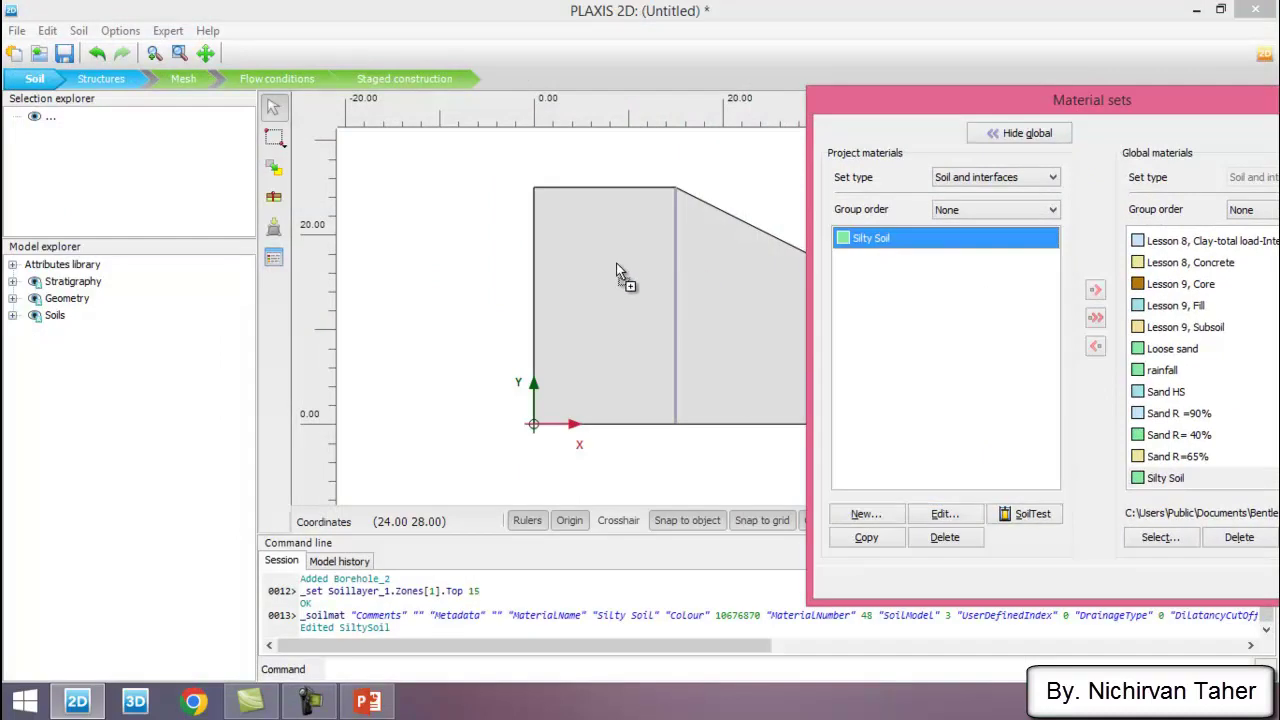
pyautogui.moveTo(617, 271); pyautogui.dragTo(615, 269)
pyautogui.moveTo(1033, 120); pyautogui.dragTo(203, 60)
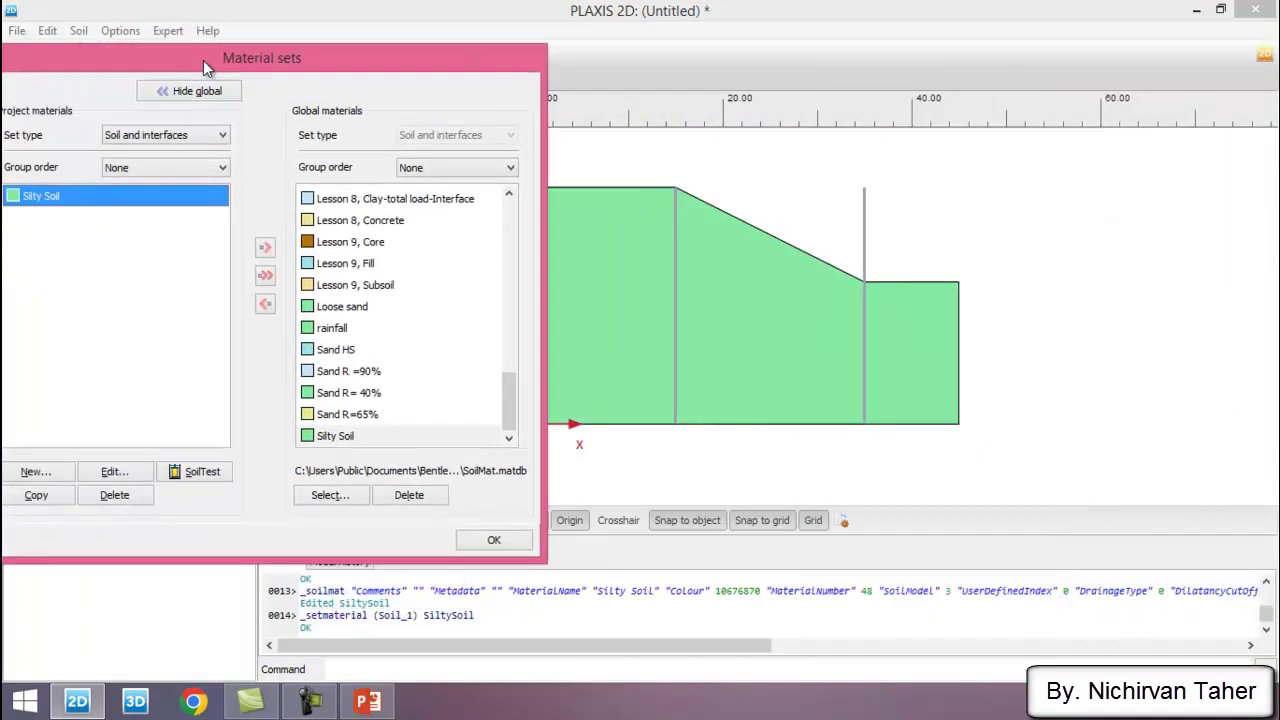
pyautogui.click(475, 541)
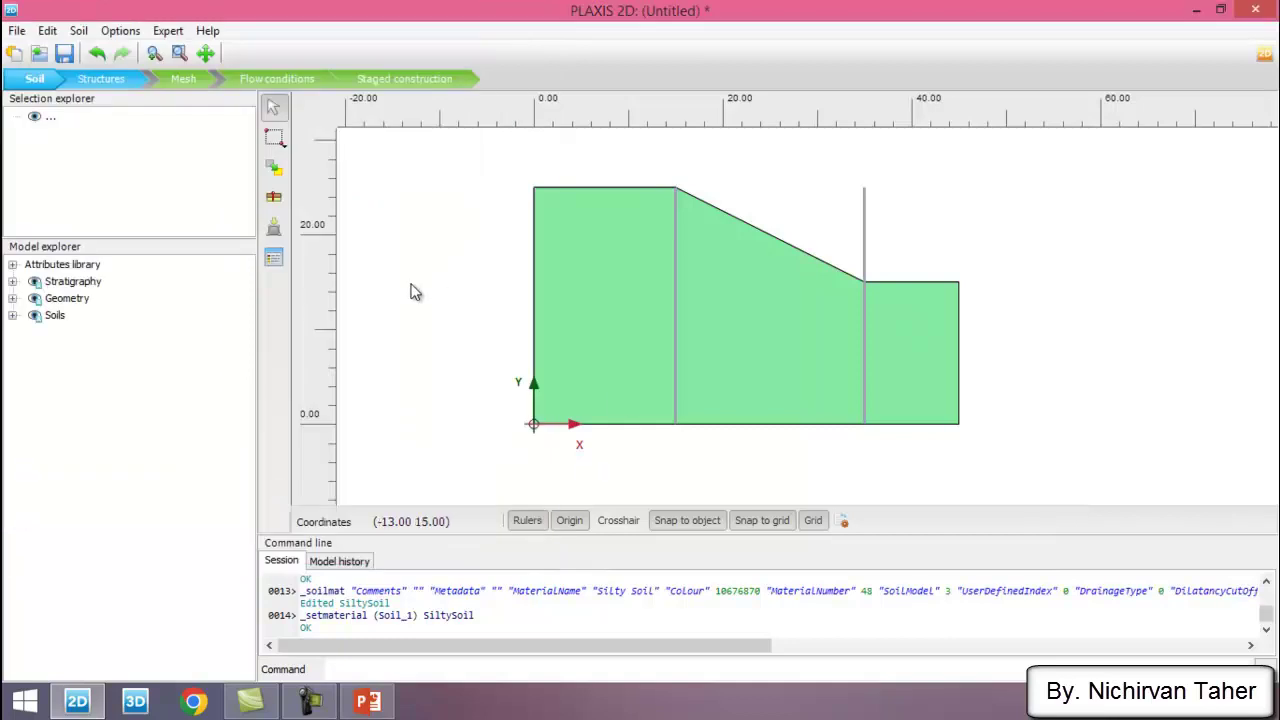
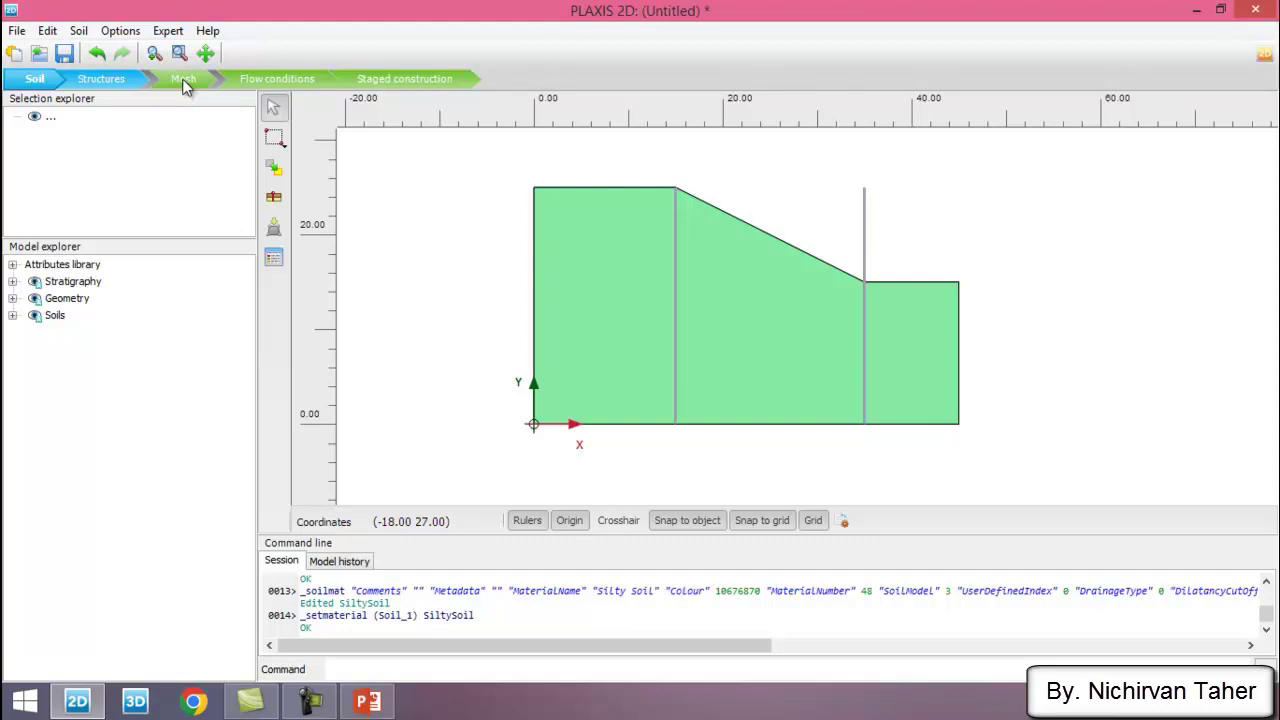
# Switch to mesh mode and set the coarseness factor of the inclined slope boundary line to 0.1
pyautogui.click(183, 80)
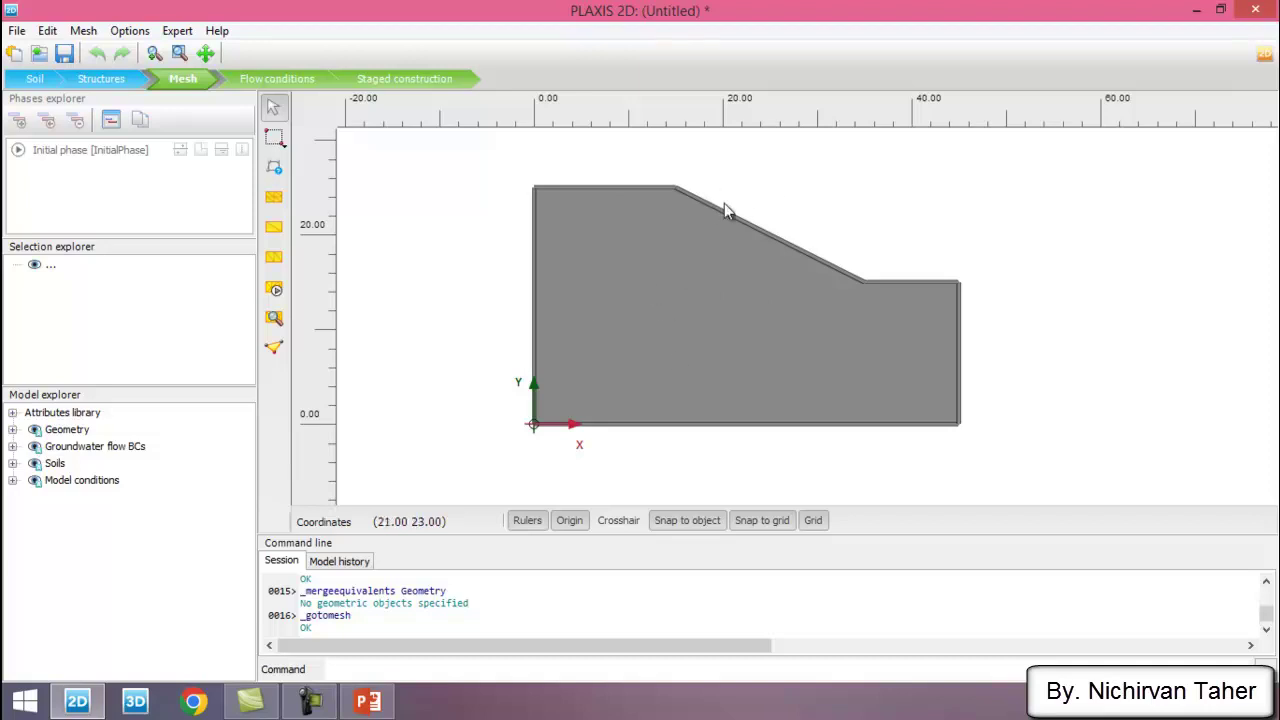
pyautogui.click(632, 190)
pyautogui.click(738, 220)
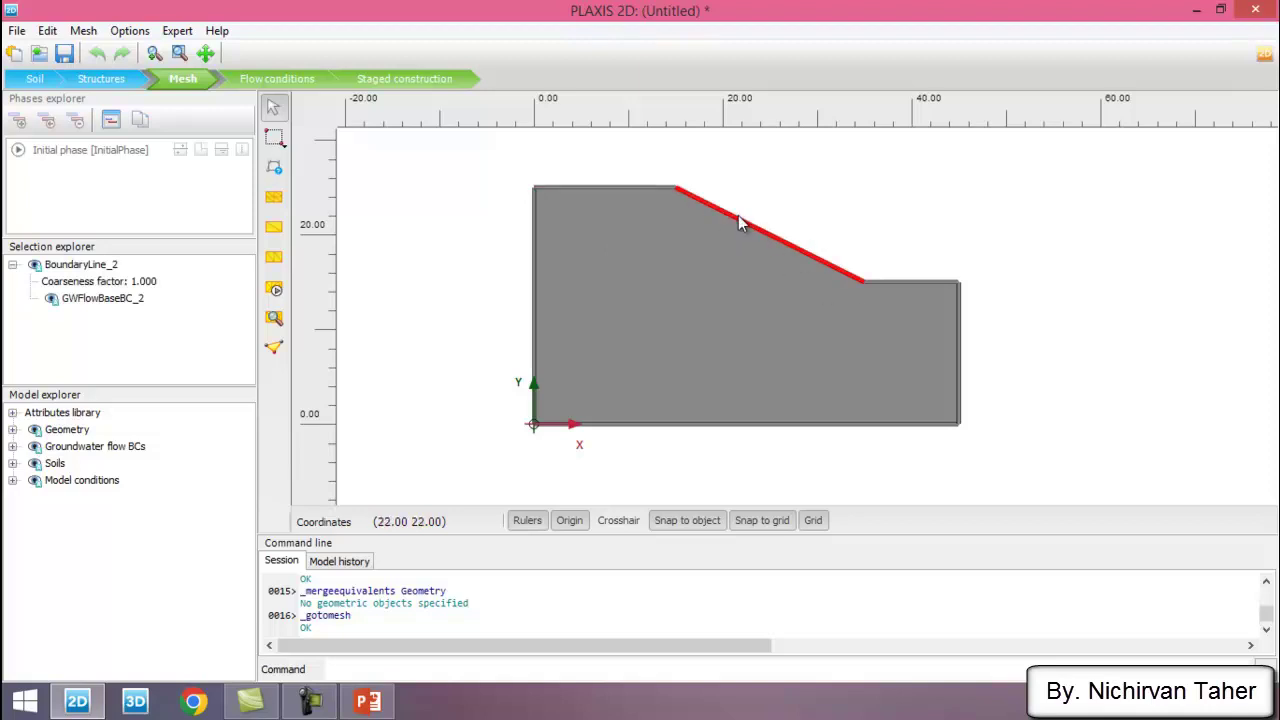
pyautogui.click(147, 282)
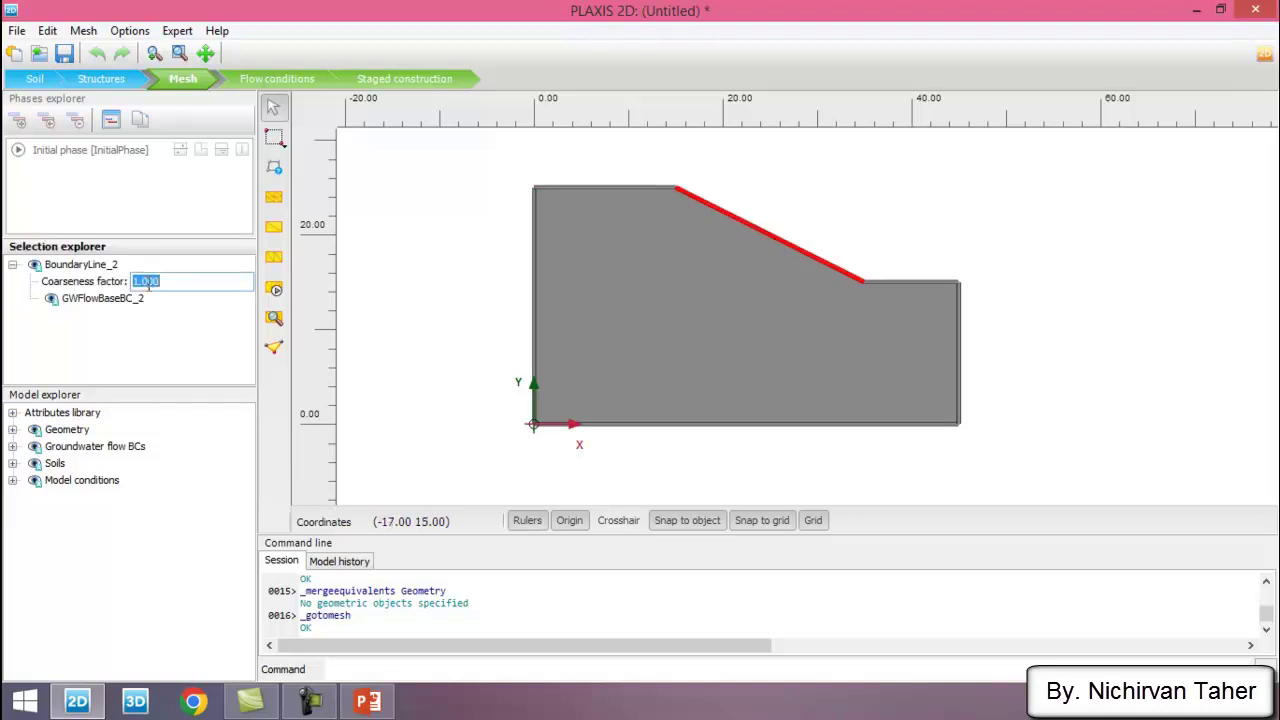
pyautogui.write('0.1')
pyautogui.press('Return')
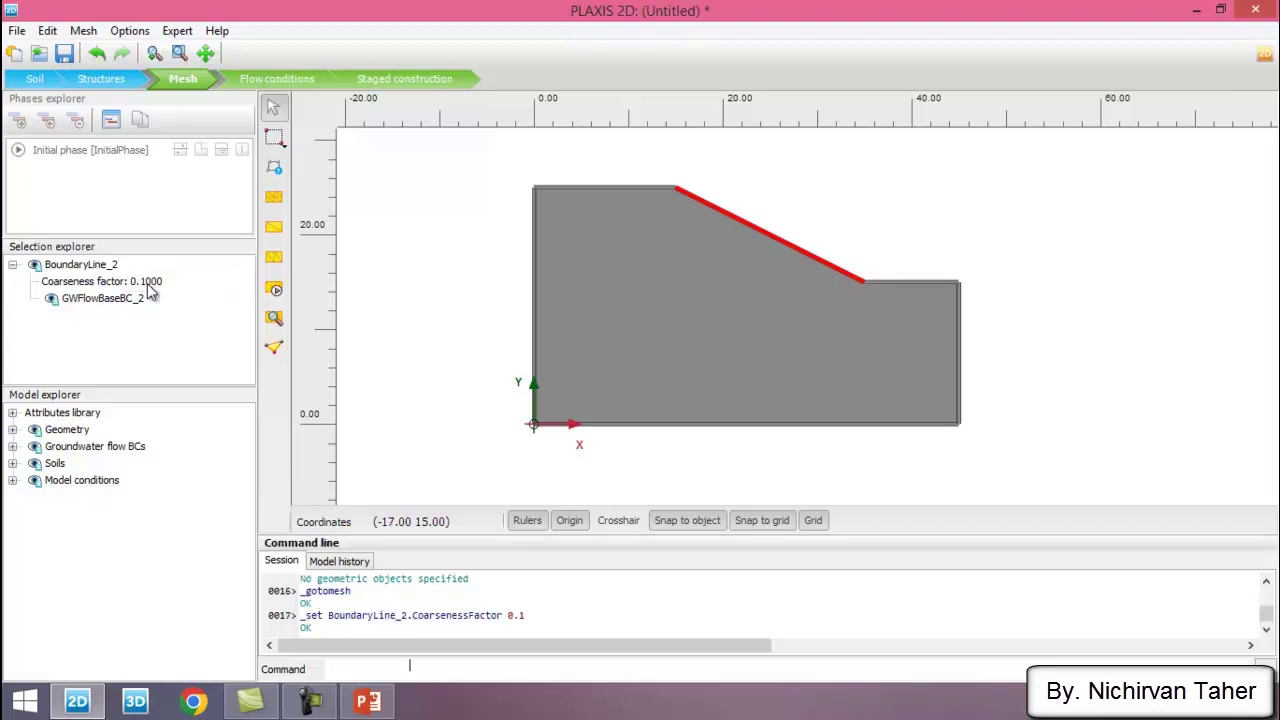
# Set the coarseness factor of the two horizontal ground surface lines at the slope's crest and toe to 0.5
pyautogui.click(617, 187)
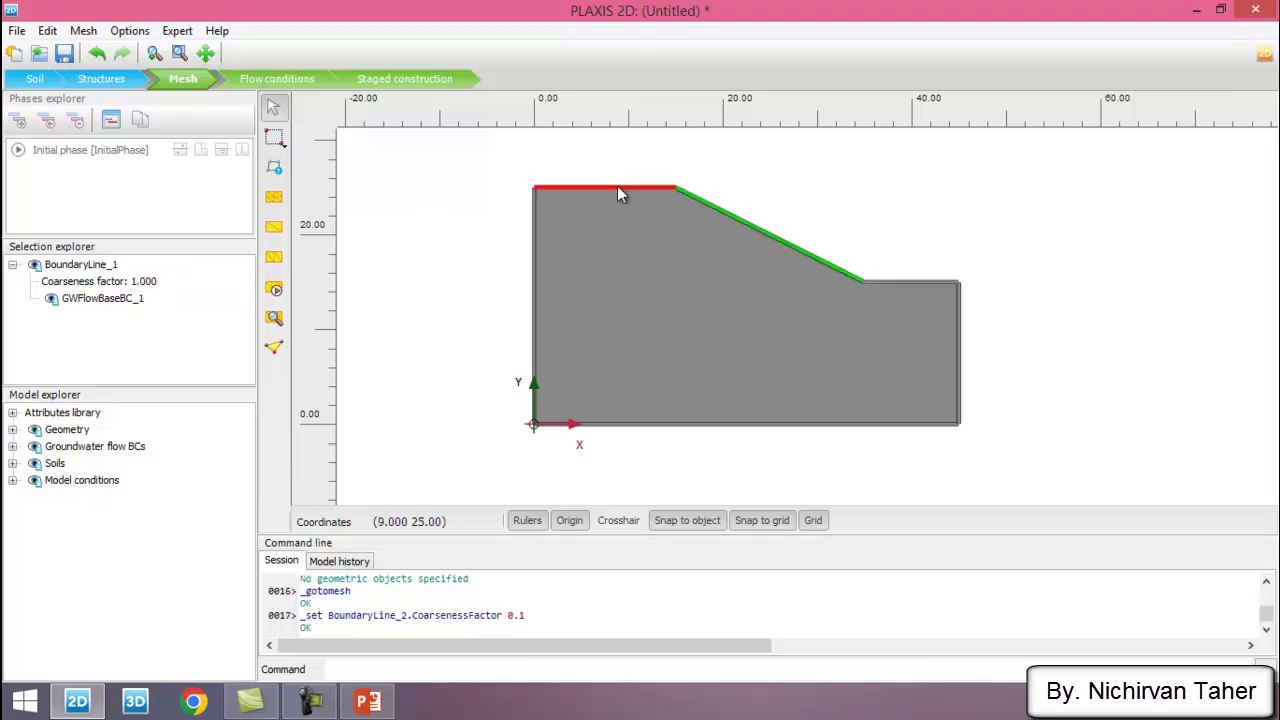
pyautogui.keyDown('ctrl'); pyautogui.click(924, 283); pyautogui.keyUp('ctrl')
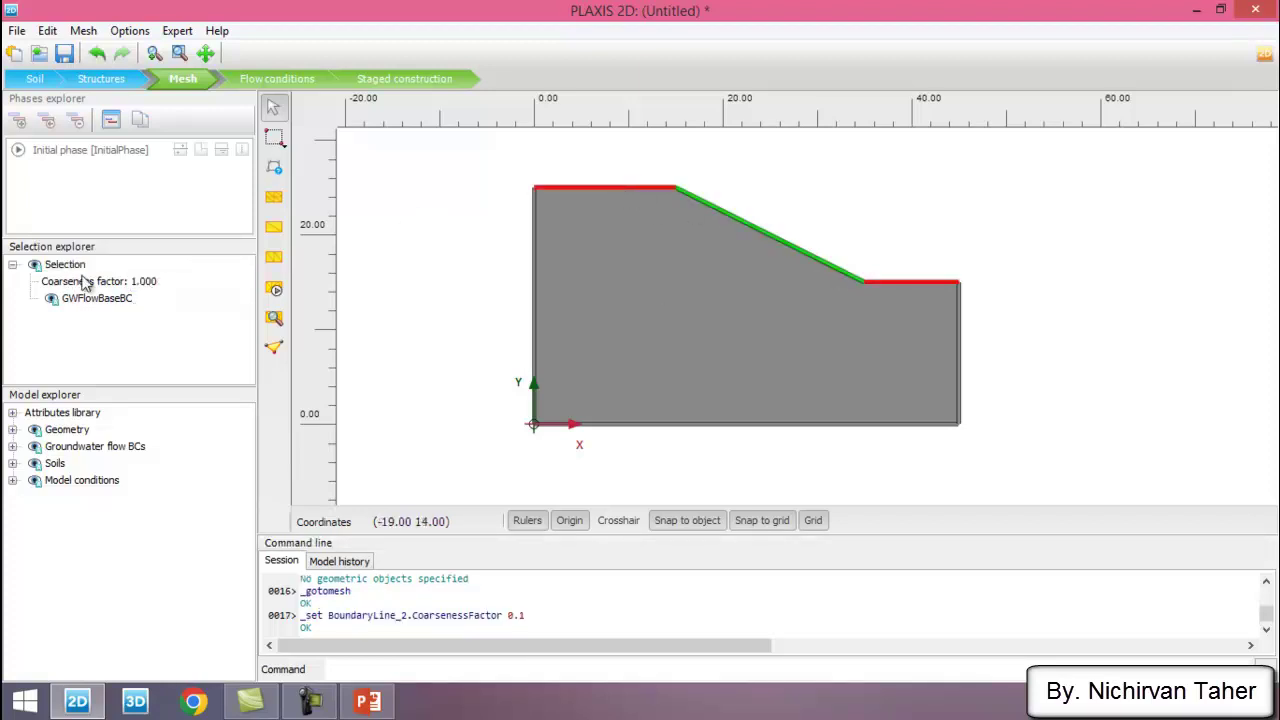
pyautogui.click(170, 281)
pyautogui.write('0.5')
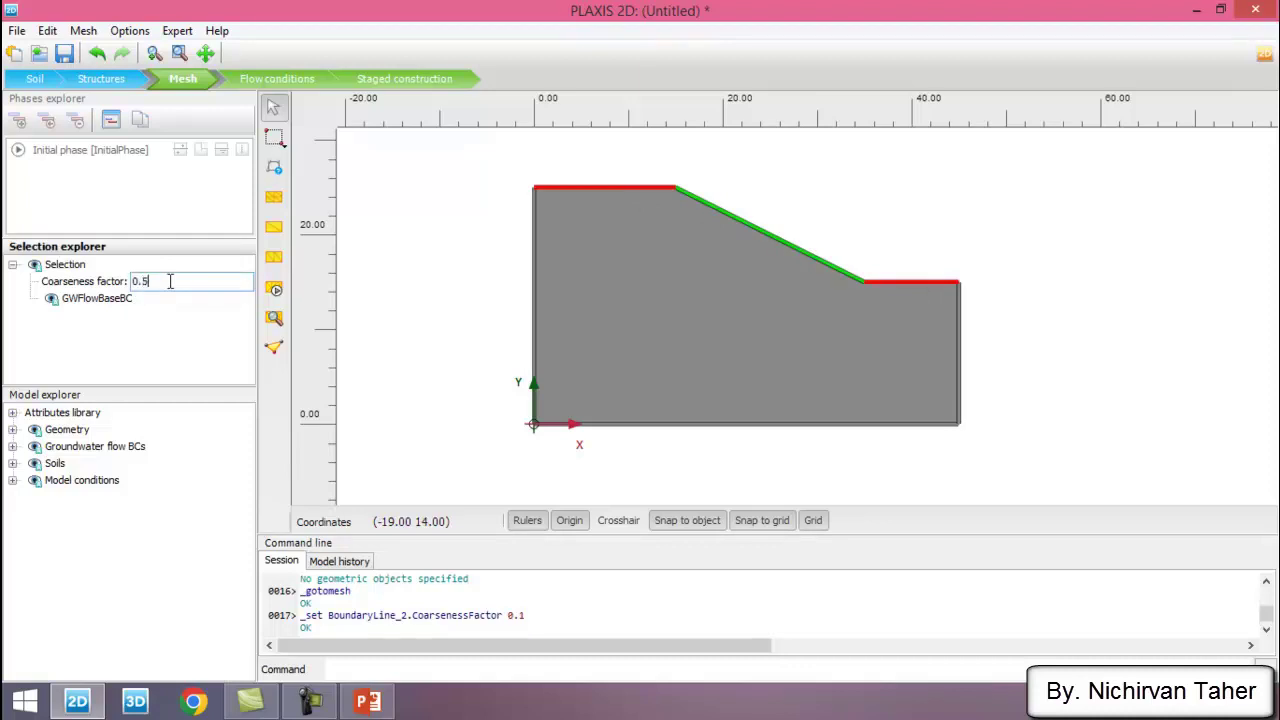
pyautogui.press('Return')
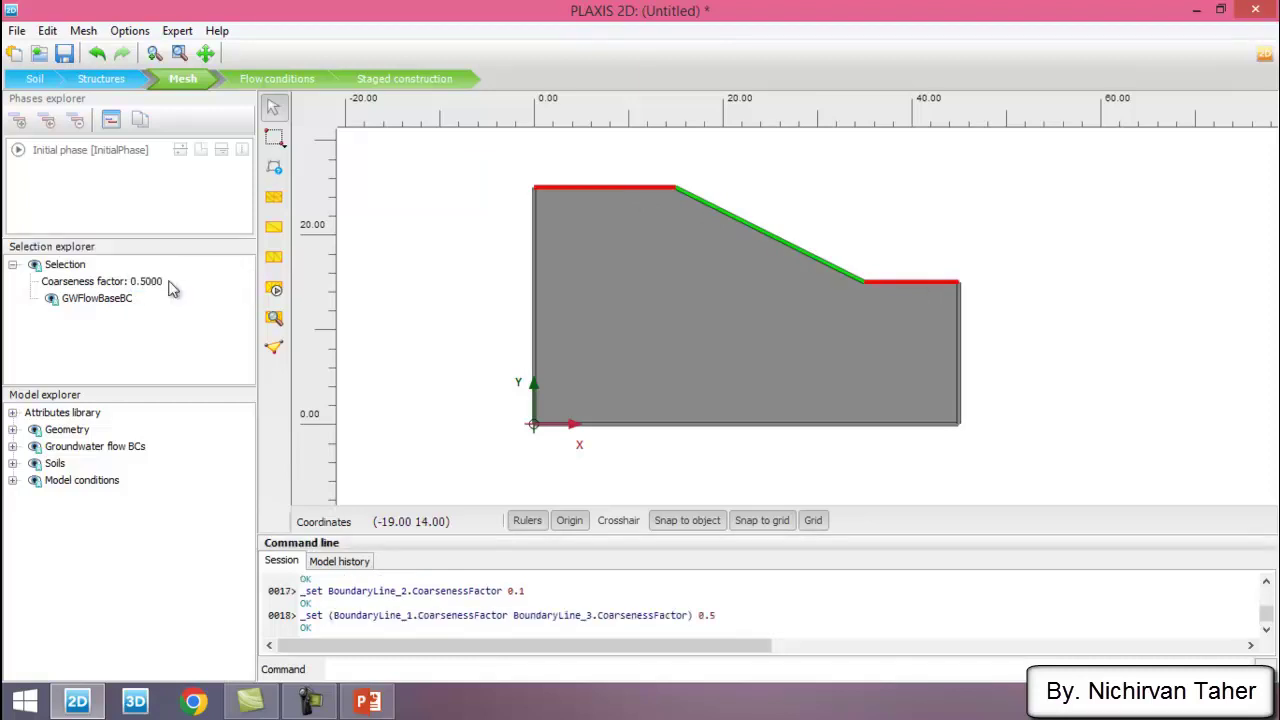
# Generate the mesh with a Medium element distribution and enhanced mesh refinements
pyautogui.click(278, 291)
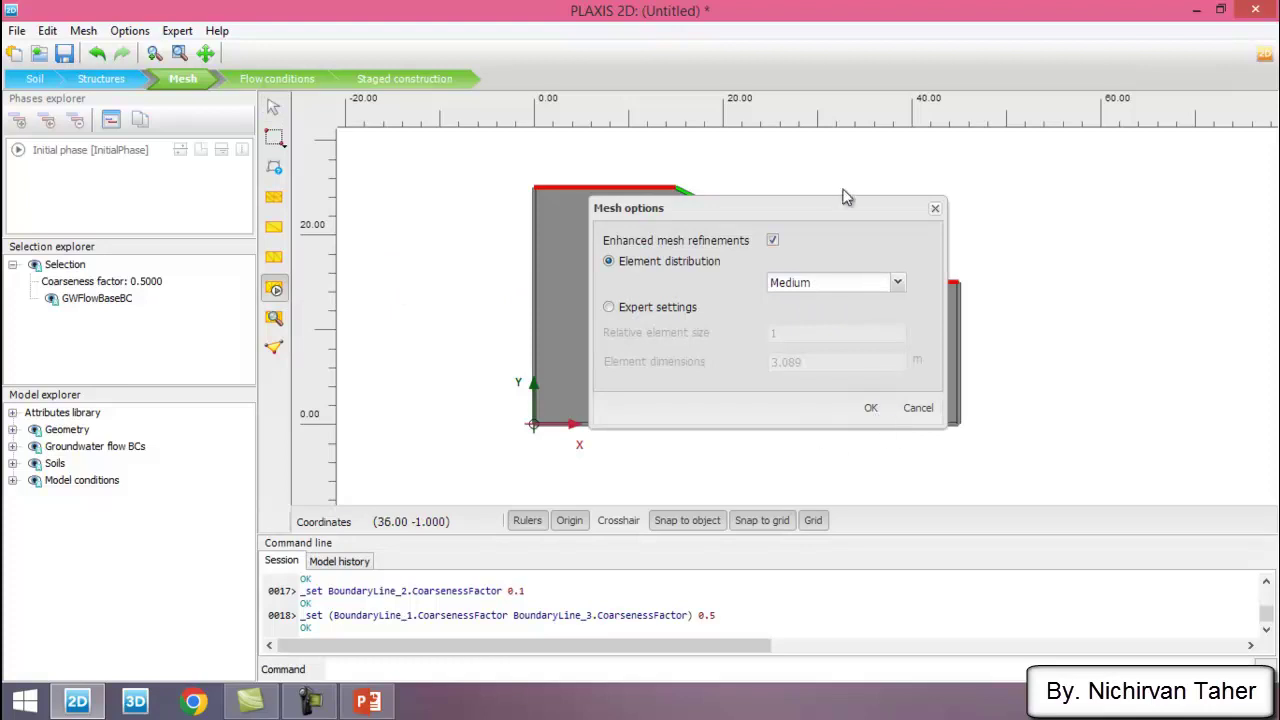
pyautogui.moveTo(857, 186); pyautogui.dragTo(869, 151)
pyautogui.click(886, 378)
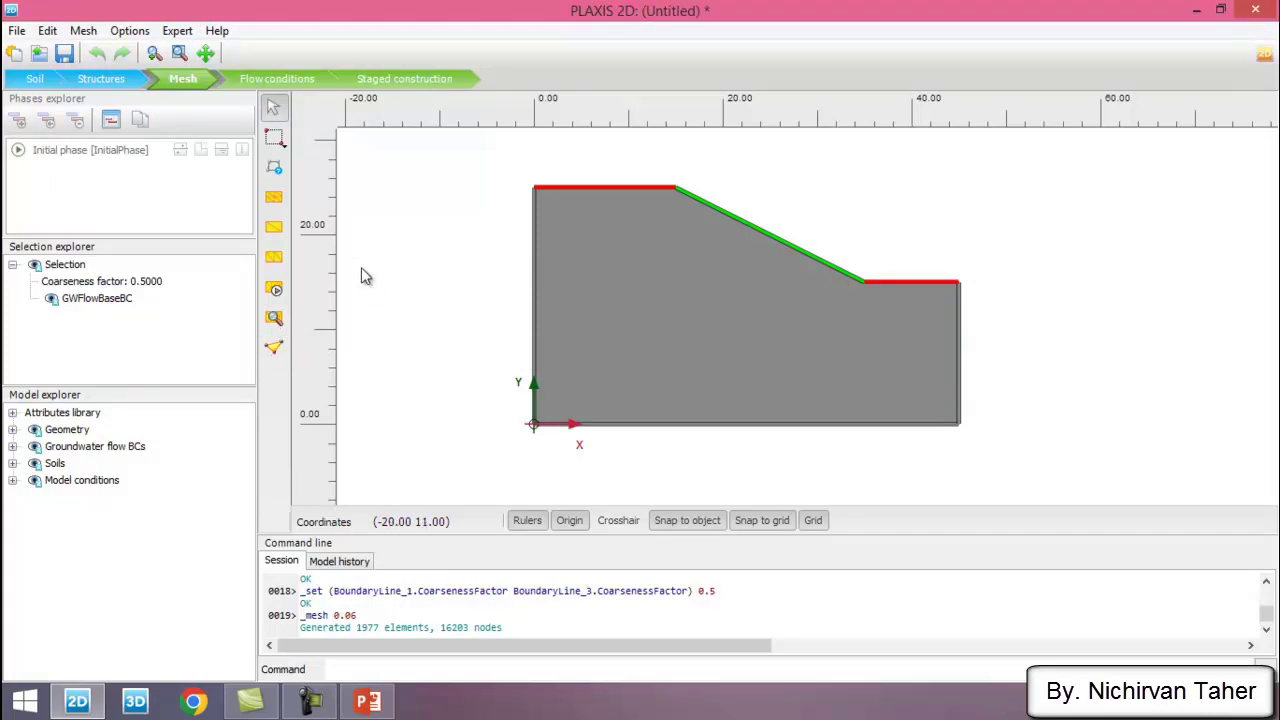
# View the generated mesh, examine the element refinement along the slope face, and close the output view
pyautogui.click(273, 320)
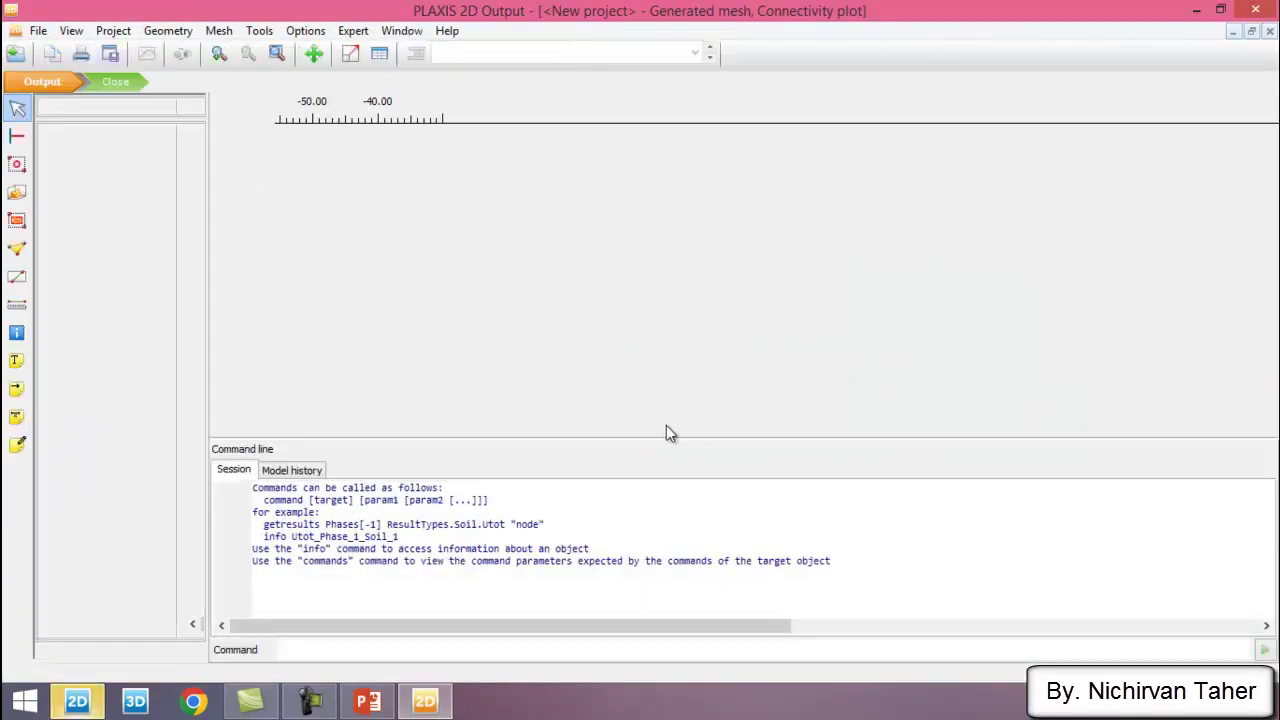
pyautogui.moveTo(697, 436); pyautogui.dragTo(686, 572)
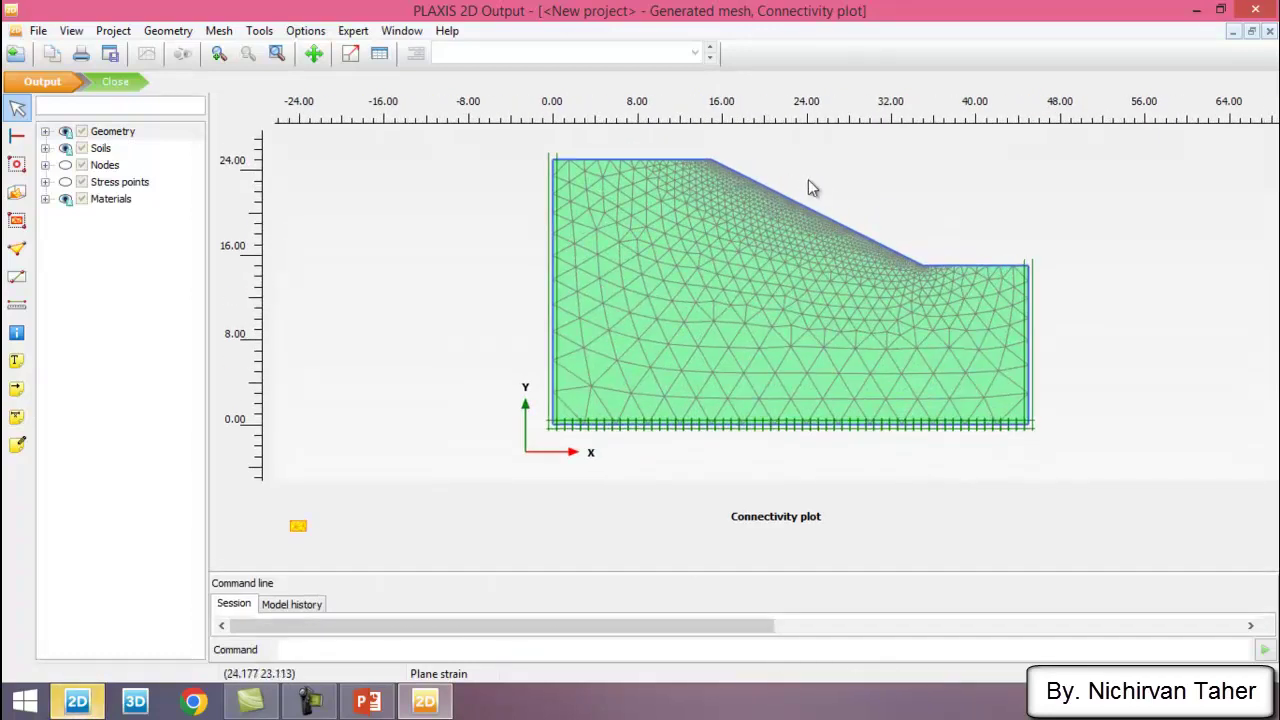
pyautogui.scroll(1, 811, 189)
pyautogui.scroll(-1, 650, 320)
pyautogui.scroll(2, 771, 200)
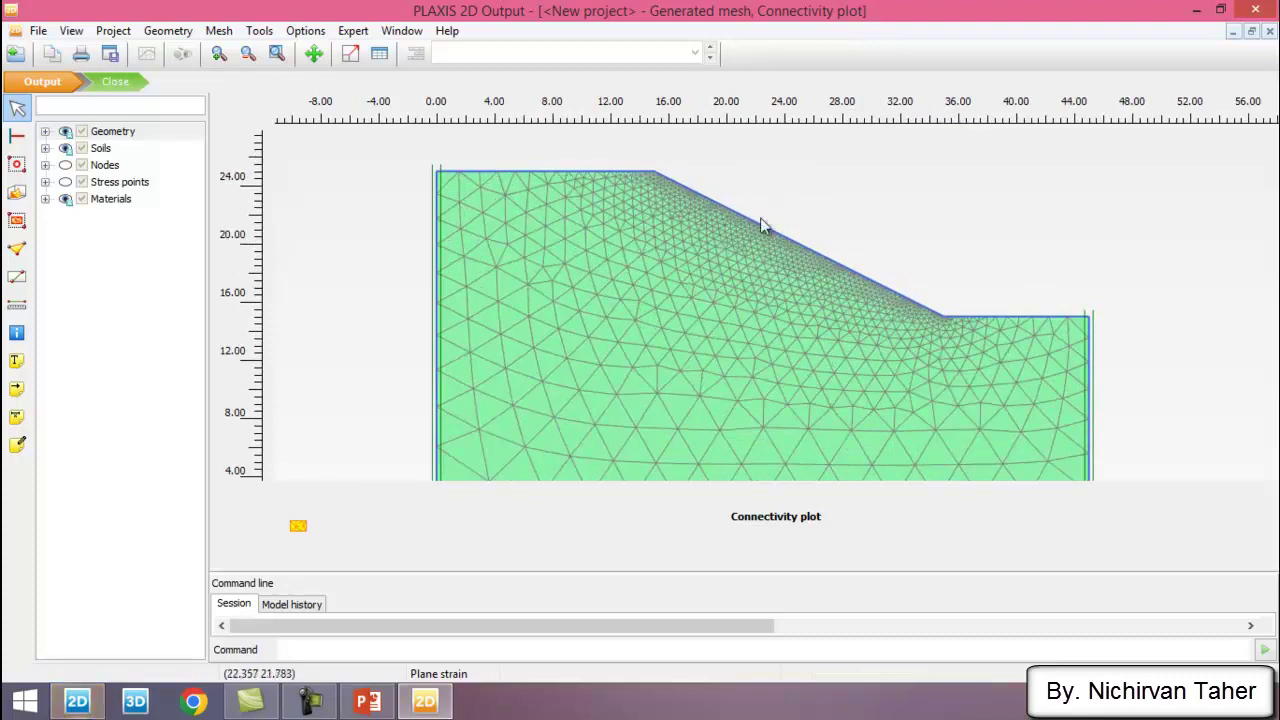
pyautogui.scroll(1, 750, 210)
pyautogui.scroll(1, 750, 211)
pyautogui.scroll(-1, 641, 256)
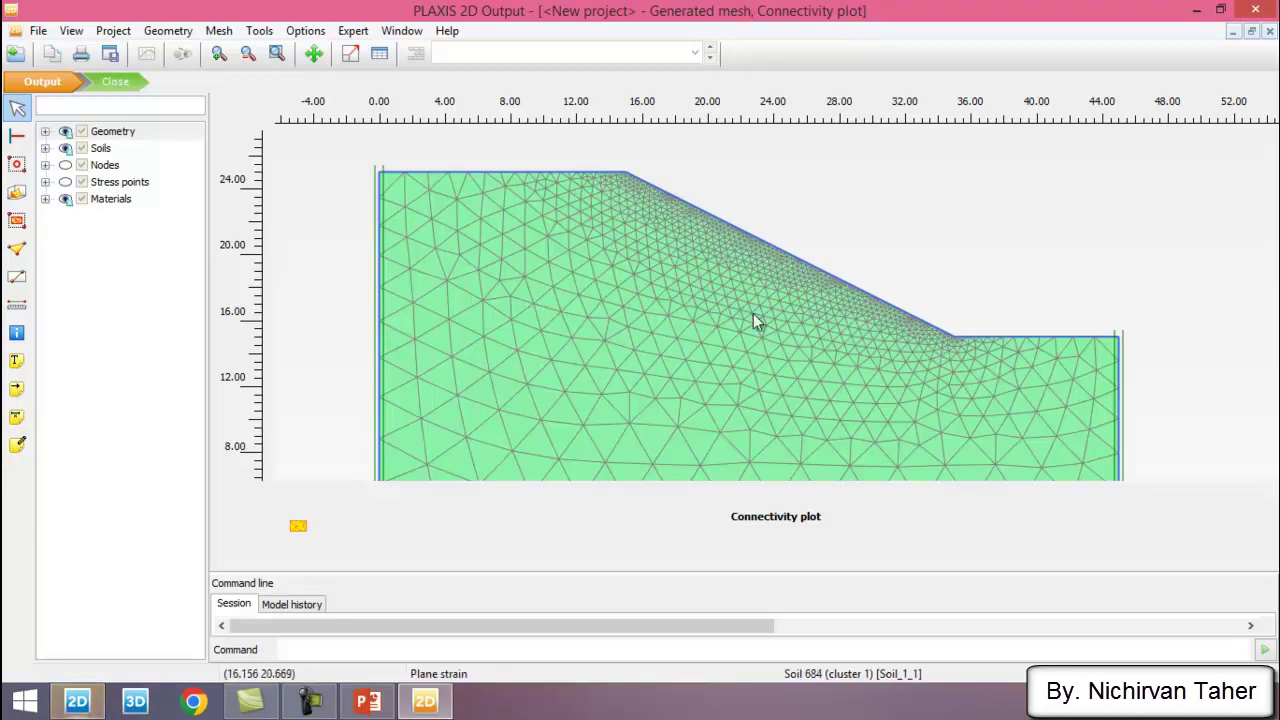
pyautogui.click(128, 82)
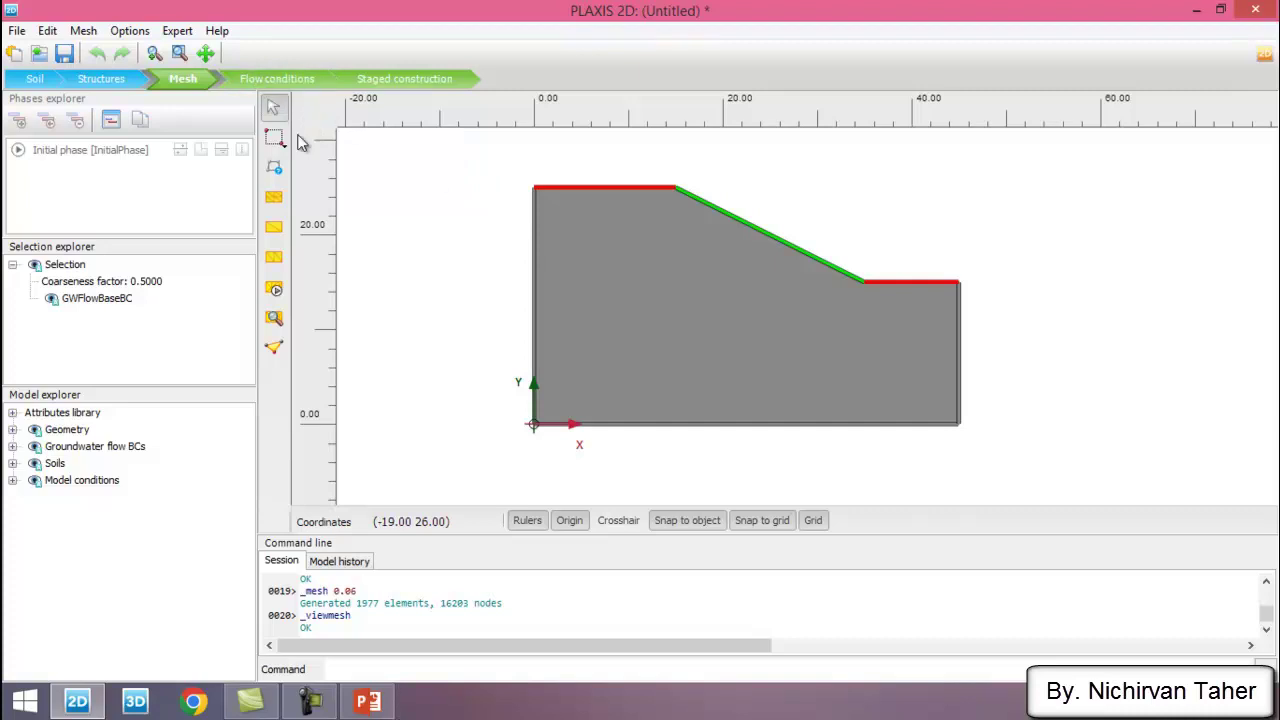
# Go to staged construction and set the initial phase's calculation type to Gravity loading
pyautogui.click(428, 87)
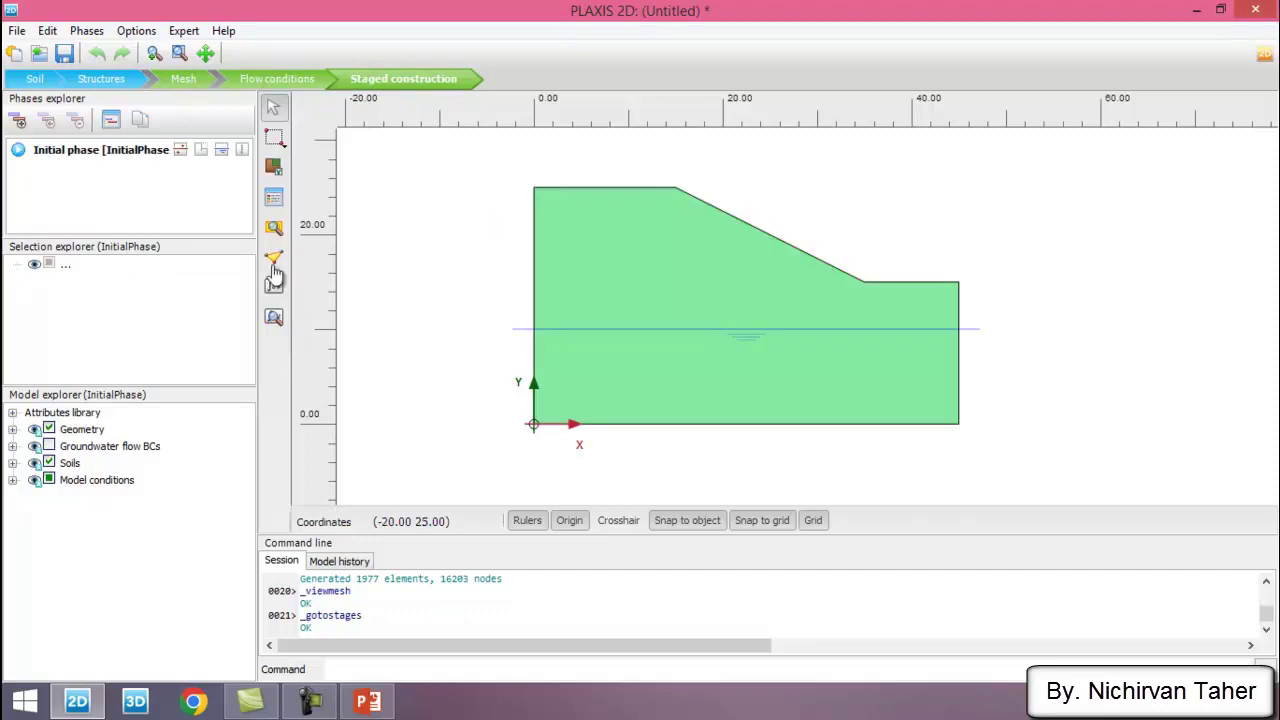
pyautogui.click(195, 184)
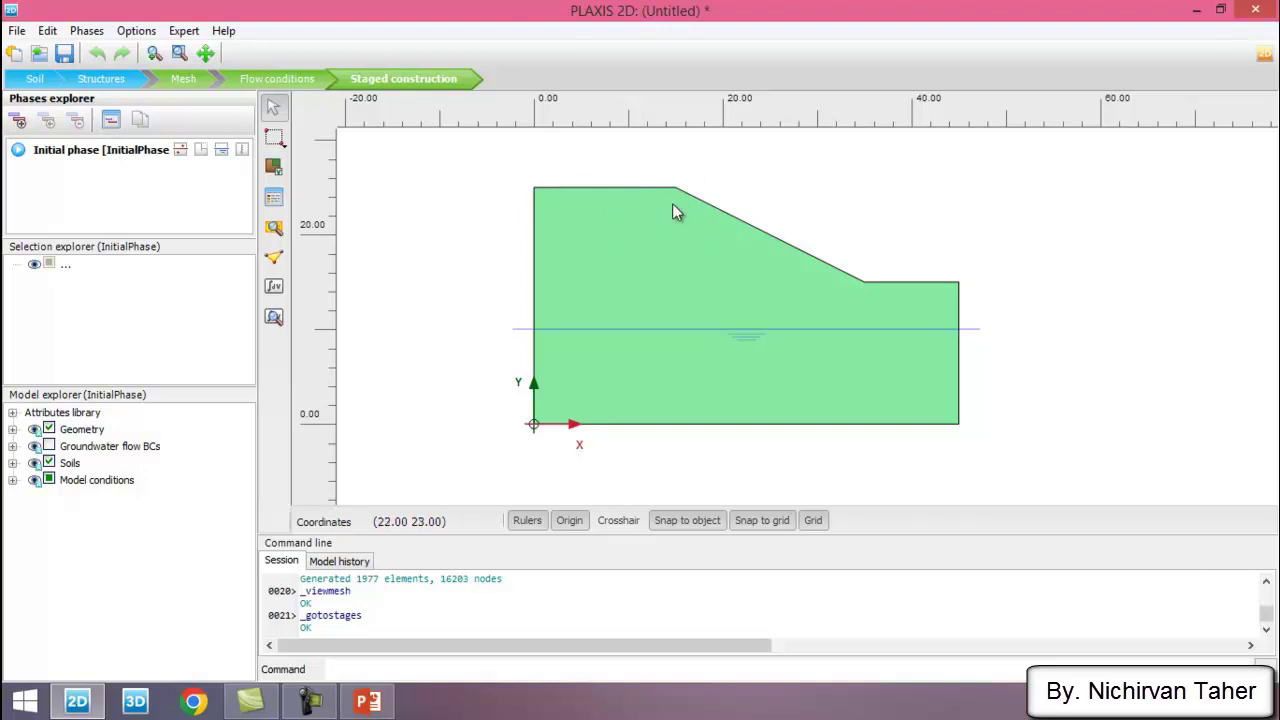
pyautogui.doubleClick(138, 152)
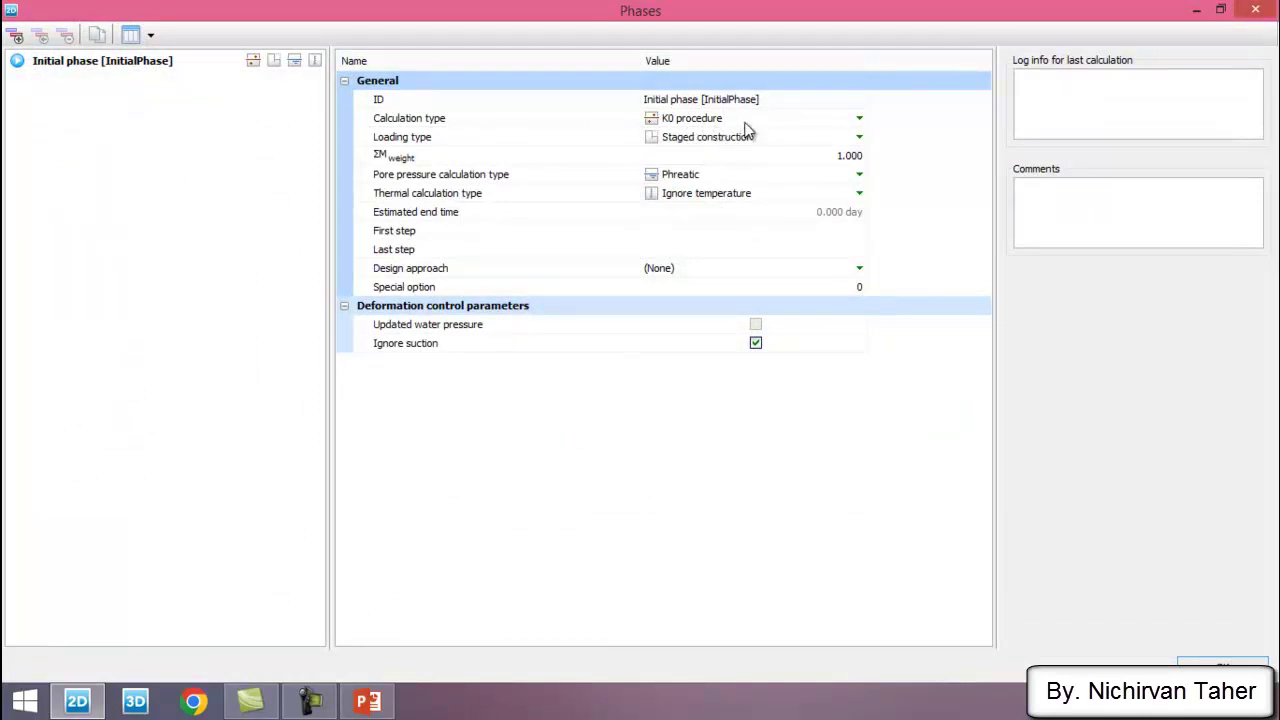
pyautogui.click(762, 124)
pyautogui.click(763, 122)
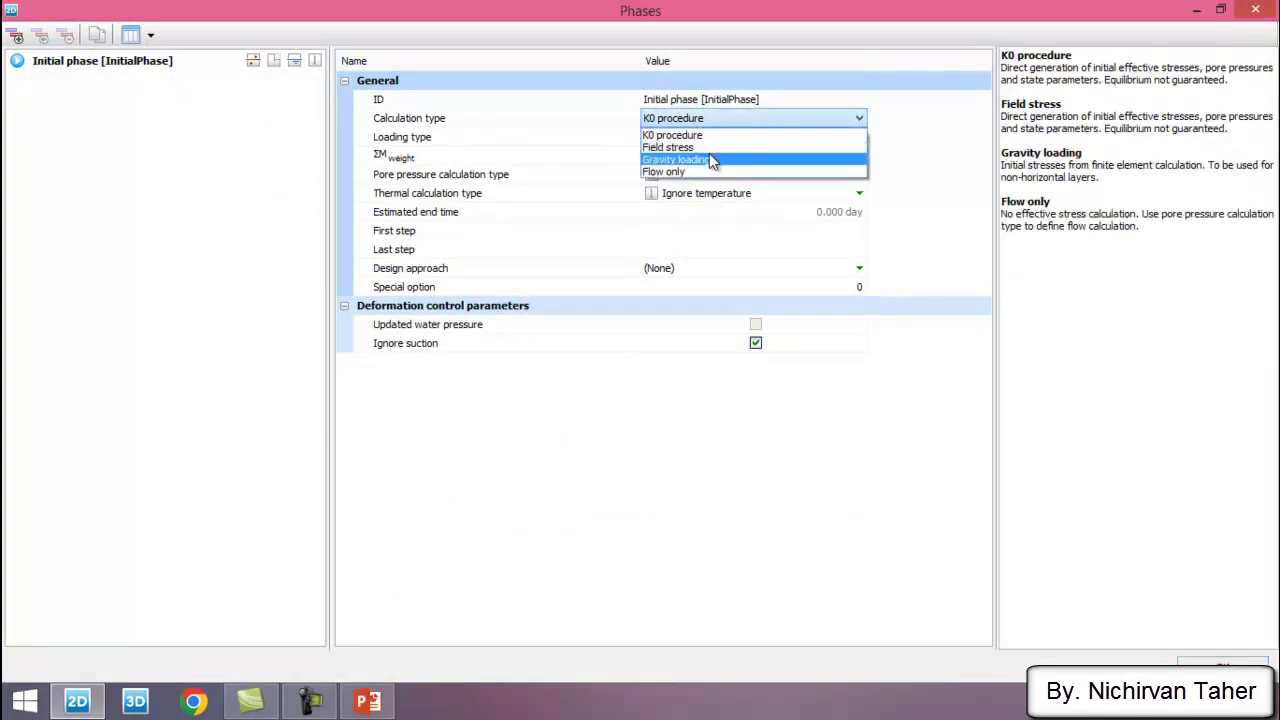
pyautogui.click(676, 160)
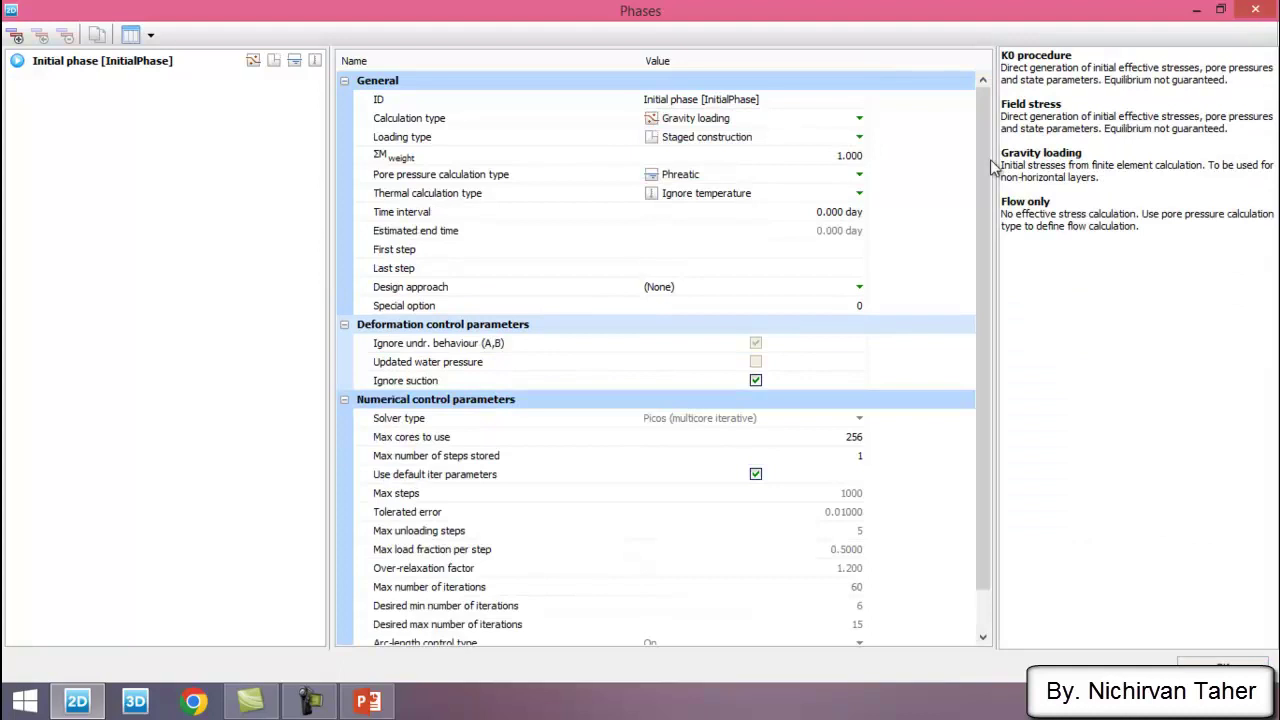
# Turn off Ignore suction in the initial phase's deformation control parameters
pyautogui.moveTo(981, 160)
pyautogui.mouseDown()
pyautogui.moveTo(977, 174)
pyautogui.moveTo(978, 157)
pyautogui.mouseUp()
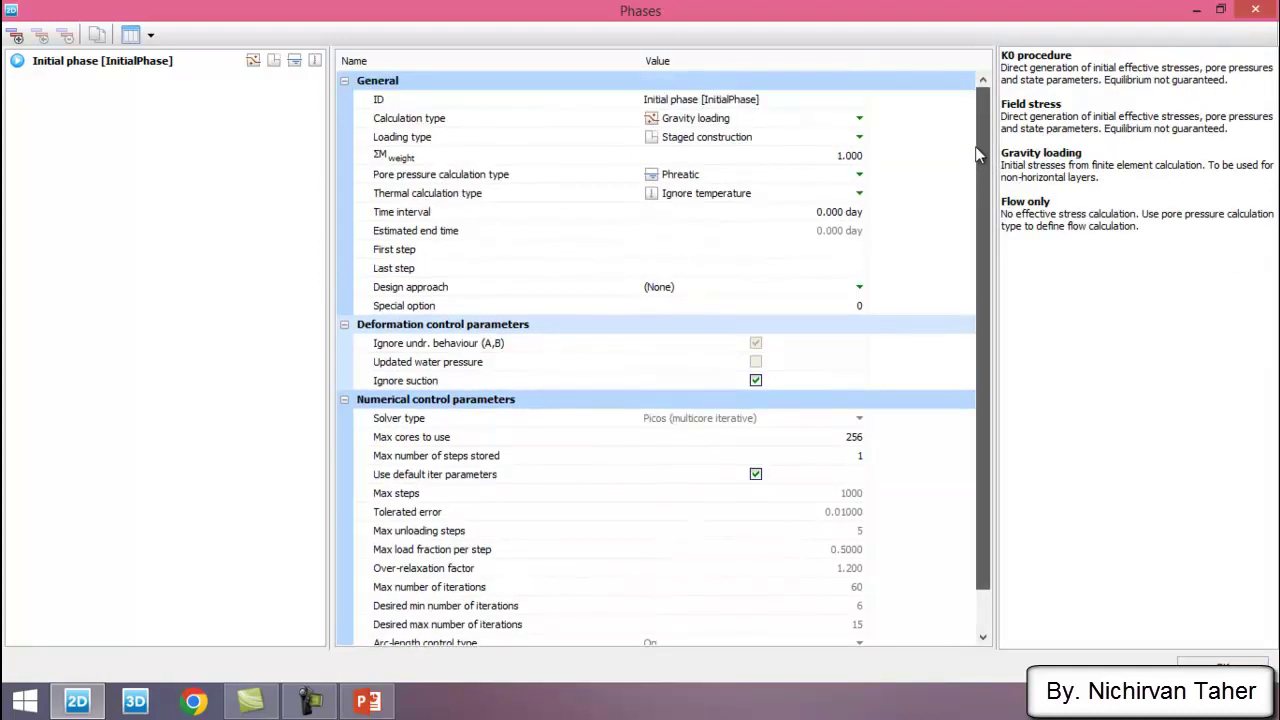
pyautogui.moveTo(978, 157)
pyautogui.mouseDown()
pyautogui.moveTo(977, 262)
pyautogui.moveTo(984, 160)
pyautogui.mouseUp()
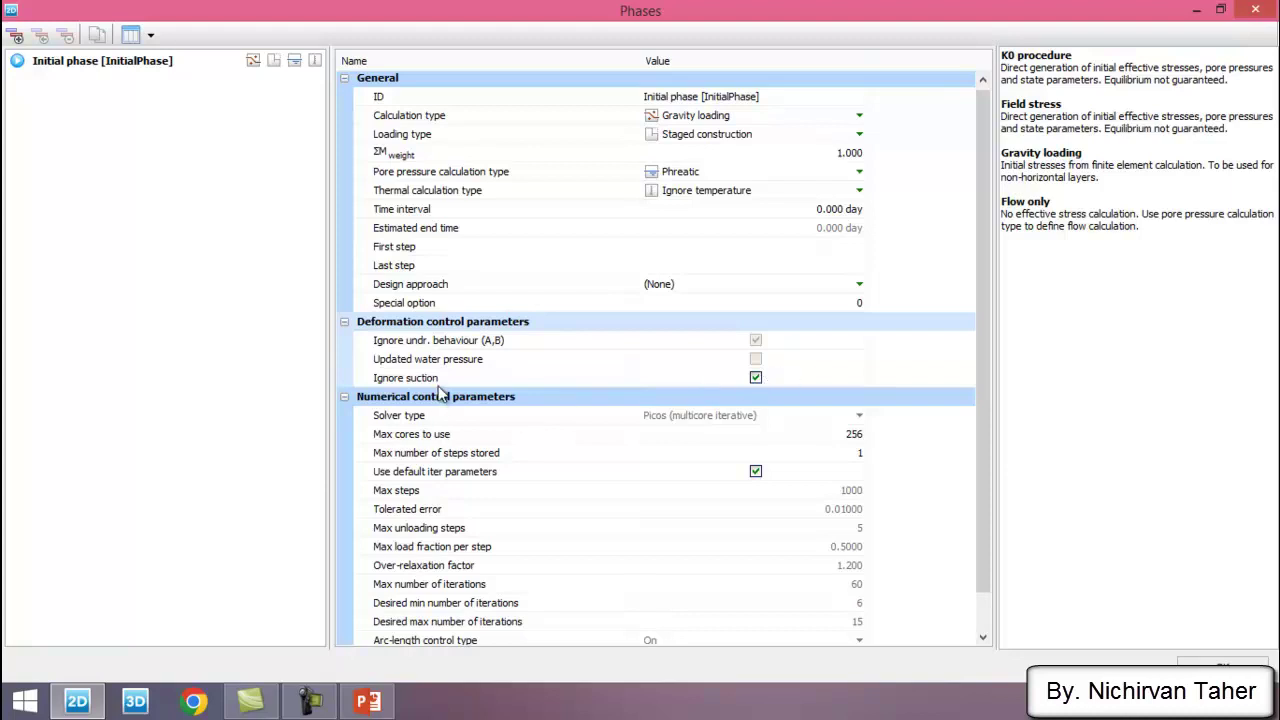
pyautogui.moveTo(988, 231); pyautogui.dragTo(993, 170)
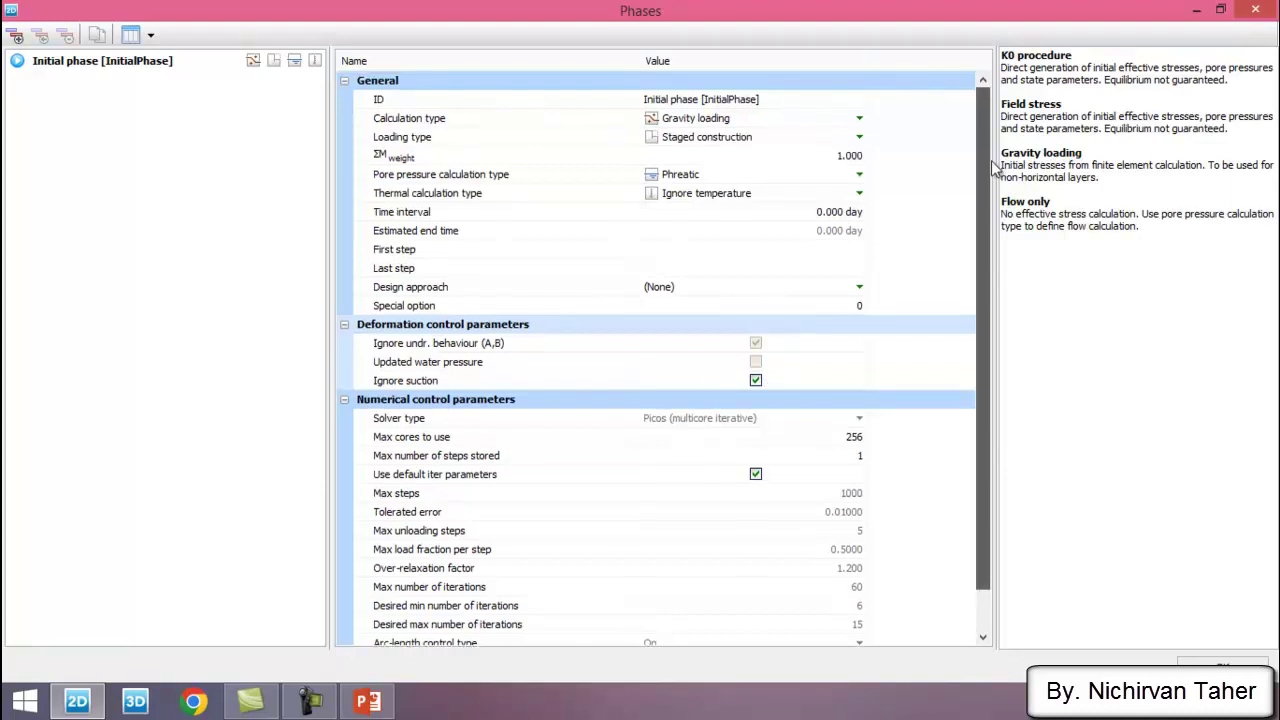
pyautogui.click(755, 380)
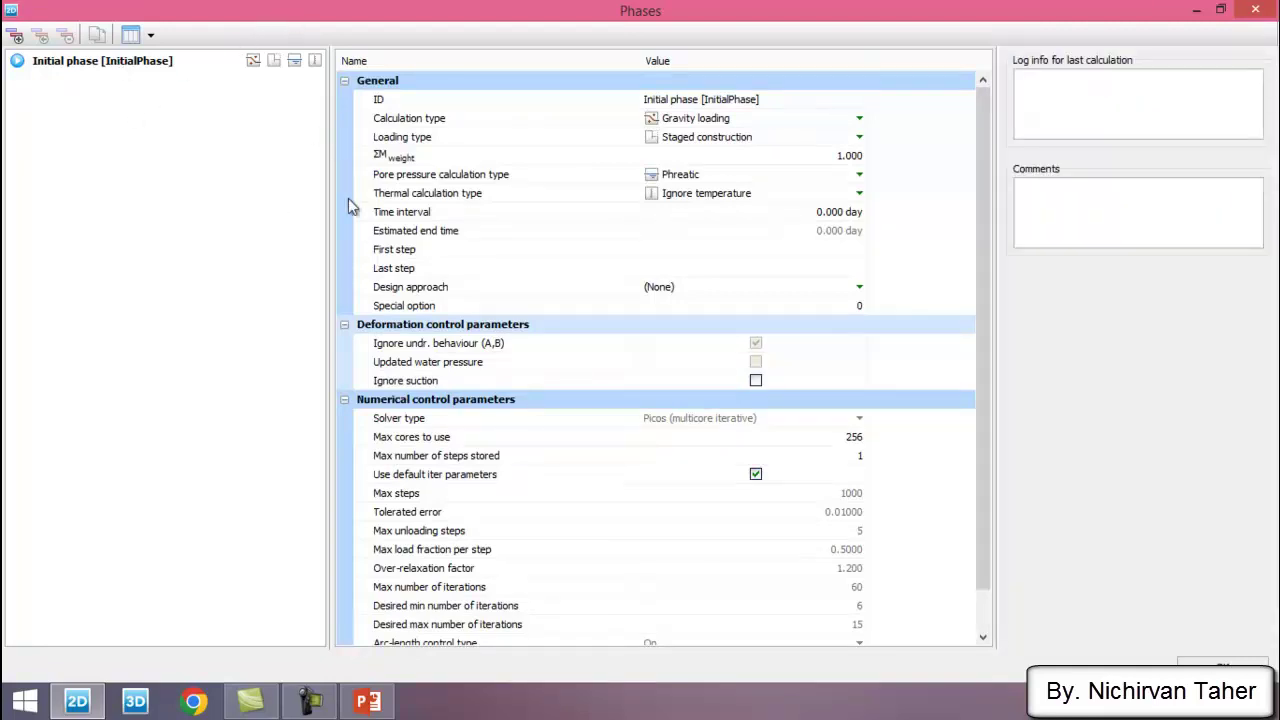
# Add a phase named FS starting from the initial phase, and set its calculation type to Safety
pyautogui.click(16, 37)
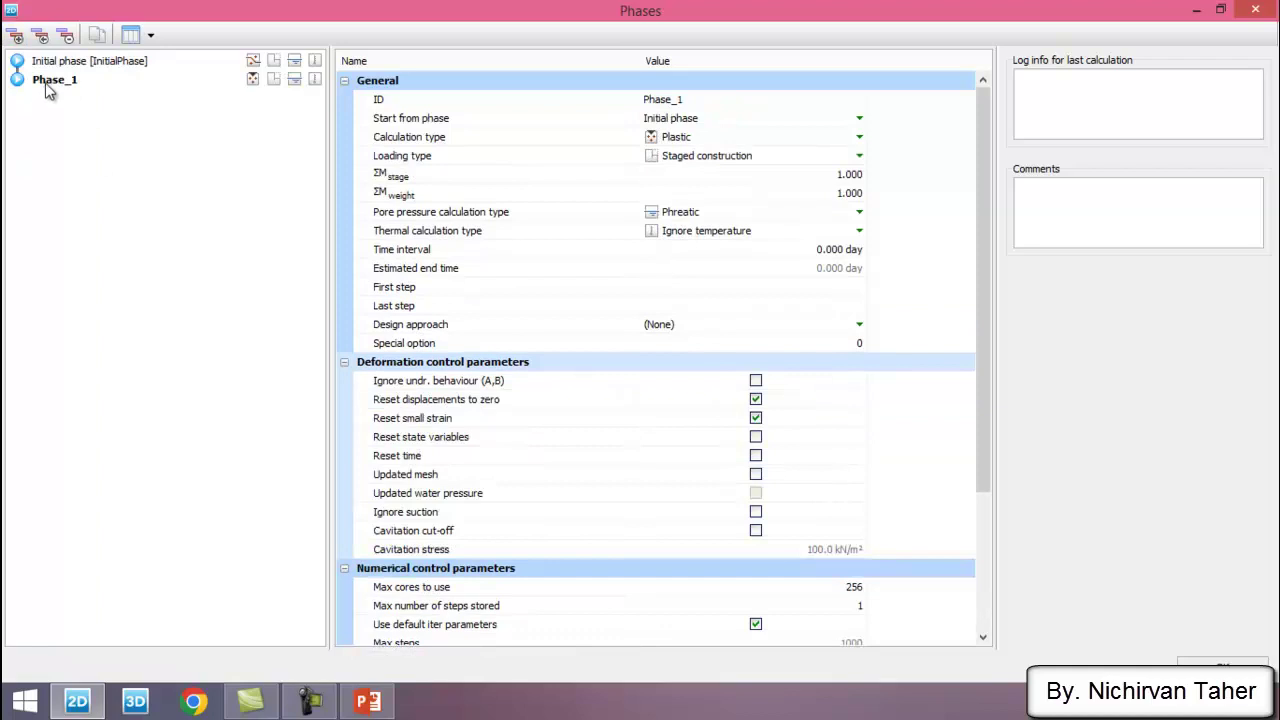
pyautogui.click(703, 101)
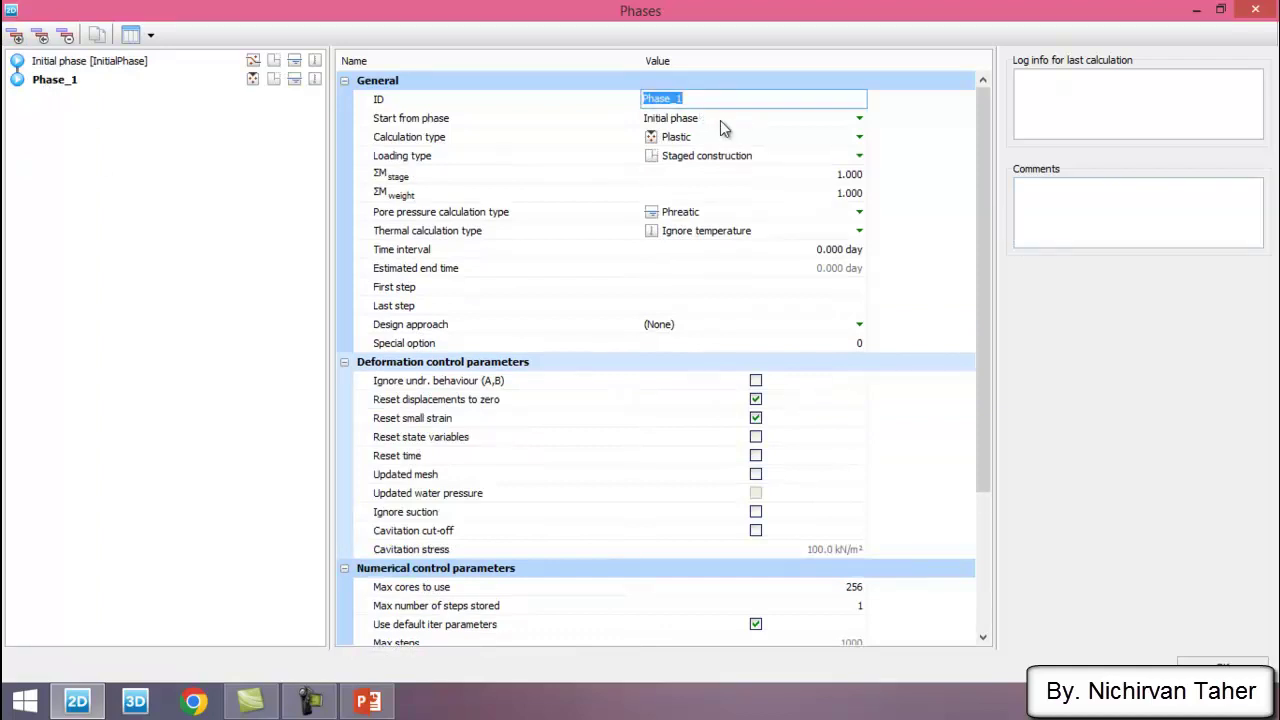
pyautogui.write('FS')
pyautogui.click(714, 142)
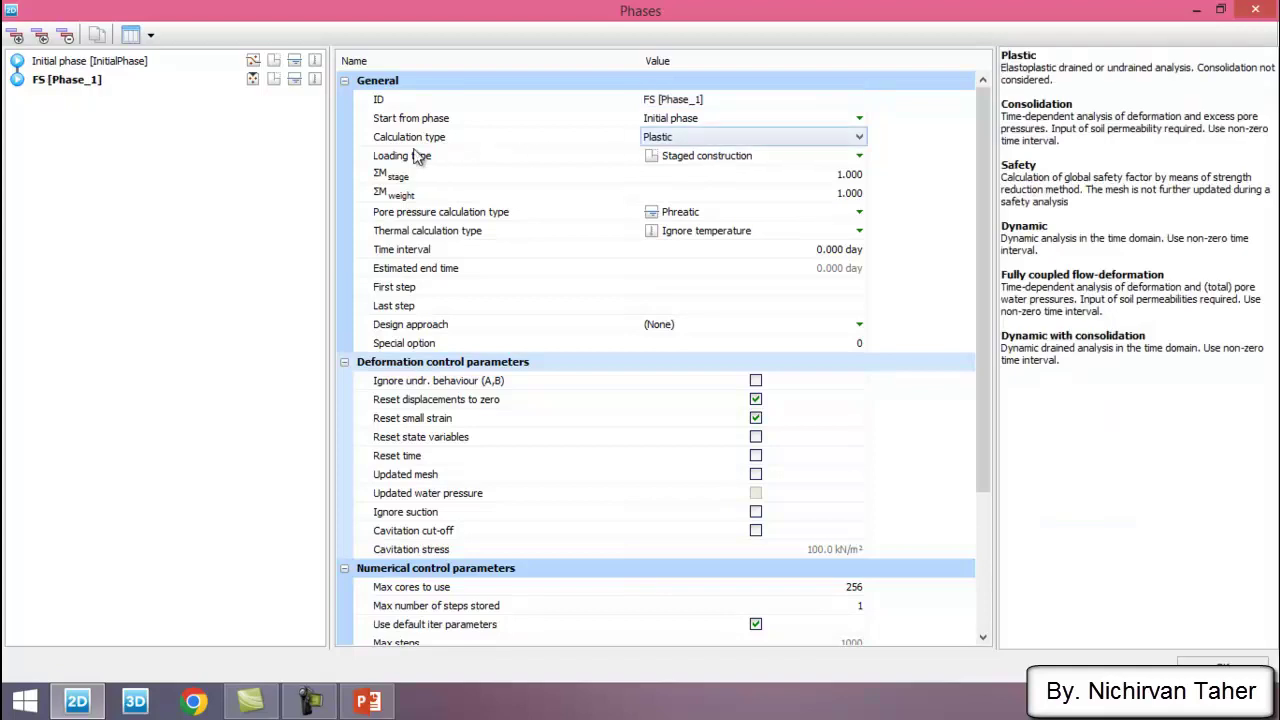
pyautogui.click(856, 140)
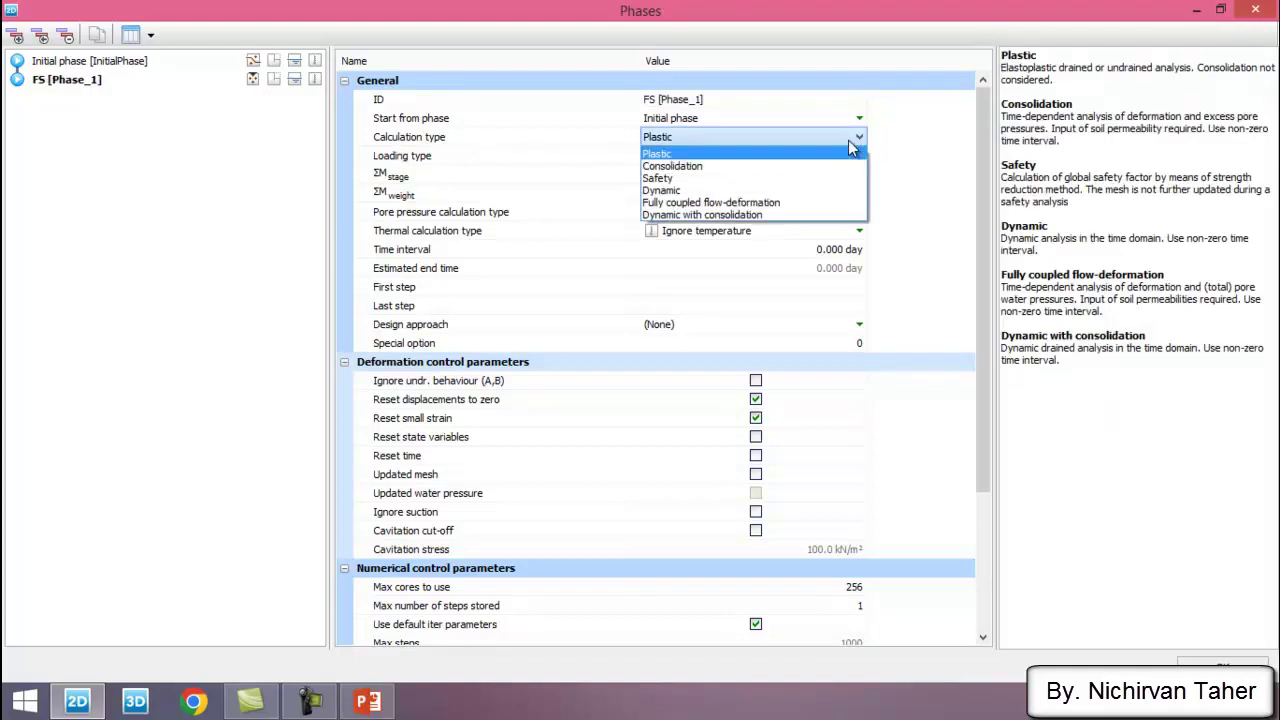
pyautogui.click(700, 178)
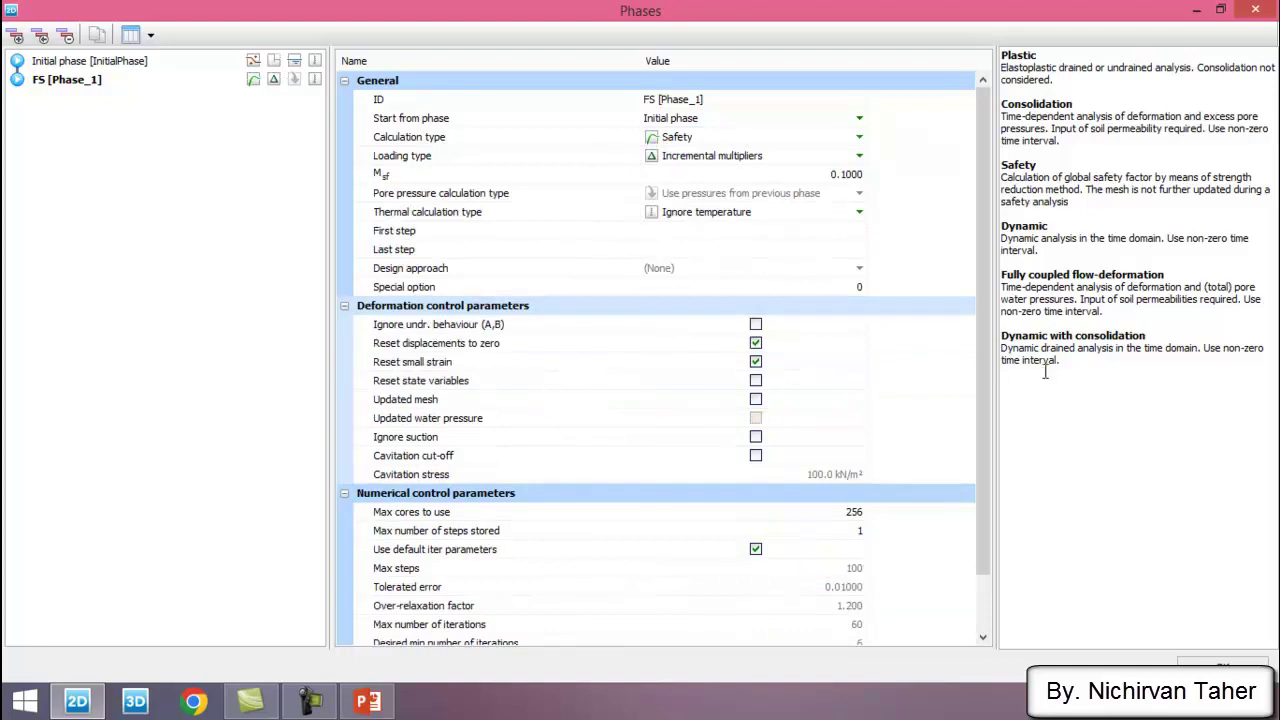
pyautogui.moveTo(979, 335); pyautogui.dragTo(977, 442)
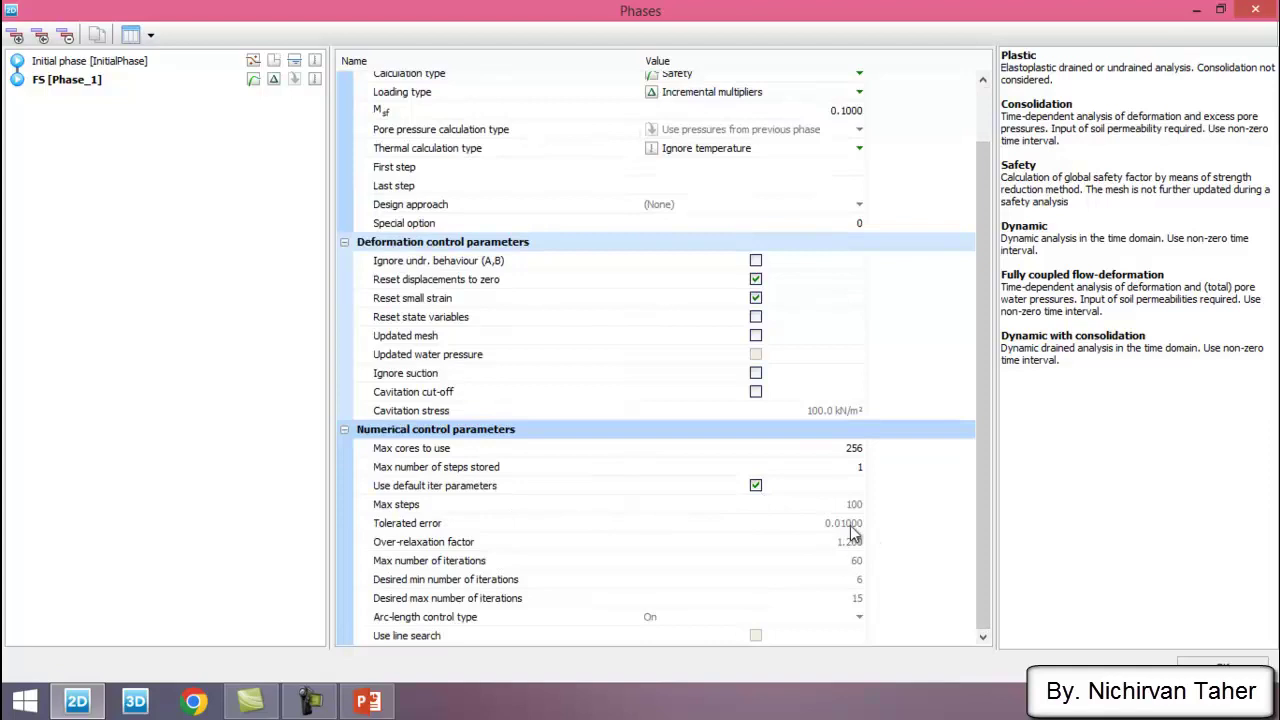
# Add a calculation phase starting from the initial phase and name it rainfall 24 hours
pyautogui.moveTo(986, 438)
pyautogui.mouseDown()
pyautogui.moveTo(989, 271)
pyautogui.moveTo(985, 440)
pyautogui.mouseUp()
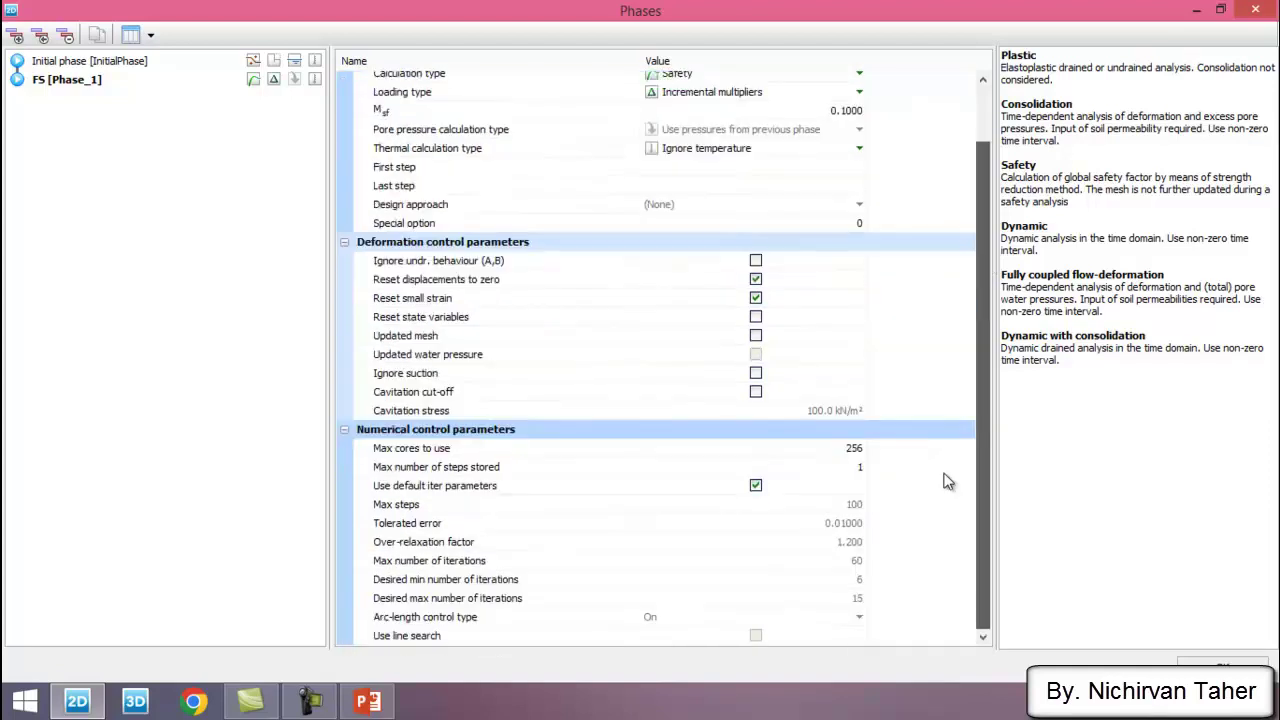
pyautogui.click(62, 62)
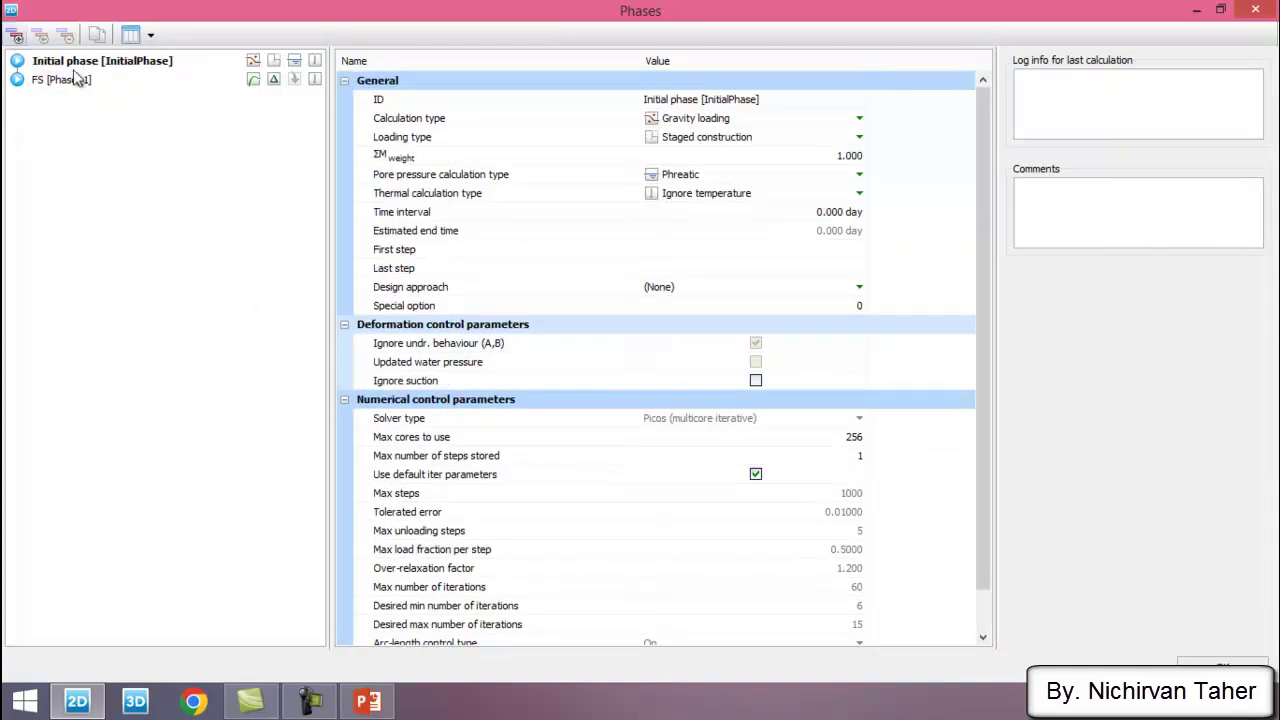
pyautogui.click(14, 35)
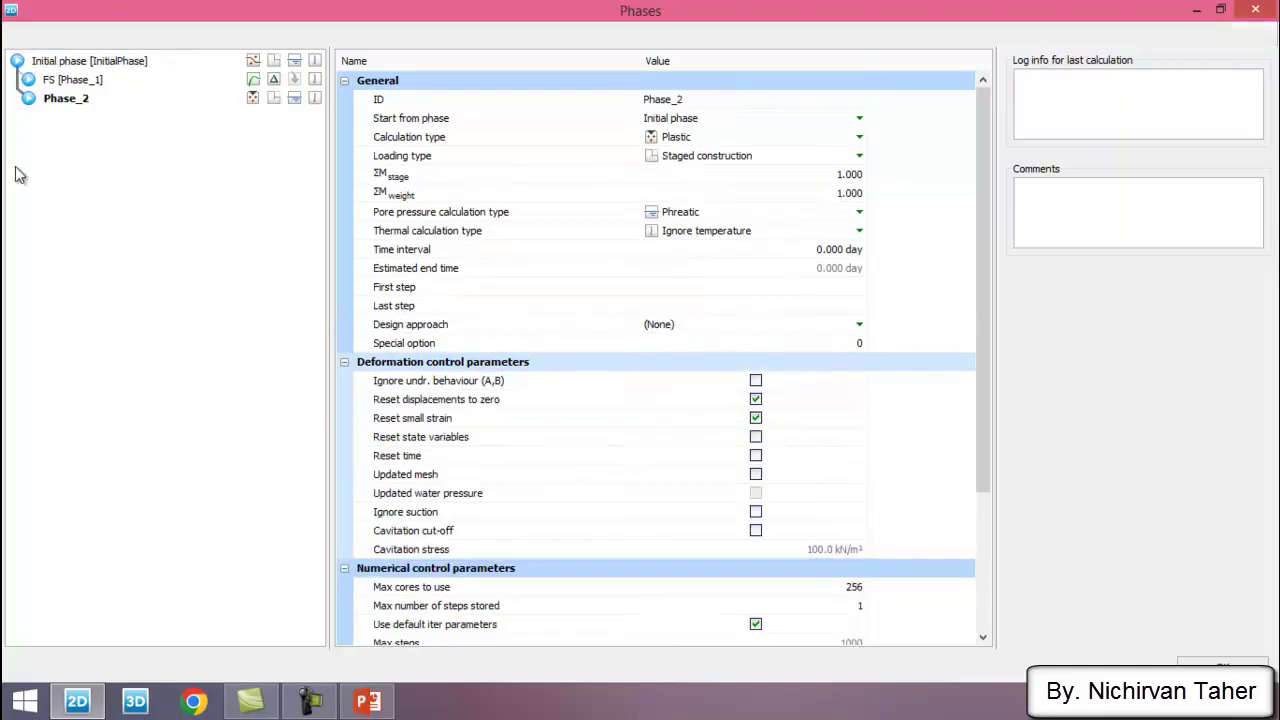
pyautogui.click(713, 99)
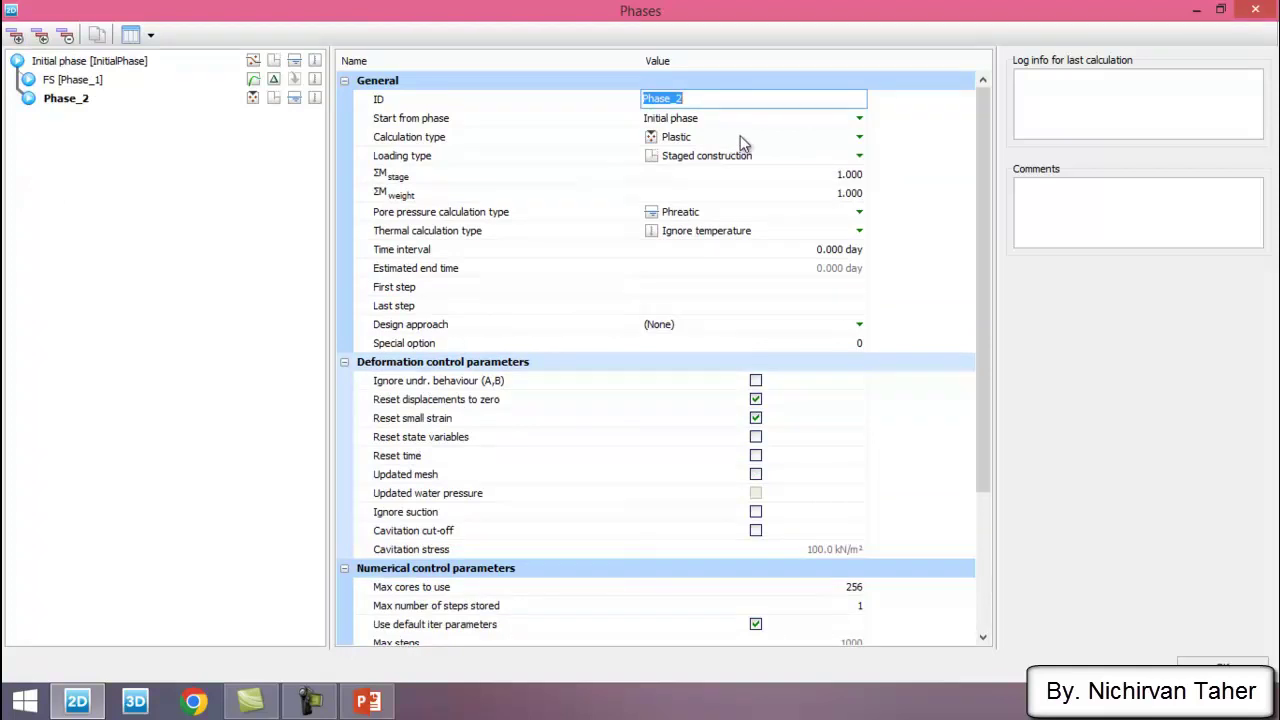
pyautogui.press('BackSpace')
pyautogui.write('rainfa')
pyautogui.write('ll')
pyautogui.write('(4)')
pyautogui.write(' hours')
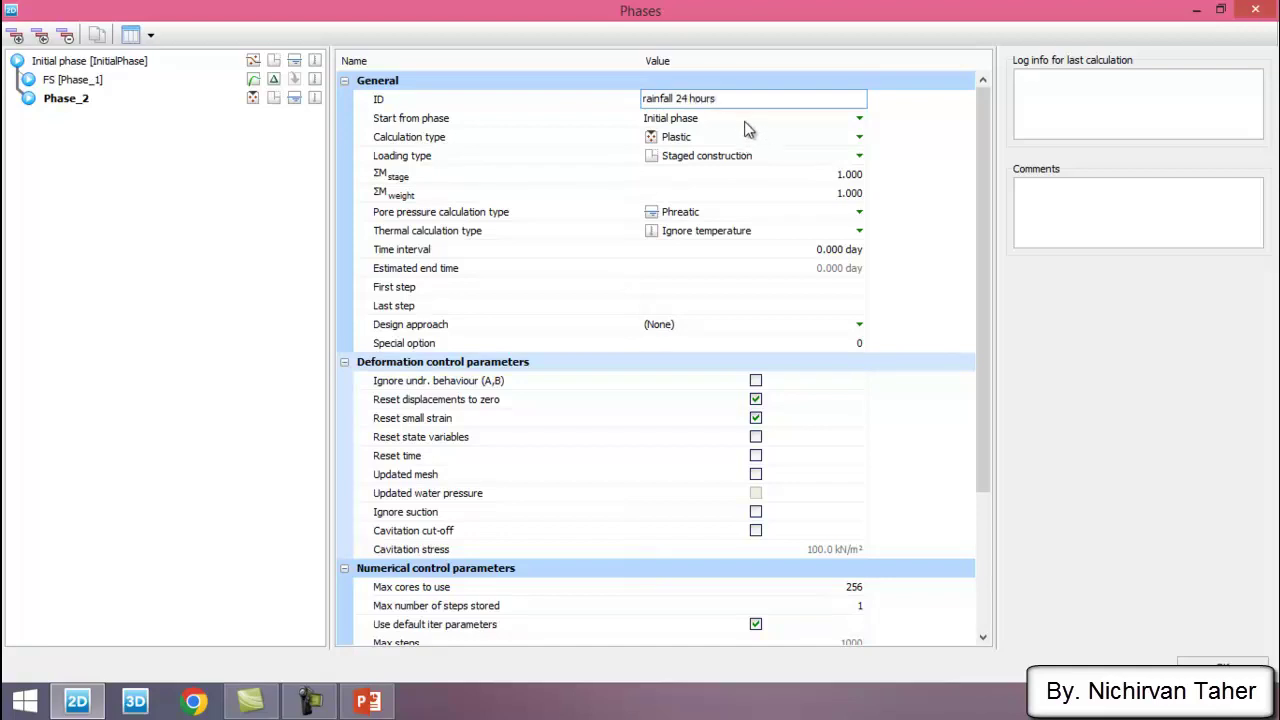
pyautogui.press('Tab')
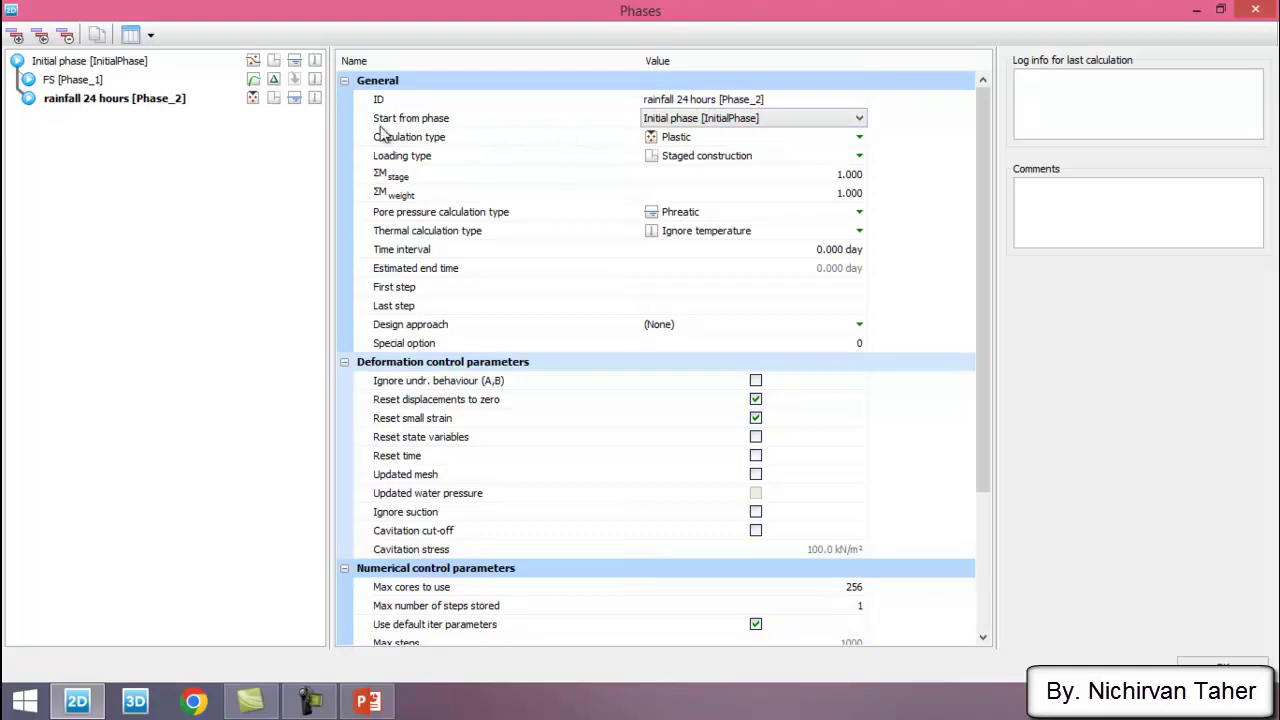
# Set the rainfall phase's calculation type to Fully coupled flow-deformation with a time interval of 1 day
pyautogui.click(710, 140)
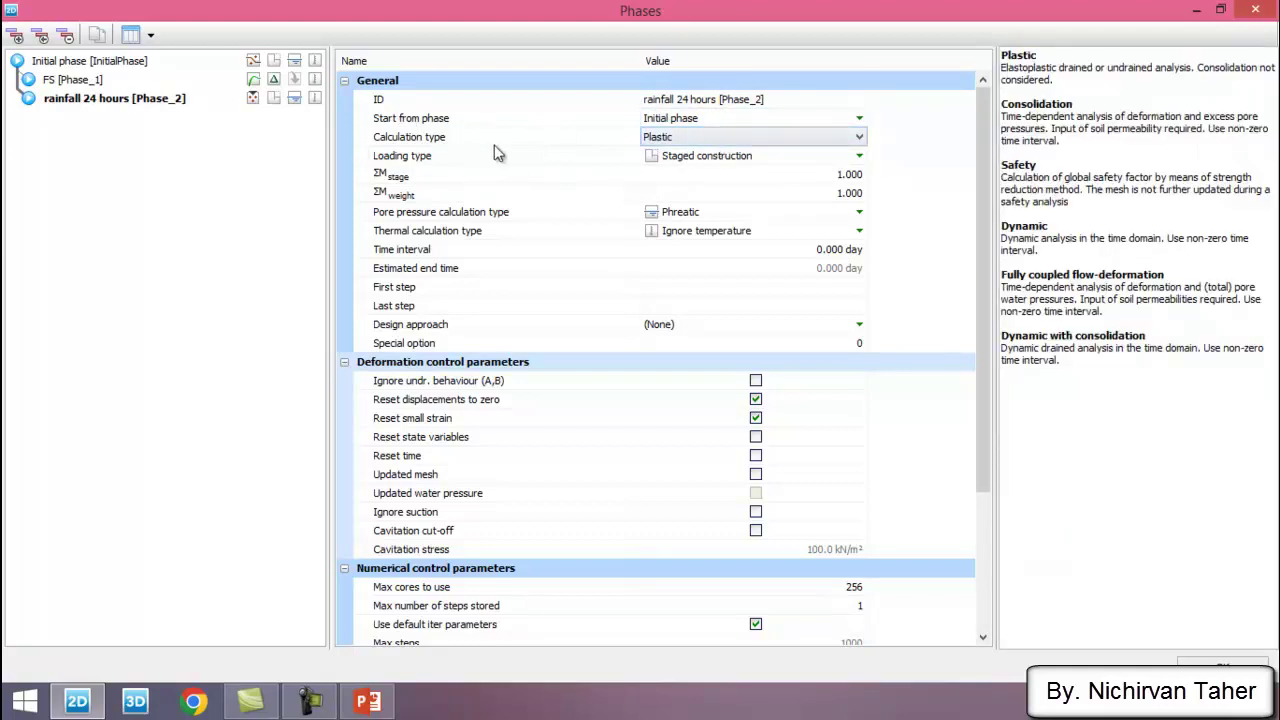
pyautogui.click(756, 142)
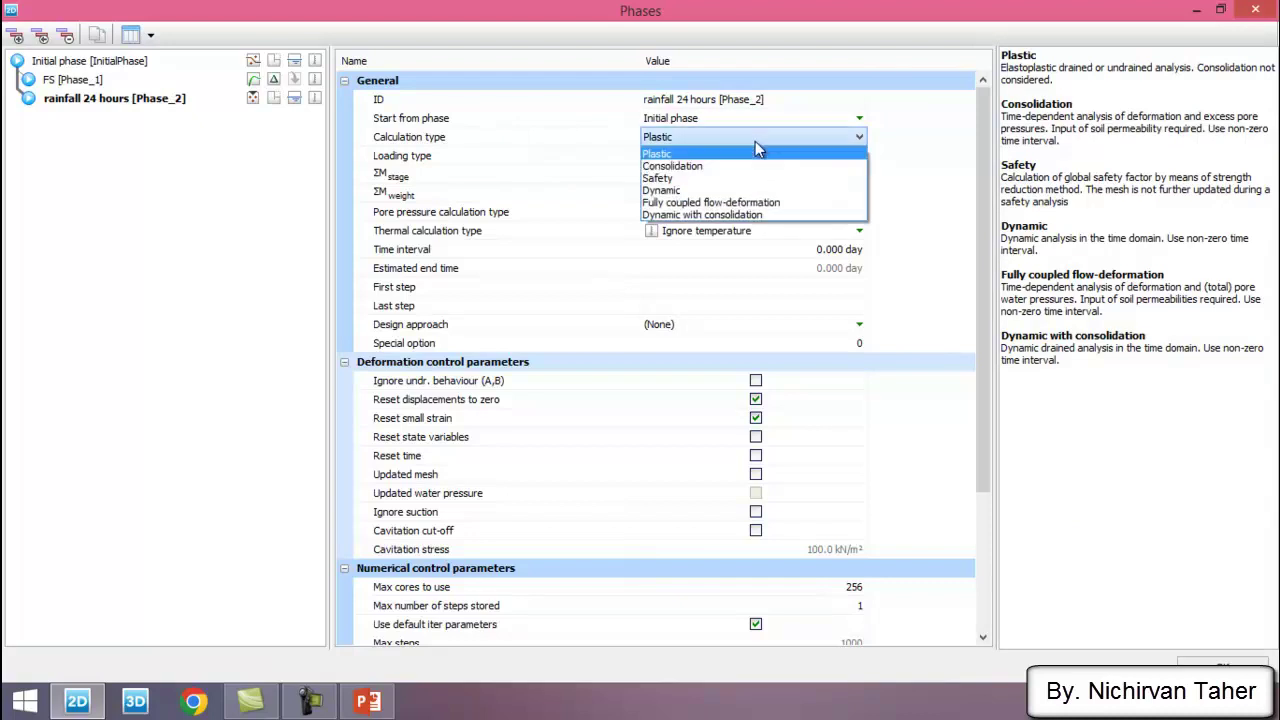
pyautogui.click(800, 203)
pyautogui.click(730, 212)
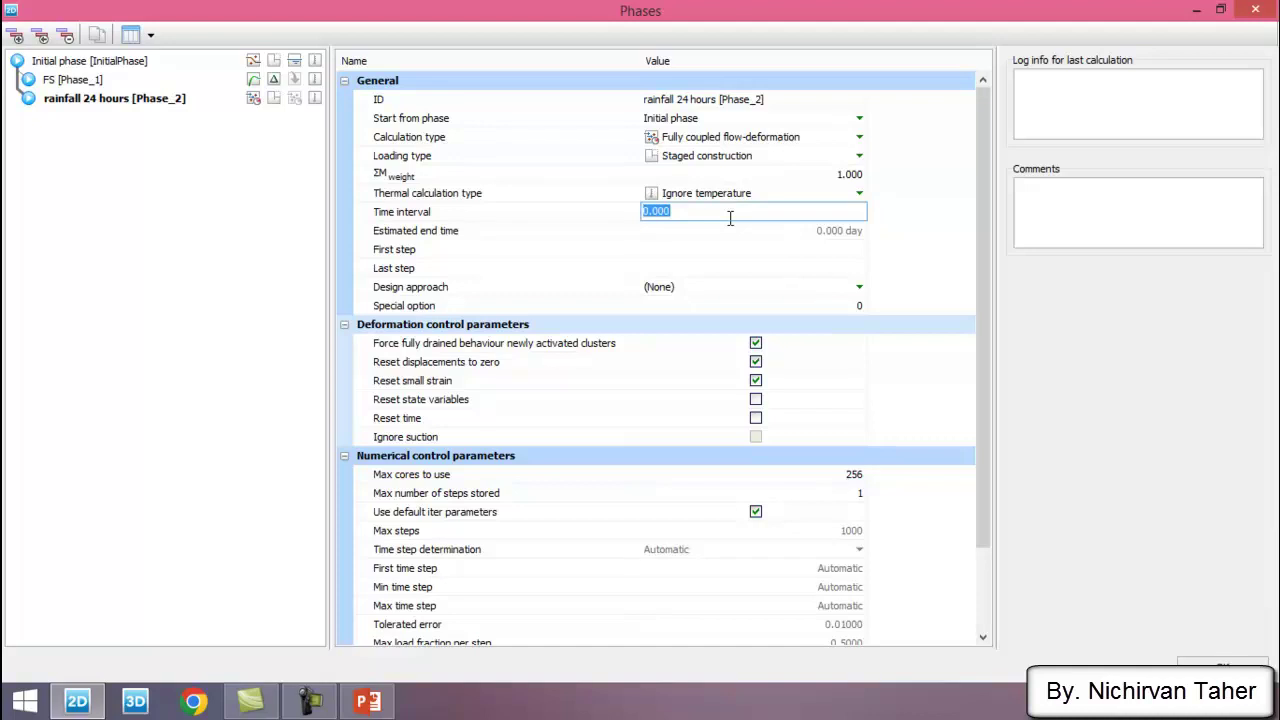
pyautogui.write('1')
pyautogui.press('Return')
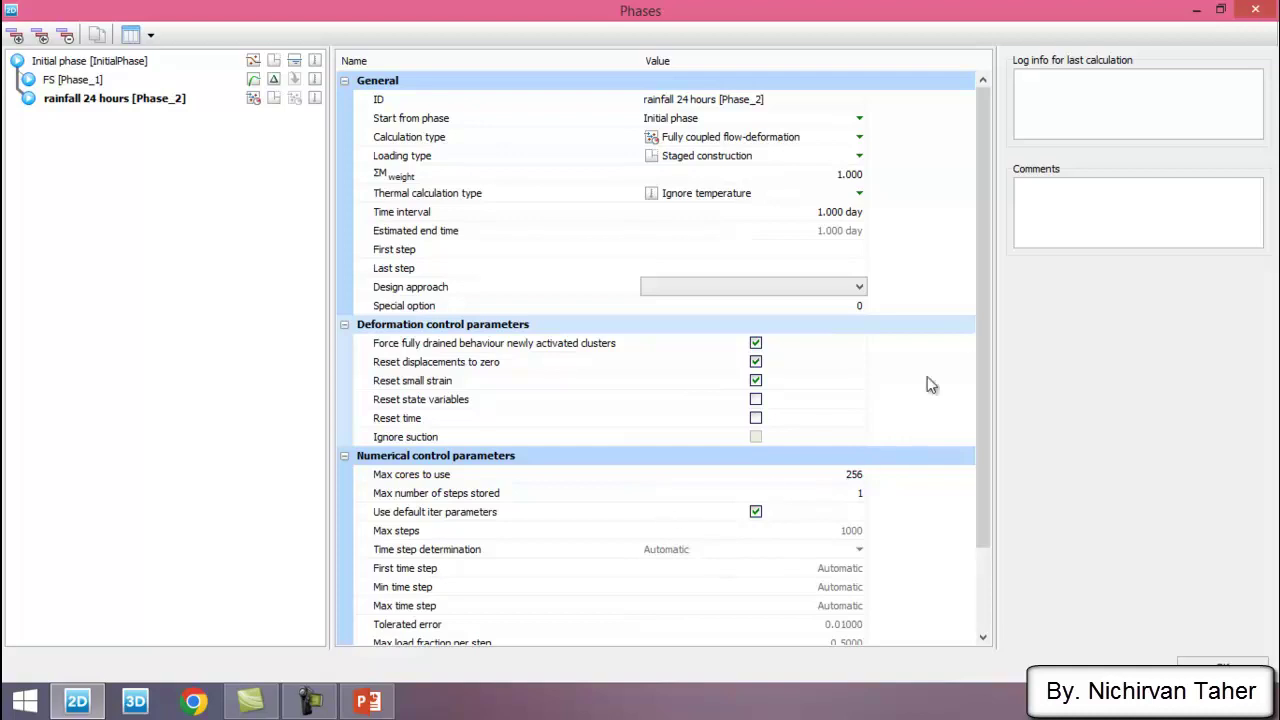
pyautogui.moveTo(980, 346); pyautogui.dragTo(979, 460)
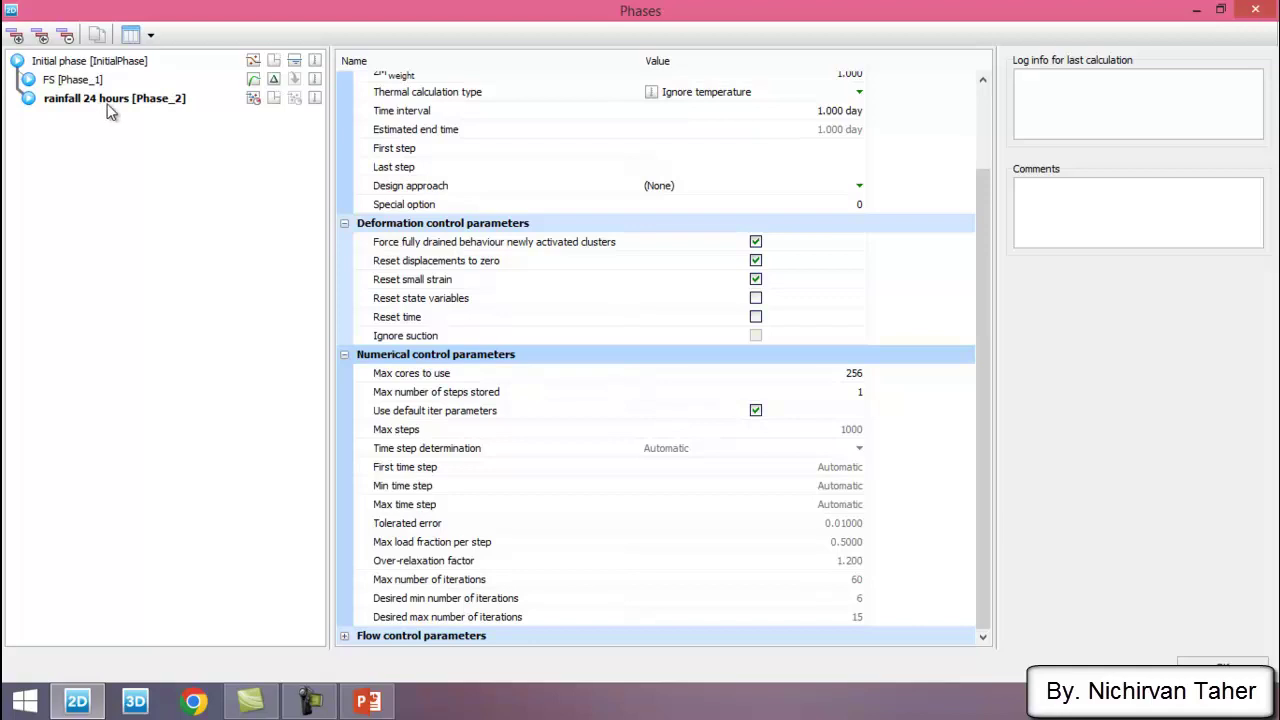
# Add a phase starting from rainfall 24 hours and name it FS after rainfall
pyautogui.click(14, 35)
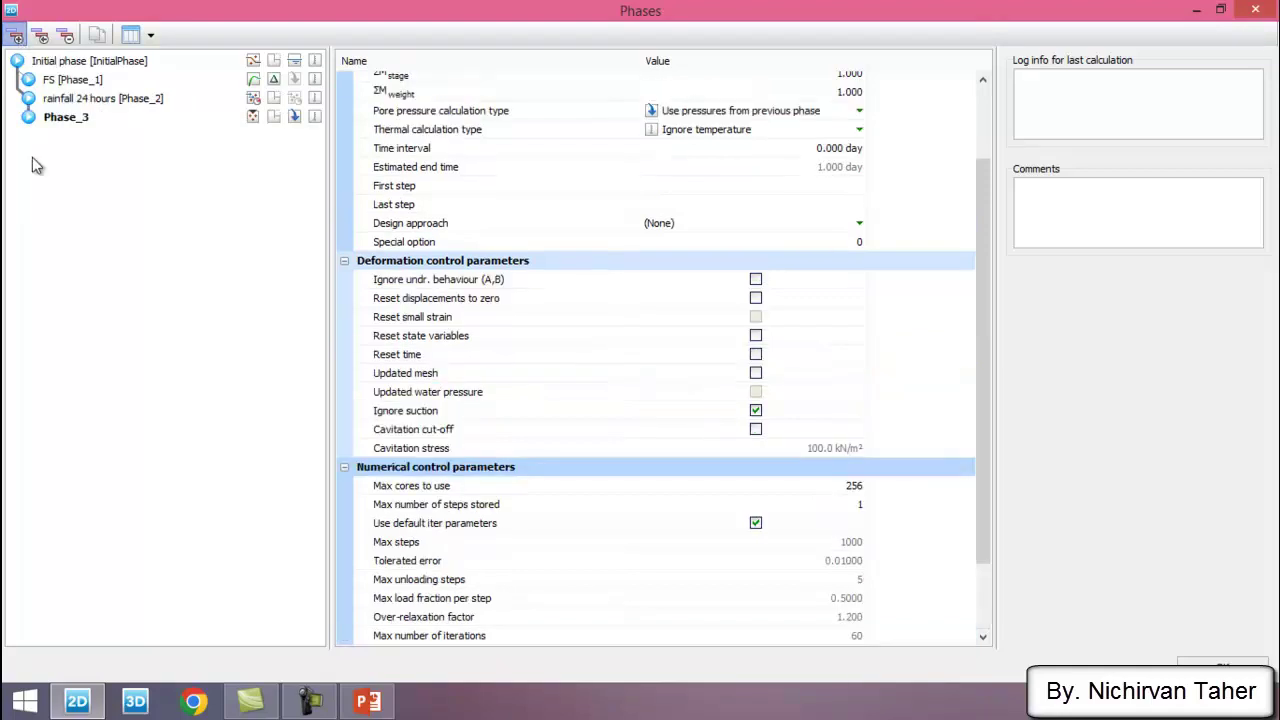
pyautogui.scroll(2, 974, 120)
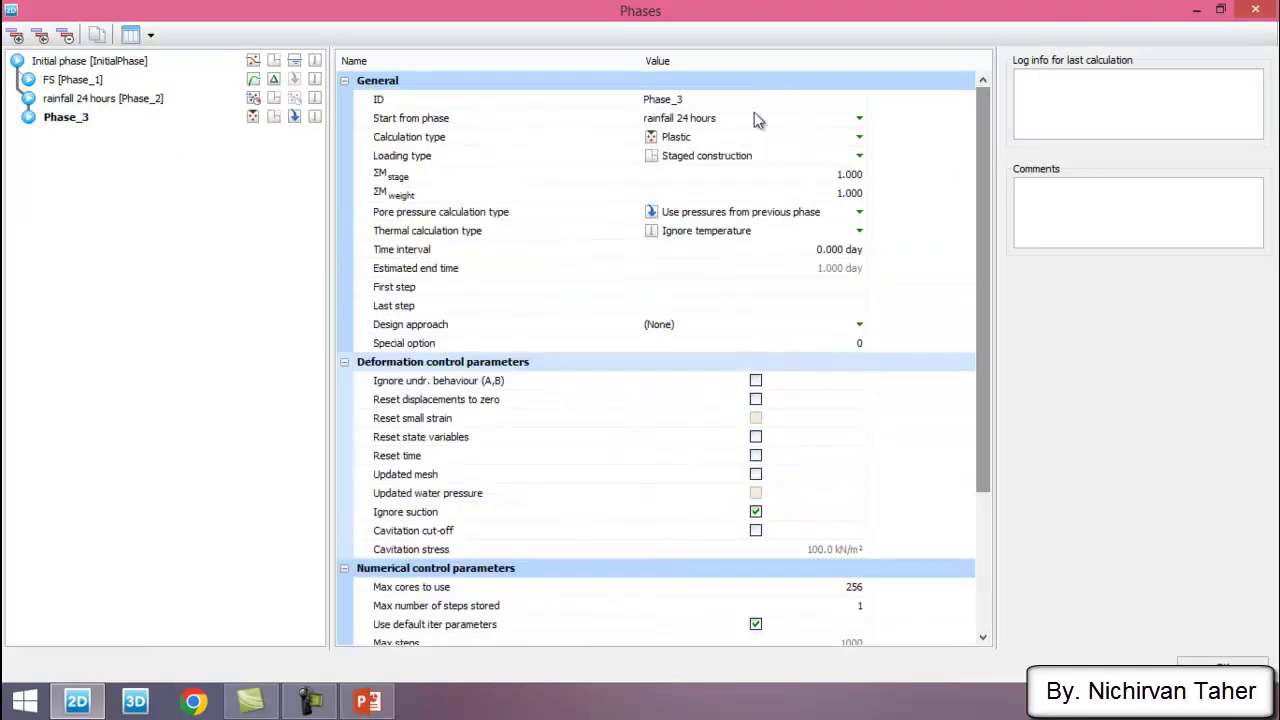
pyautogui.click(724, 98)
pyautogui.write('FS after rainfall')
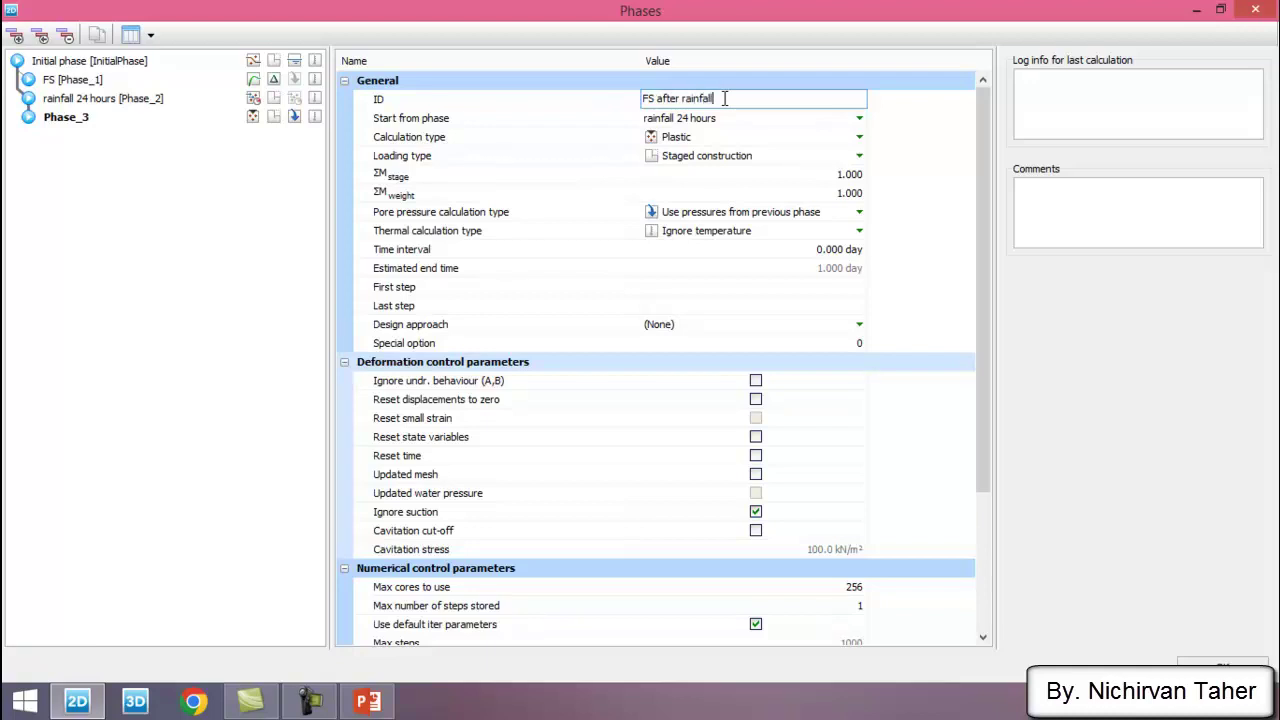
pyautogui.press('Tab')
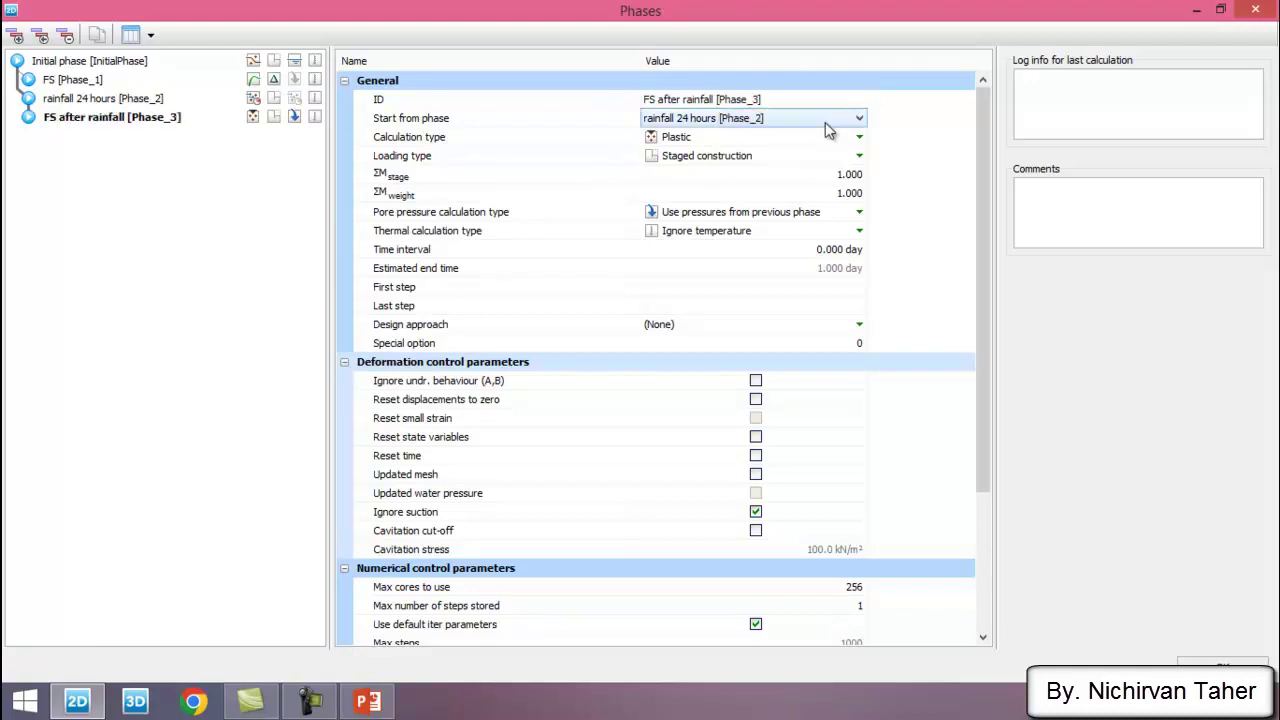
# Set the FS after rainfall phase to Safety, turn off Ignore suction, and accept the phase definitions
pyautogui.click(763, 138)
pyautogui.click(678, 177)
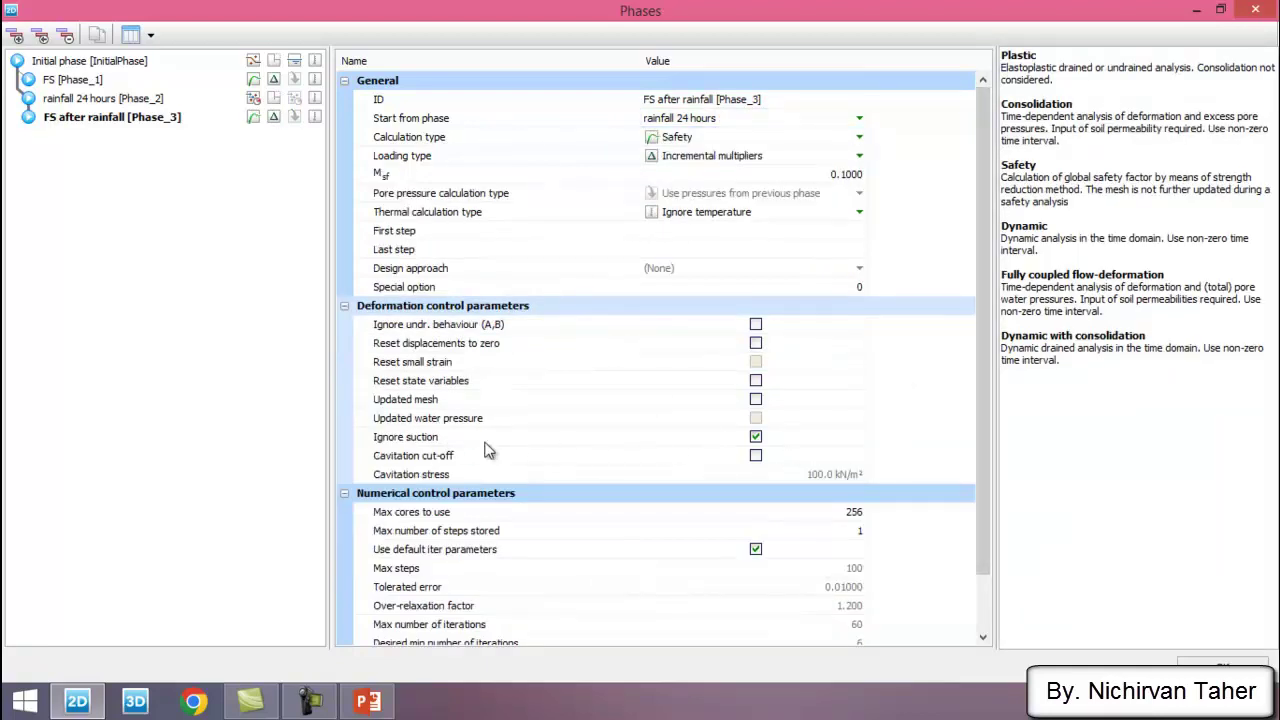
pyautogui.click(755, 438)
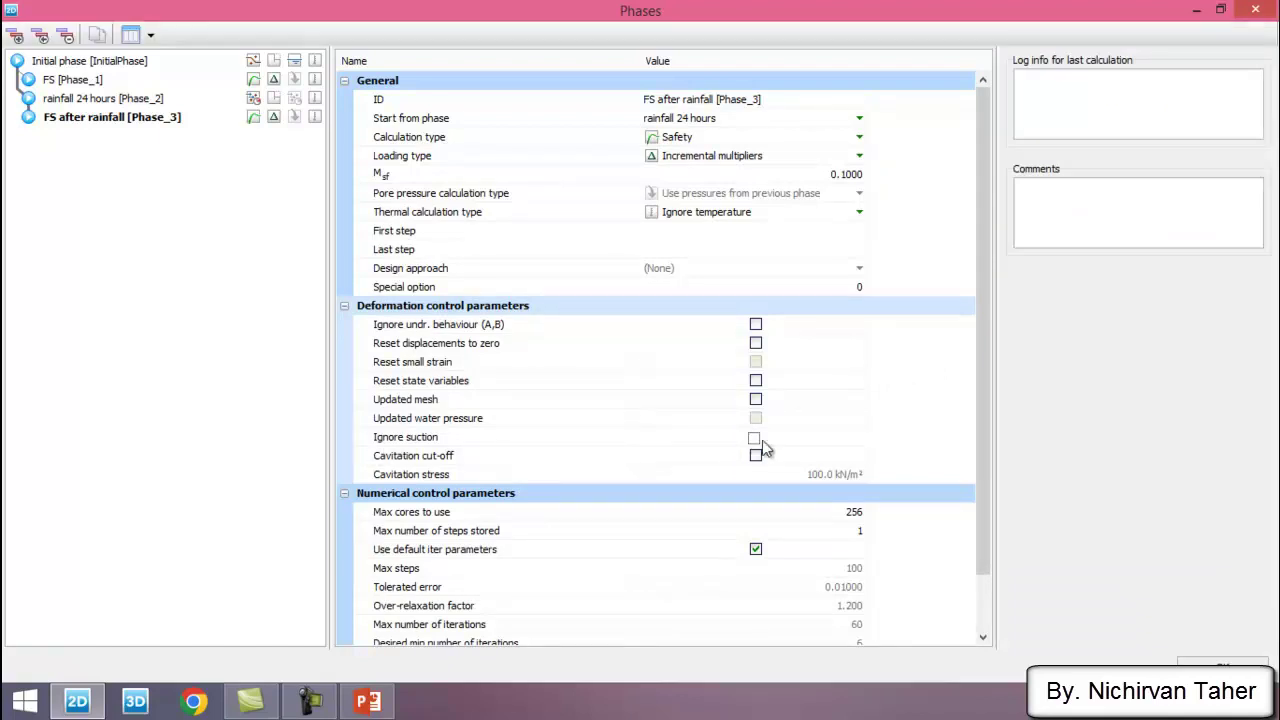
pyautogui.moveTo(984, 404); pyautogui.dragTo(993, 463)
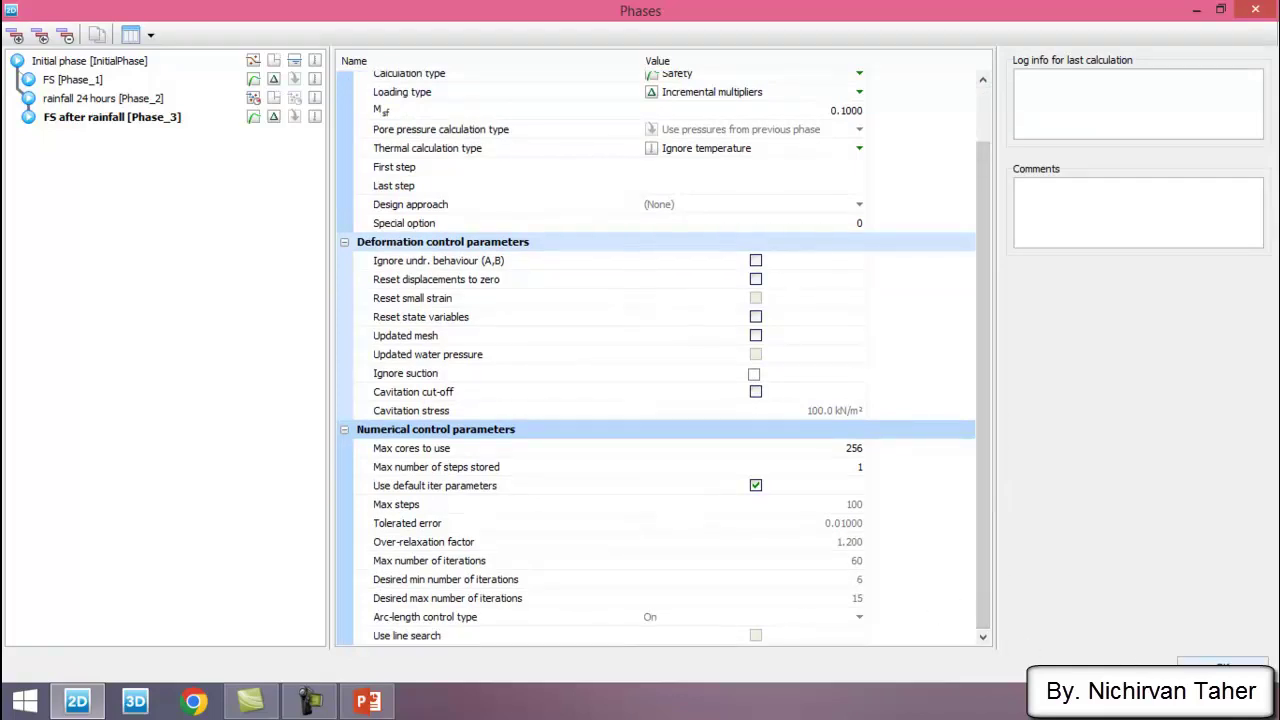
pyautogui.click(1222, 667)
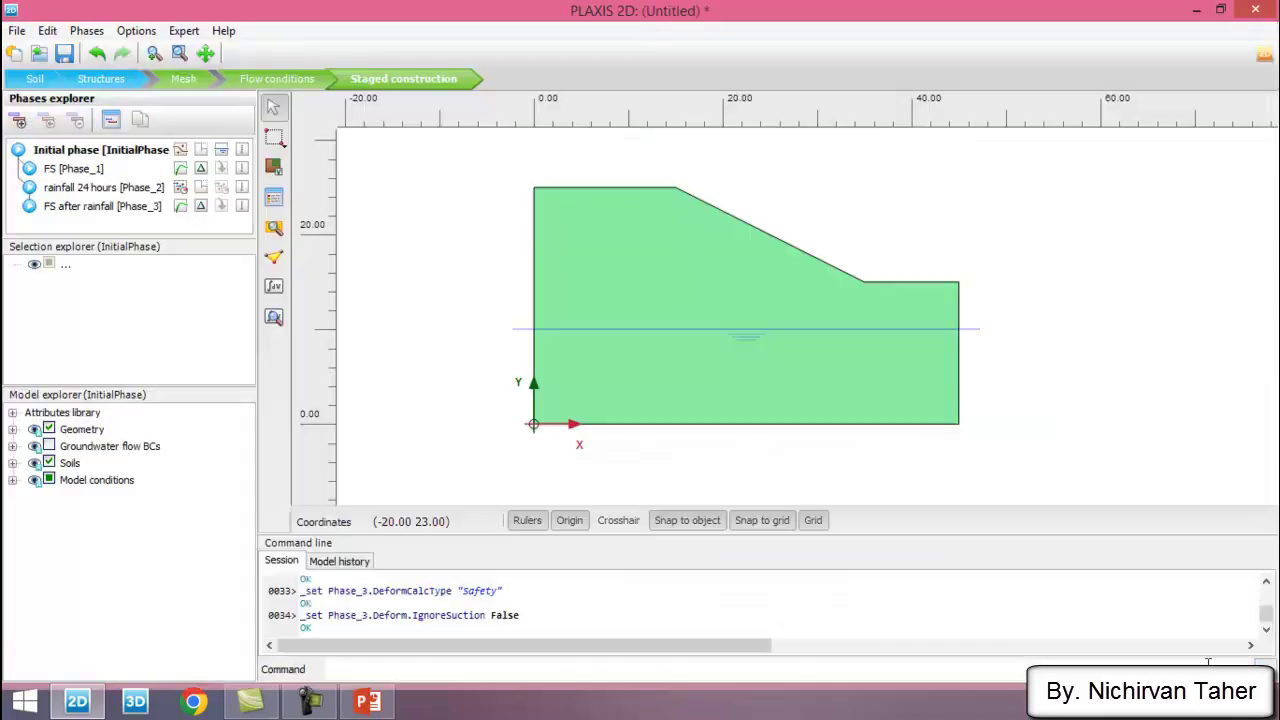
# Review the slope model in the initial phase and the FS phase by switching between them
pyautogui.click(86, 172)
pyautogui.click(86, 153)
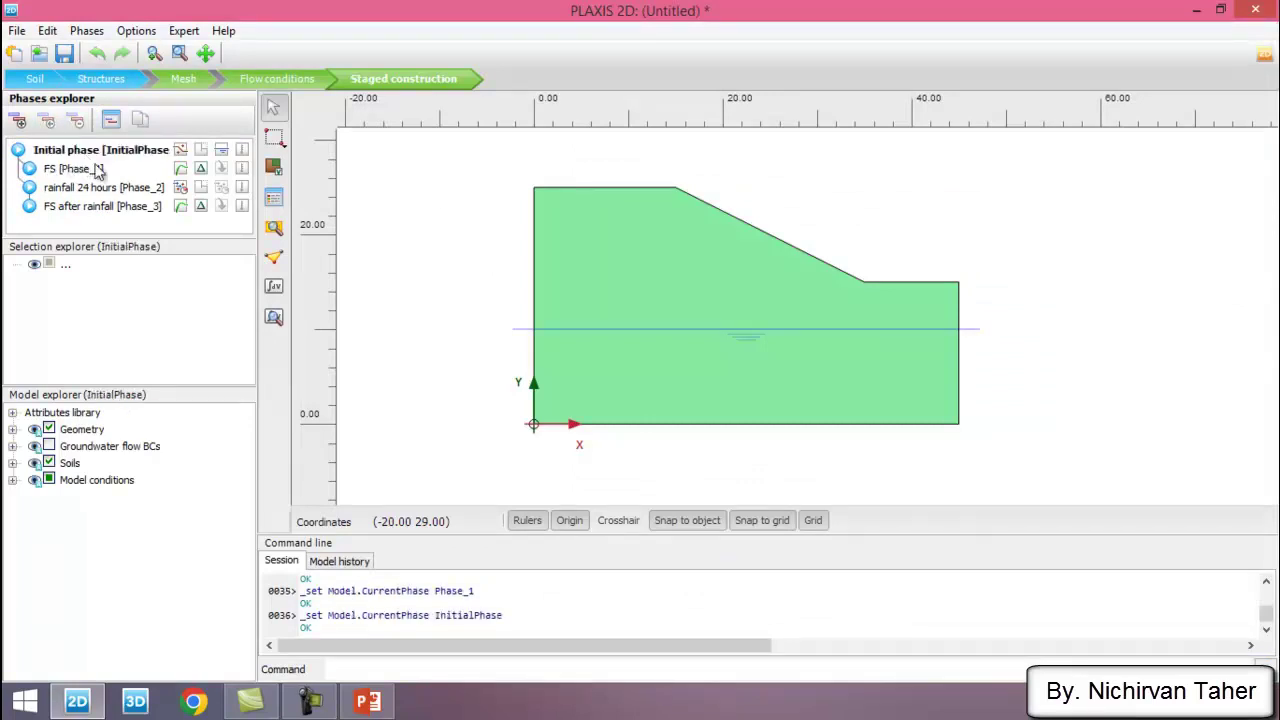
pyautogui.click(88, 174)
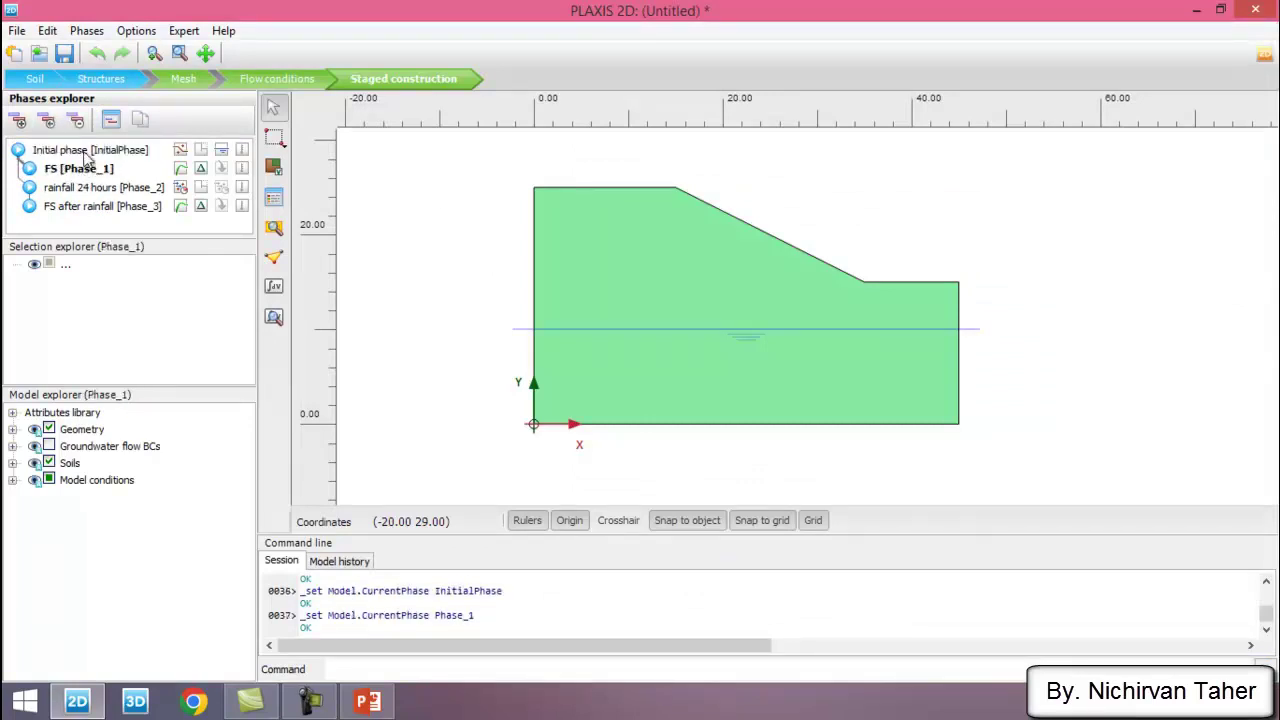
pyautogui.click(88, 155)
pyautogui.click(86, 172)
pyautogui.click(86, 153)
pyautogui.click(96, 172)
# Switch to PowerPoint, consult the groundwater flow boundary conditions slide, and return to PLAXIS 2D
pyautogui.click(368, 700)
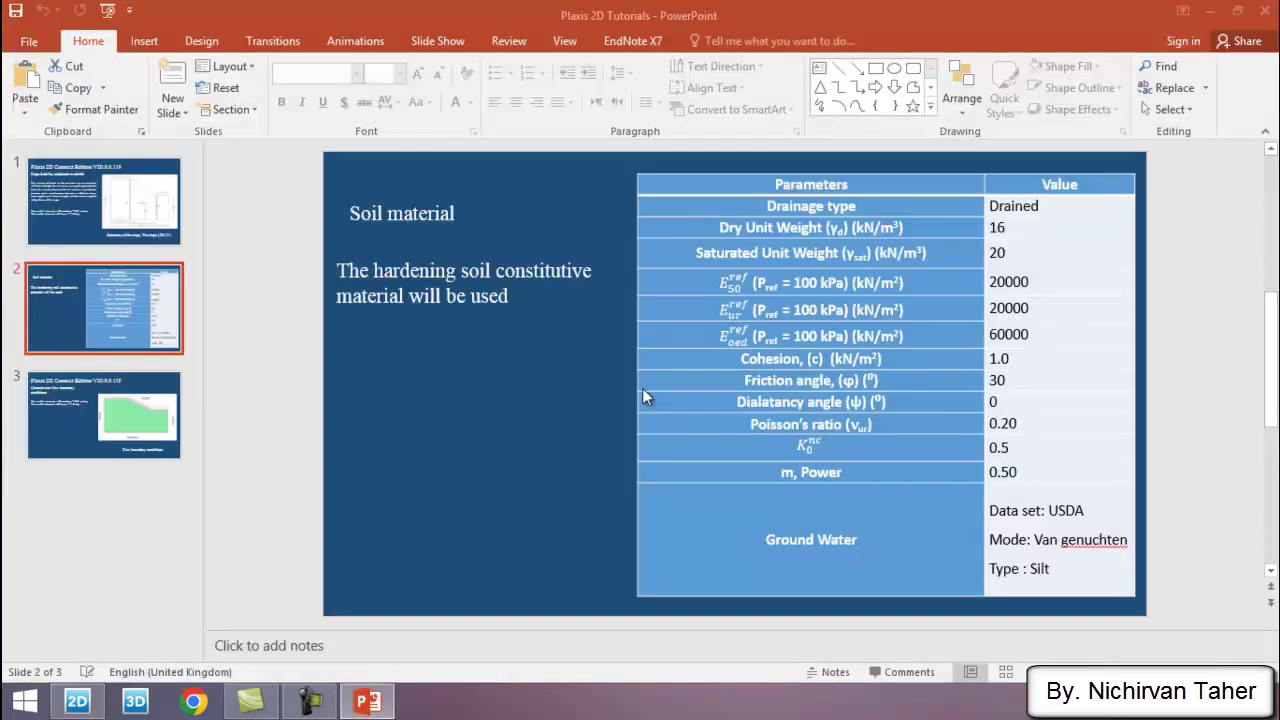
pyautogui.click(112, 418)
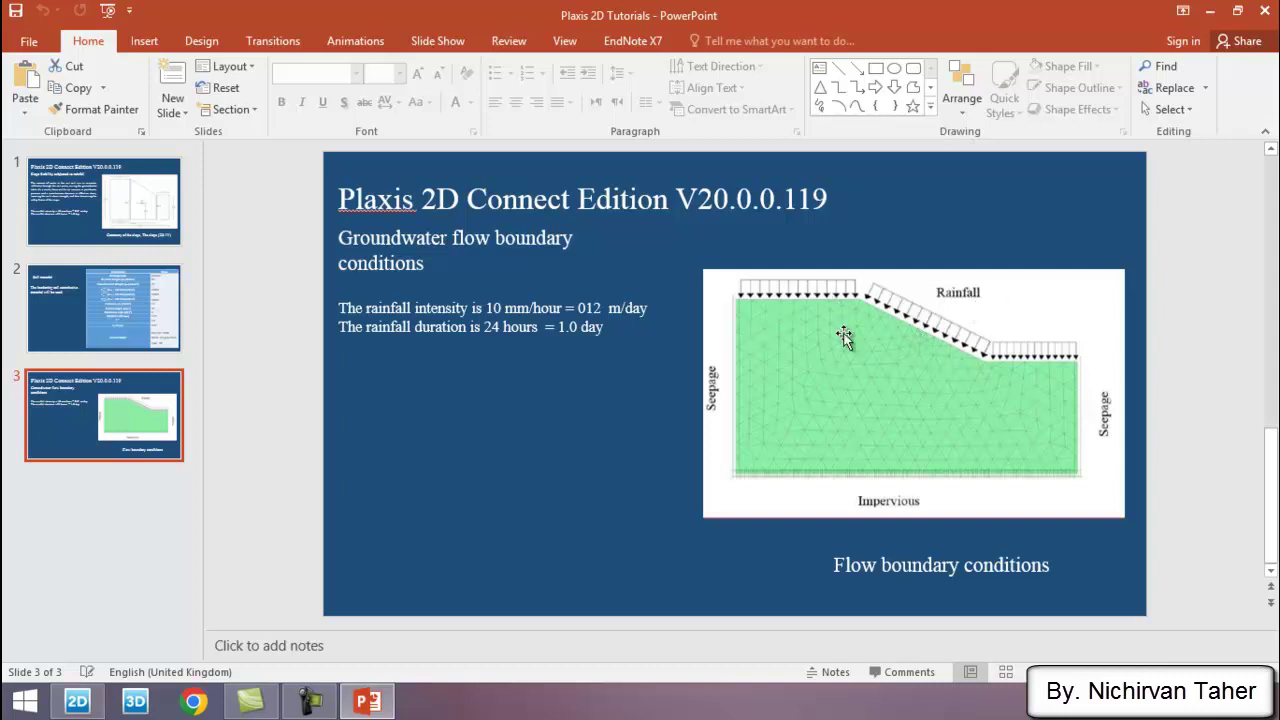
pyautogui.click(77, 701)
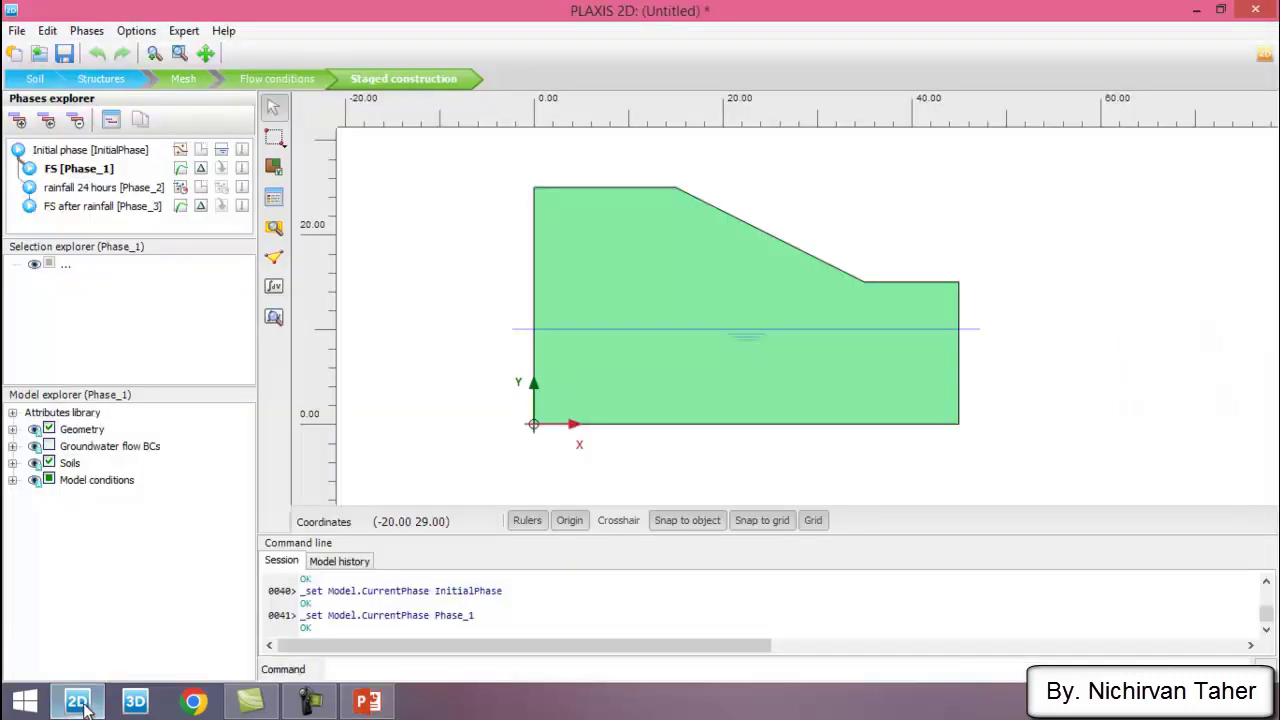
# Activate the groundwater flow boundary conditions in the rainfall 24 hours phase and set the model's bottom boundary to Closed
pyautogui.click(95, 192)
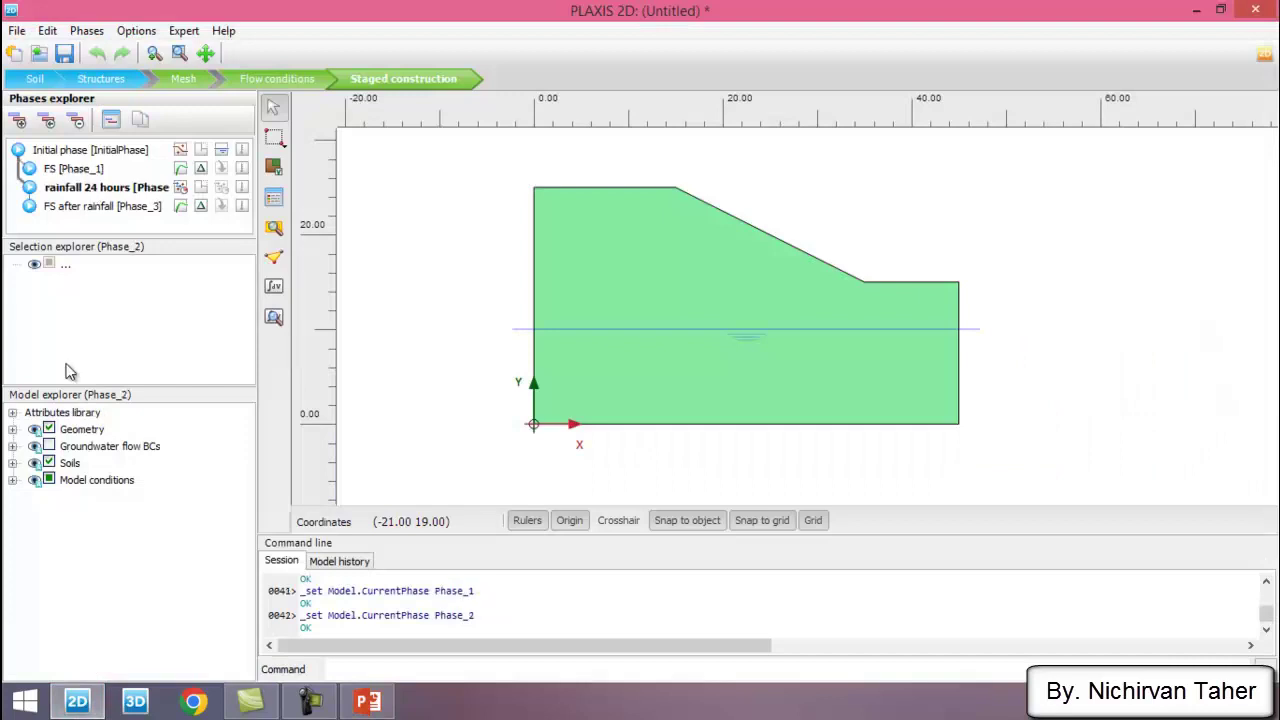
pyautogui.click(49, 446)
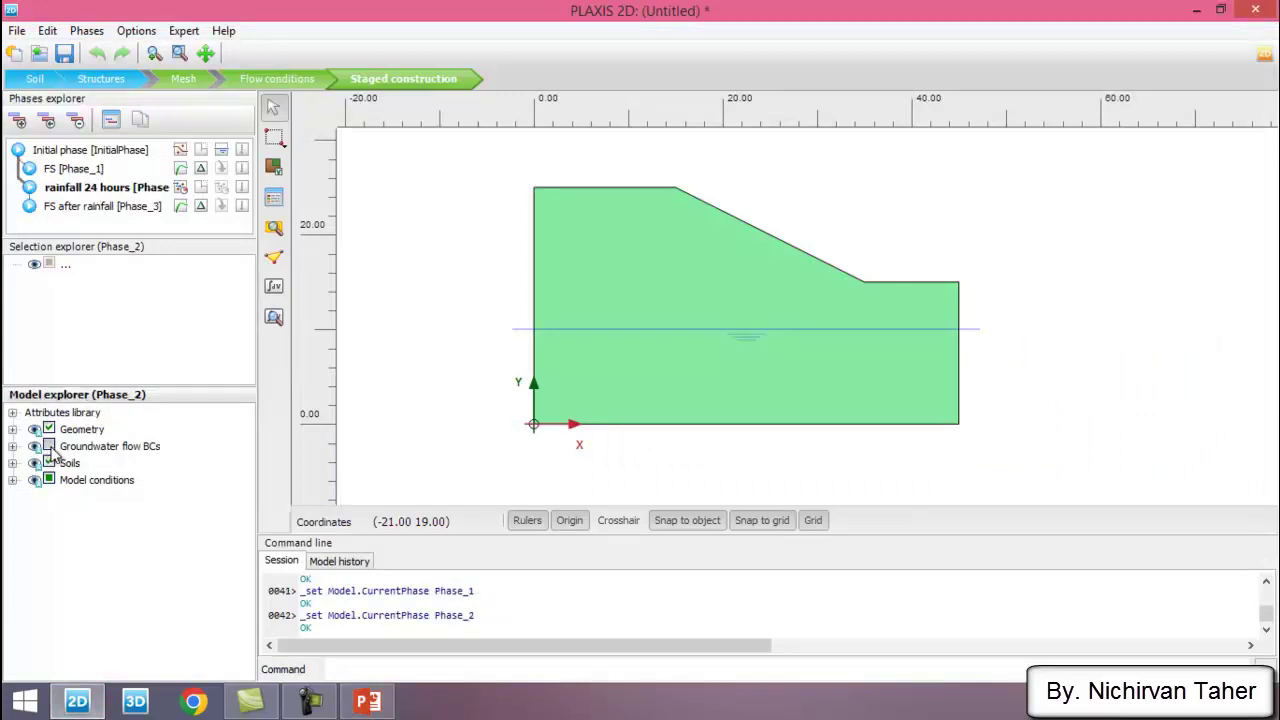
pyautogui.click(675, 426)
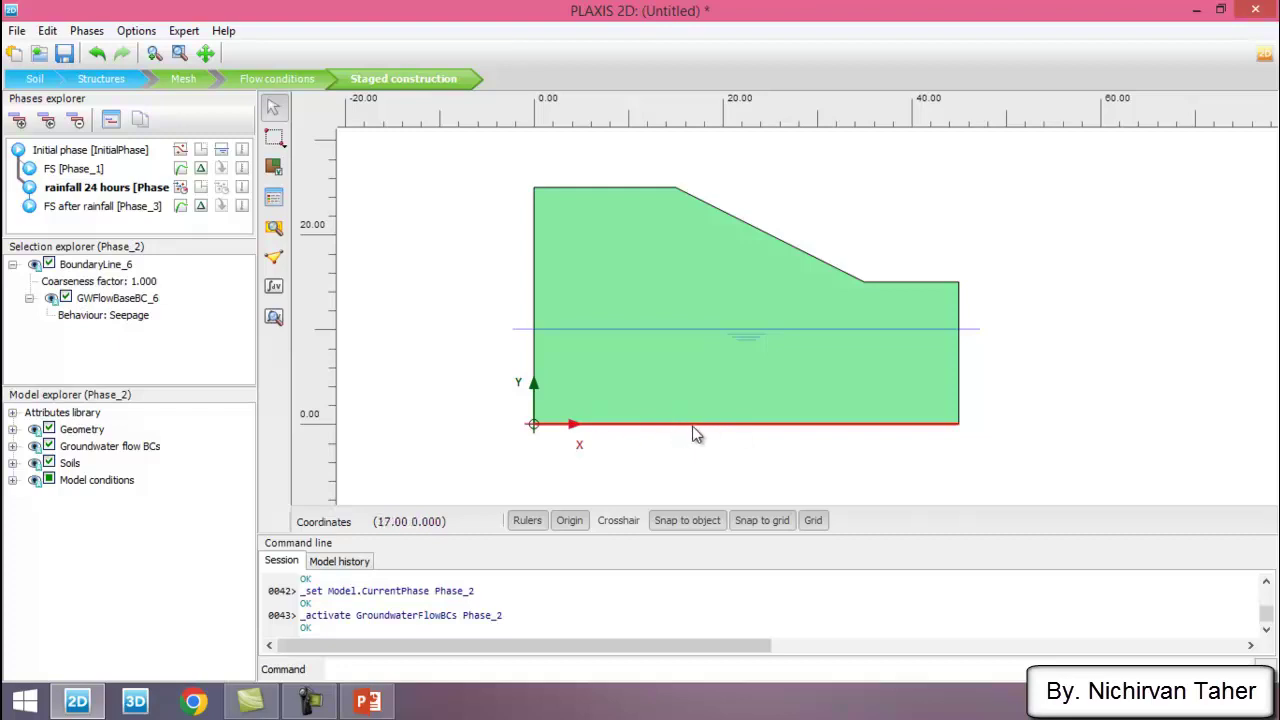
pyautogui.click(160, 316)
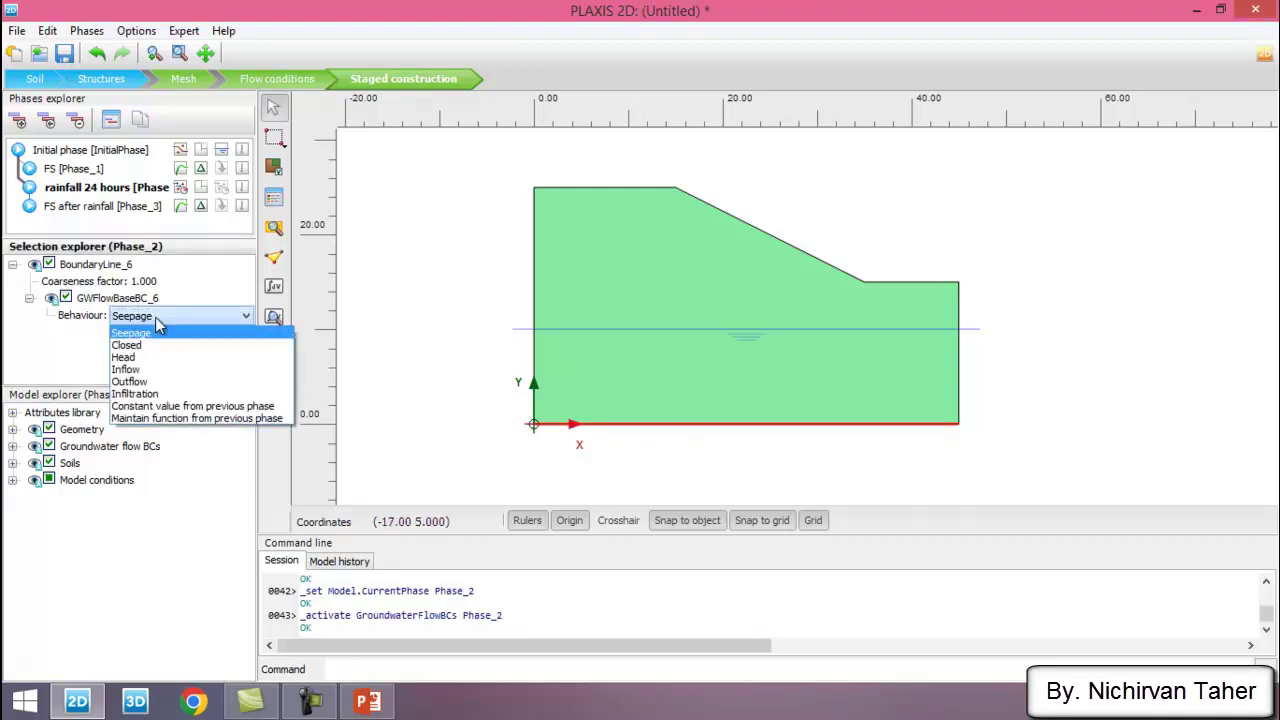
pyautogui.click(147, 344)
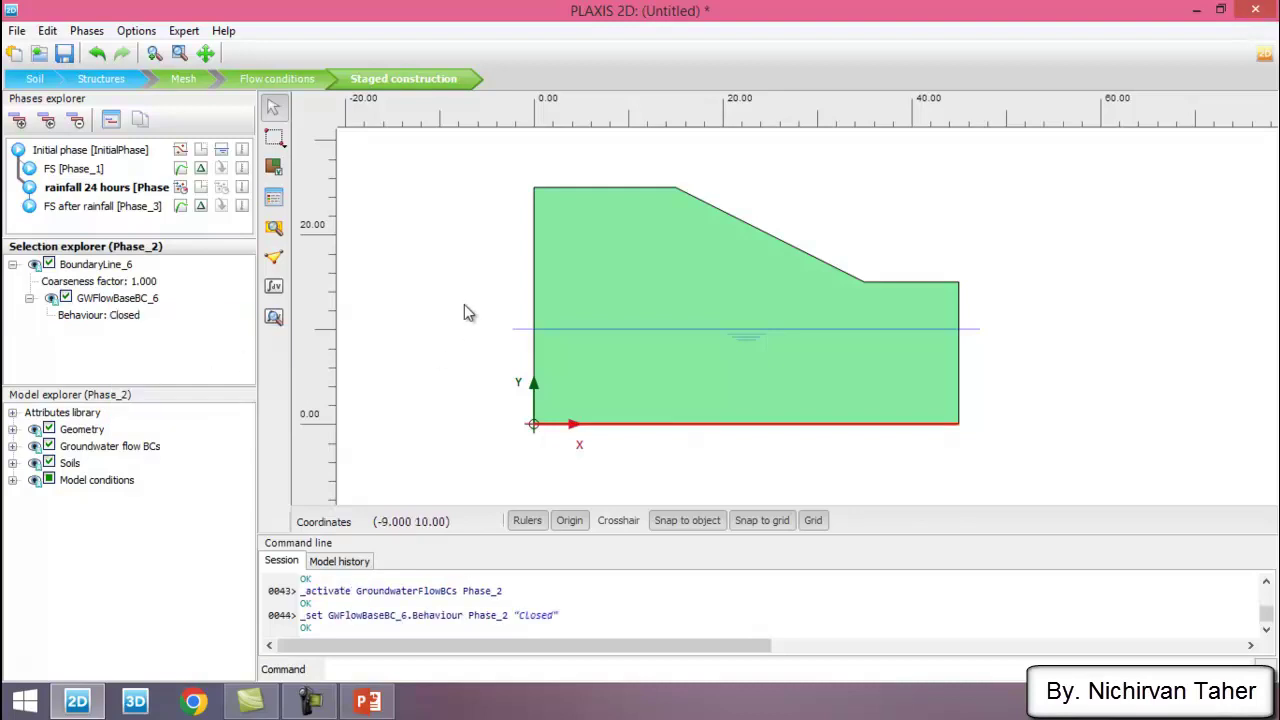
# Select both vertical side boundaries of the slope model to check their groundwater flow behaviour
pyautogui.click(533, 284)
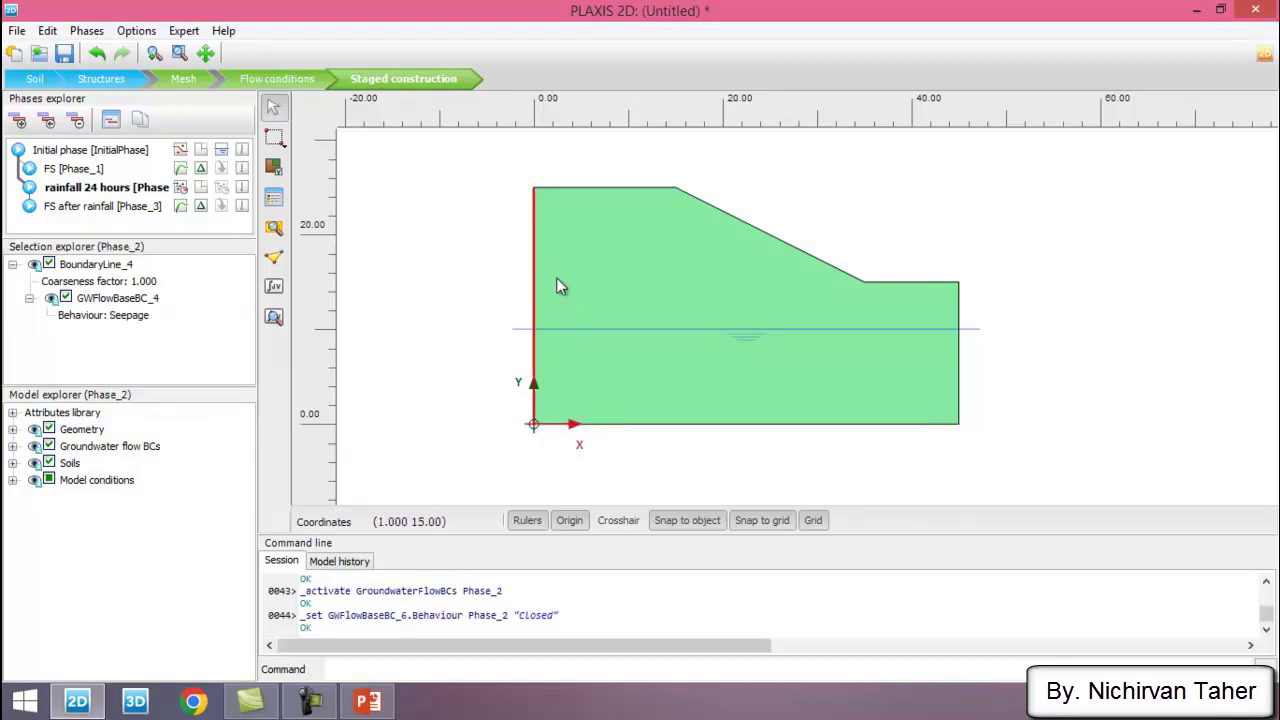
pyautogui.keyDown('ctrl'); pyautogui.click(958, 318); pyautogui.keyUp('ctrl')
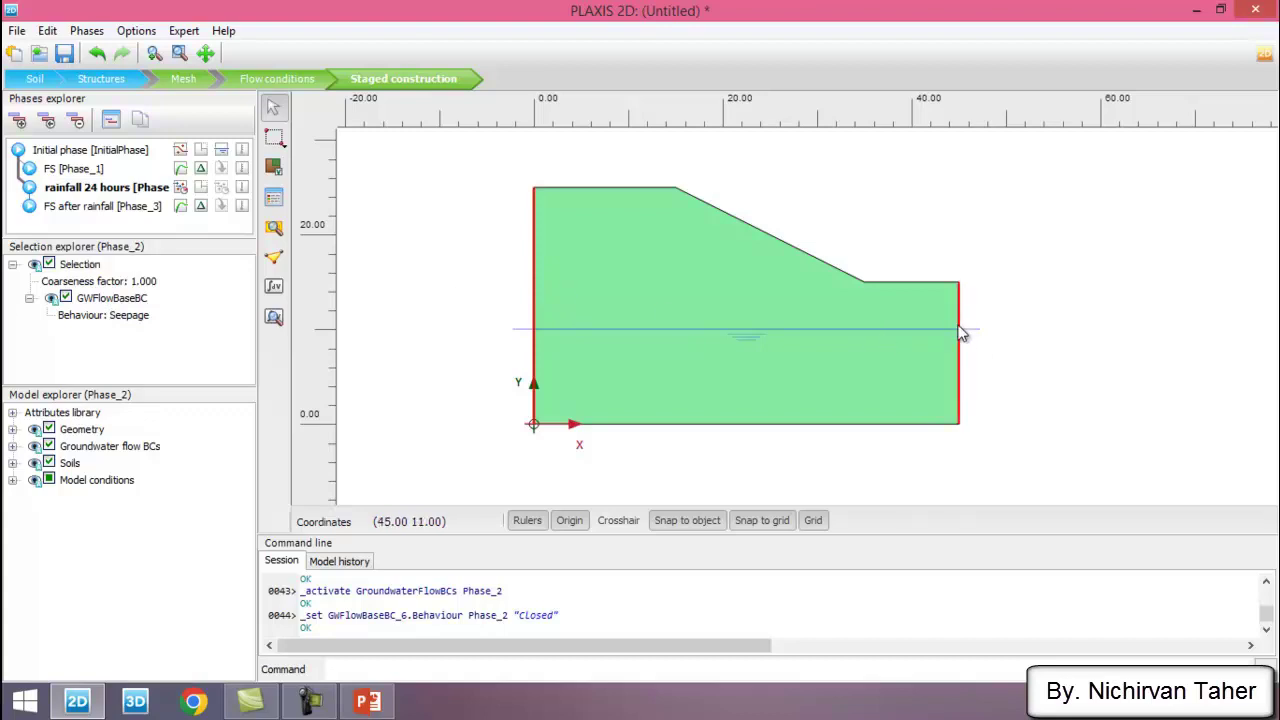
# Set the groundwater flow behaviour of the crest, slope face and toe surface boundaries to Infiltration in the rainfall 24 hours phase
pyautogui.click(612, 189)
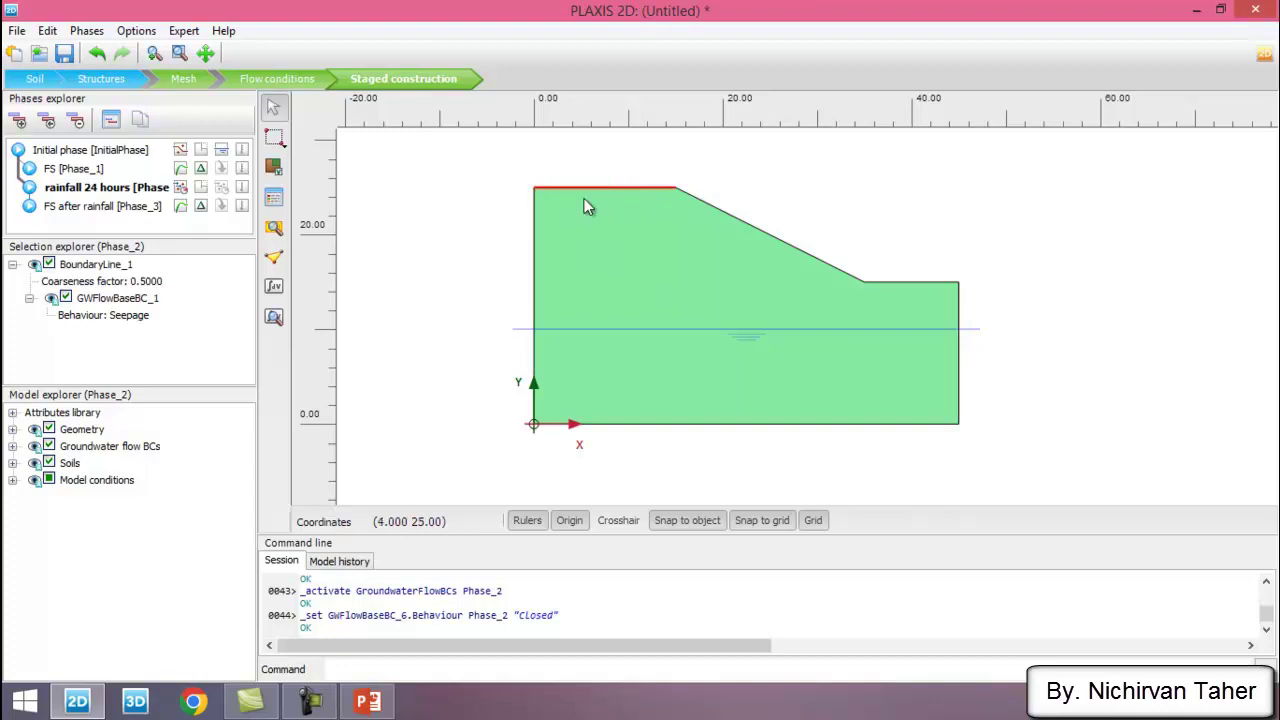
pyautogui.keyDown('ctrl'); pyautogui.click(700, 203); pyautogui.keyUp('ctrl')
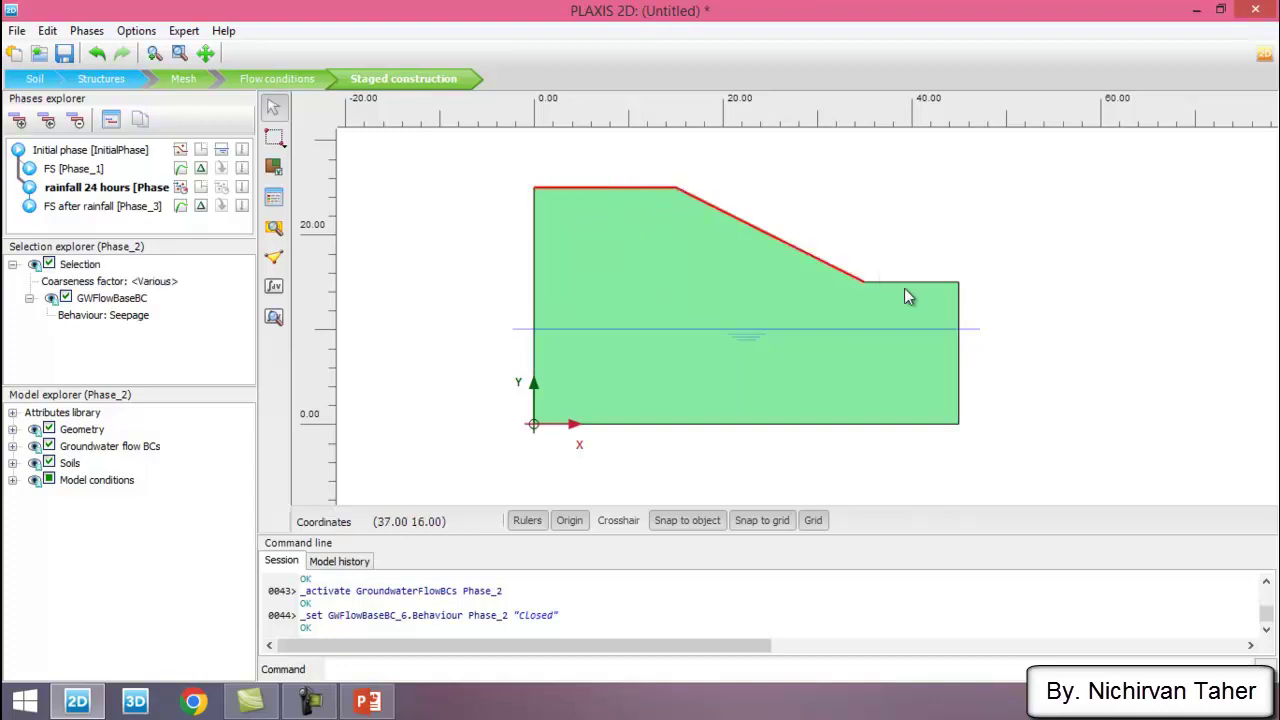
pyautogui.keyDown('ctrl'); pyautogui.click(924, 284); pyautogui.keyUp('ctrl')
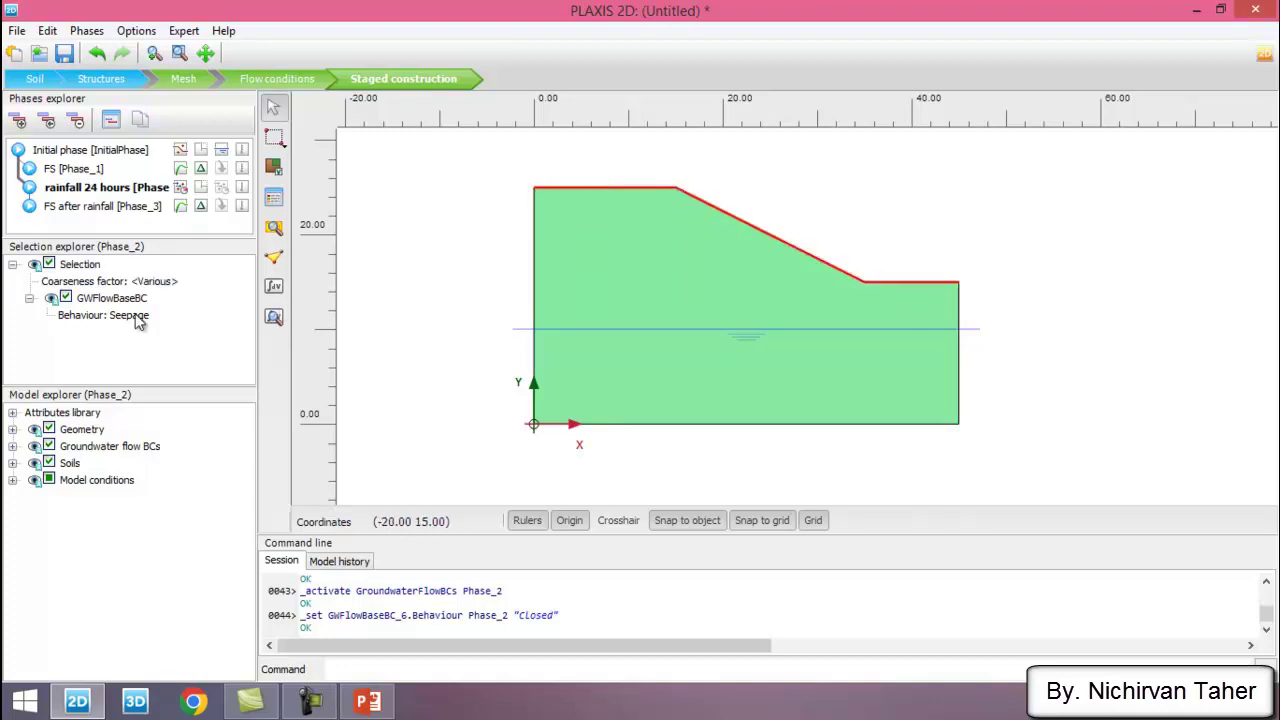
pyautogui.click(135, 315)
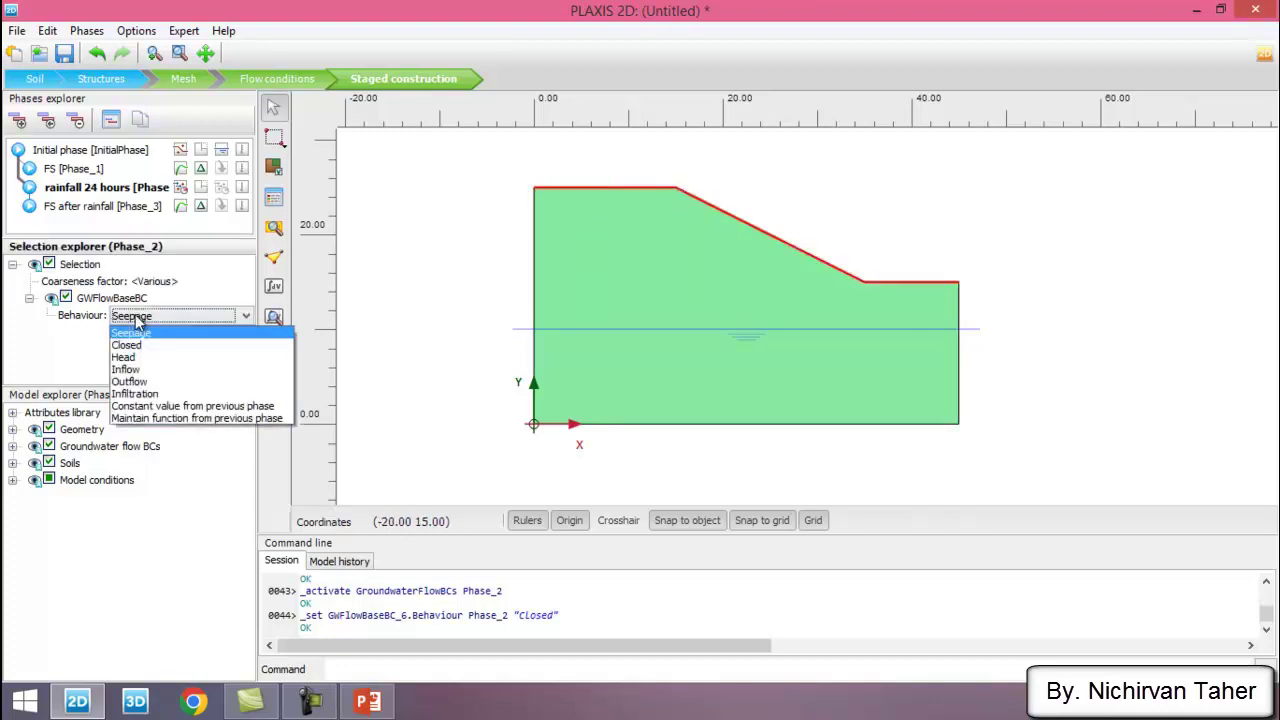
pyautogui.click(157, 397)
pyautogui.scroll(-1, 246, 330)
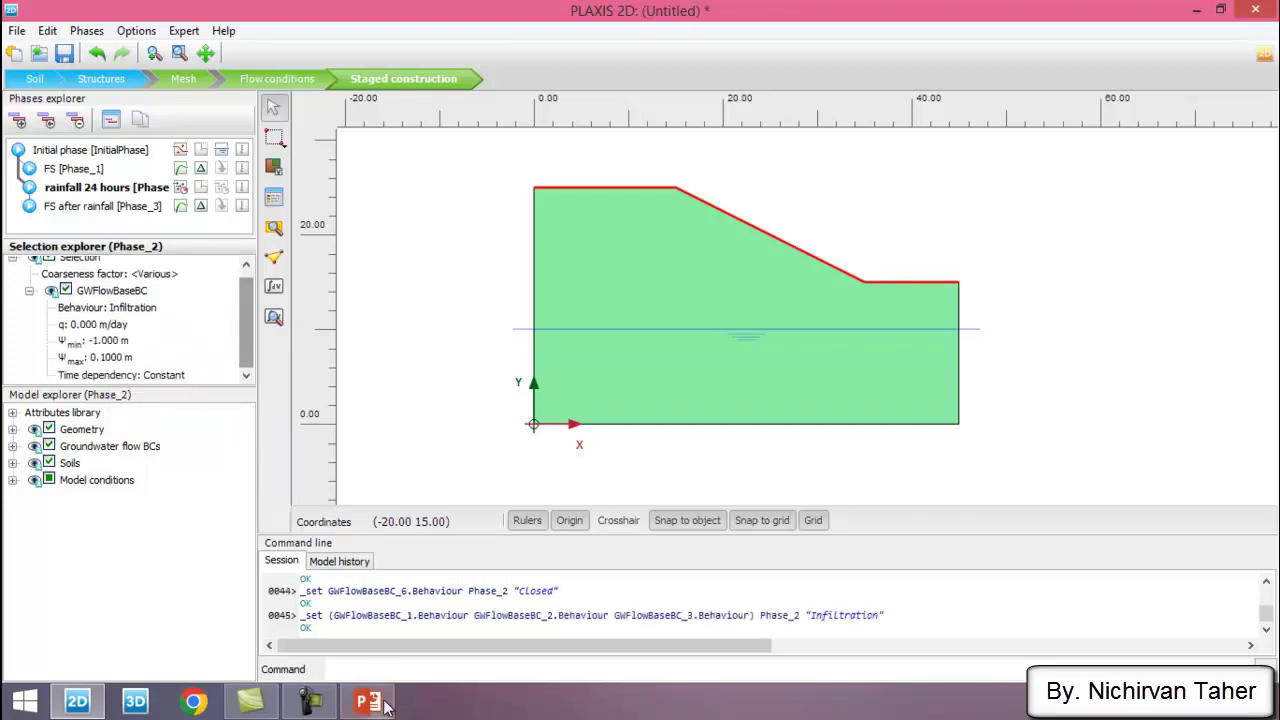
# Switch to PowerPoint, consult the rainfall intensity and duration on the flow boundary conditions slide, and return to PLAXIS 2D
pyautogui.click(386, 704)
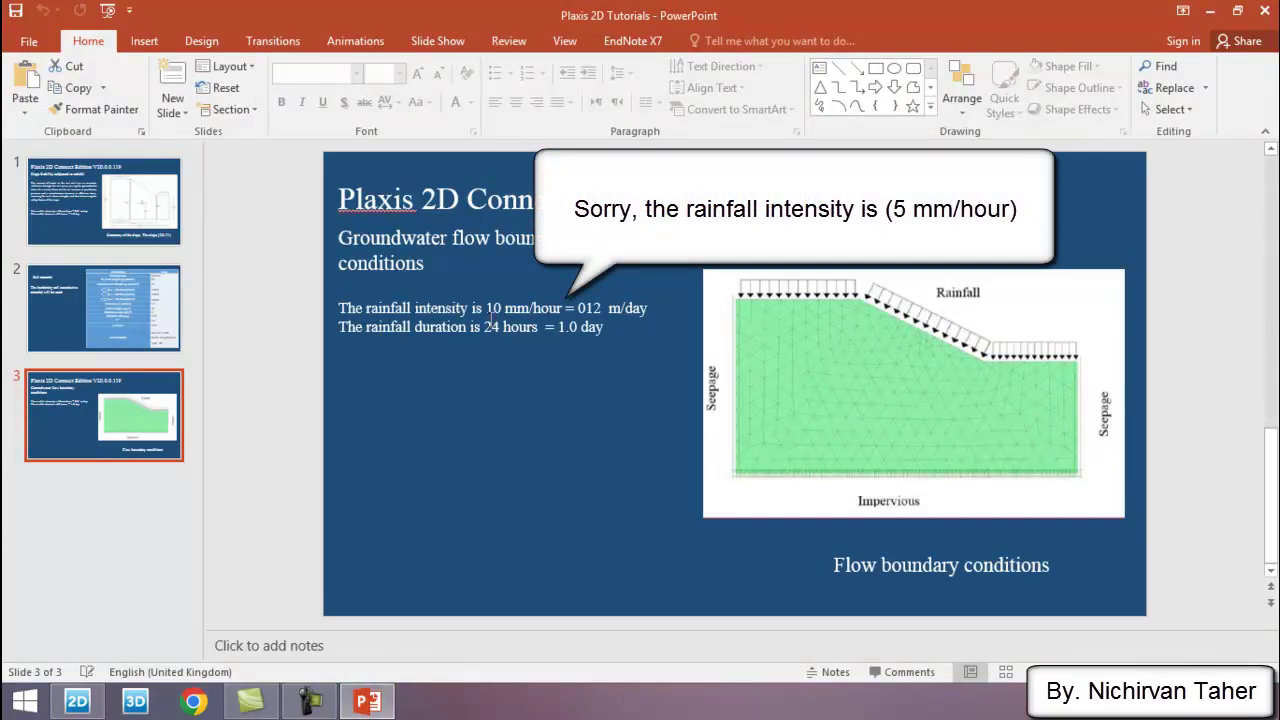
pyautogui.click(604, 346)
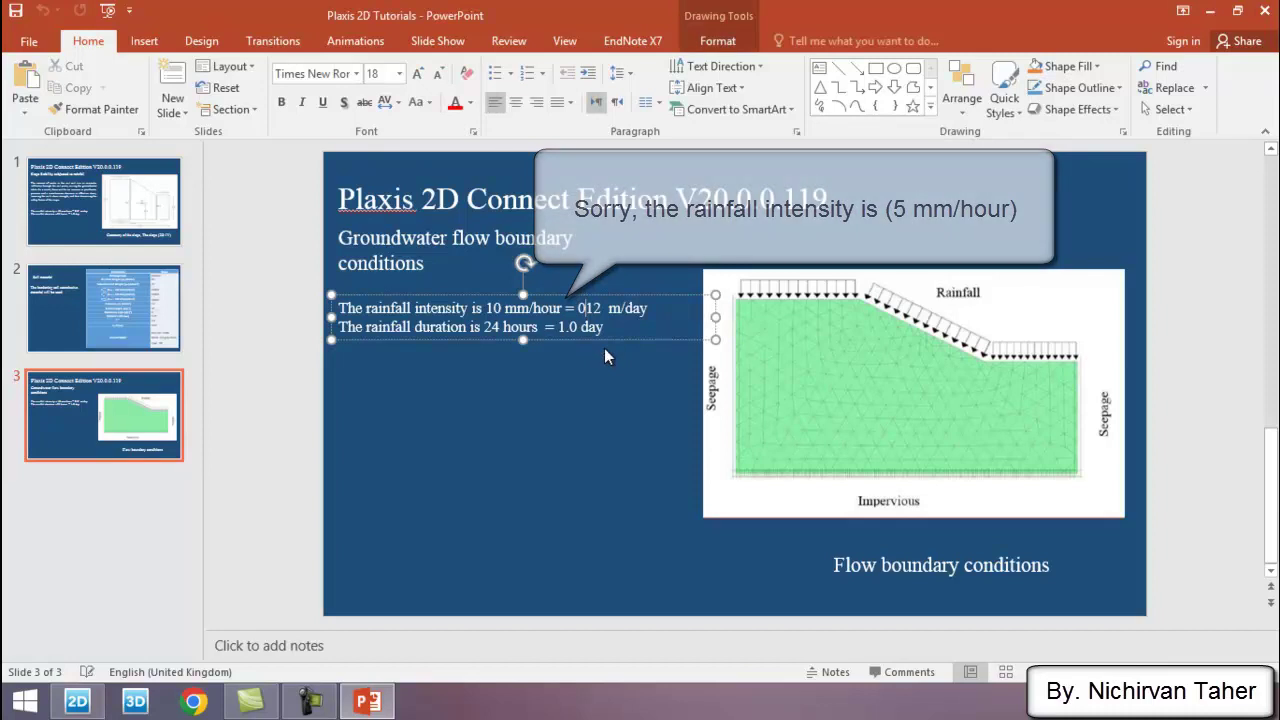
pyautogui.click(596, 404)
pyautogui.click(96, 704)
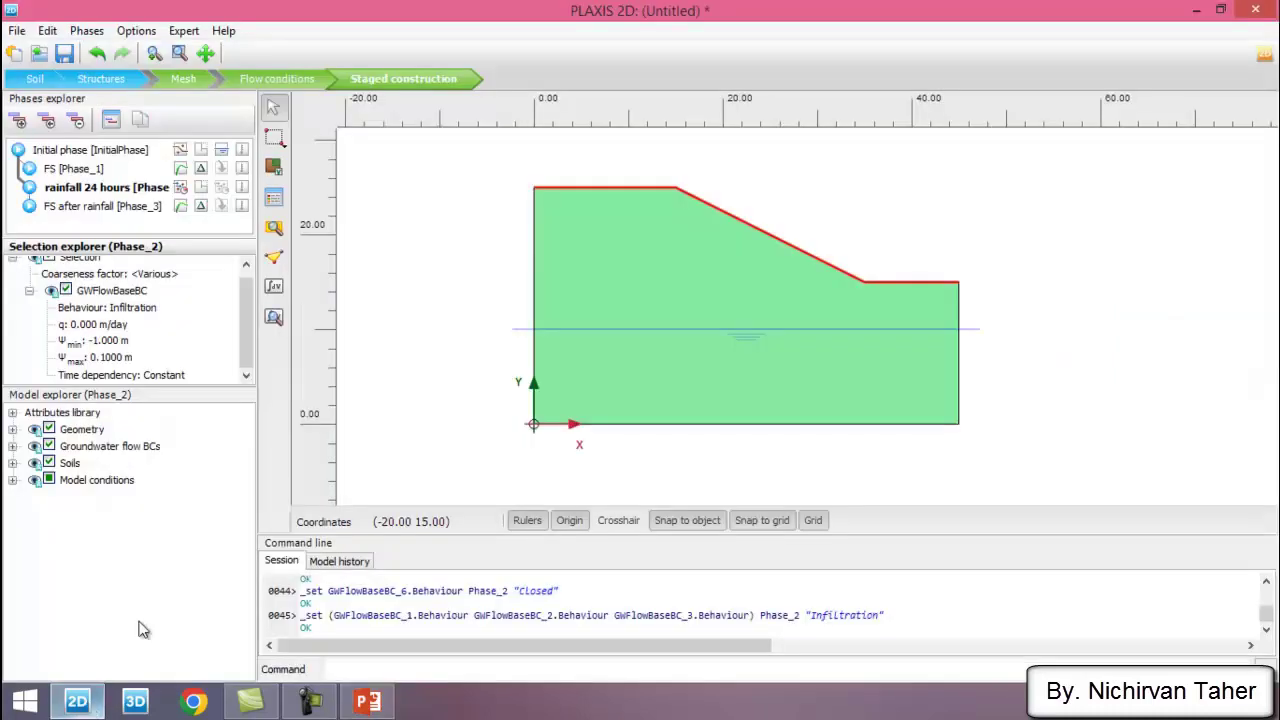
# Set the infiltration discharge q of the three upper surface boundaries to 0.12 m/day and deselect them
pyautogui.click(100, 325)
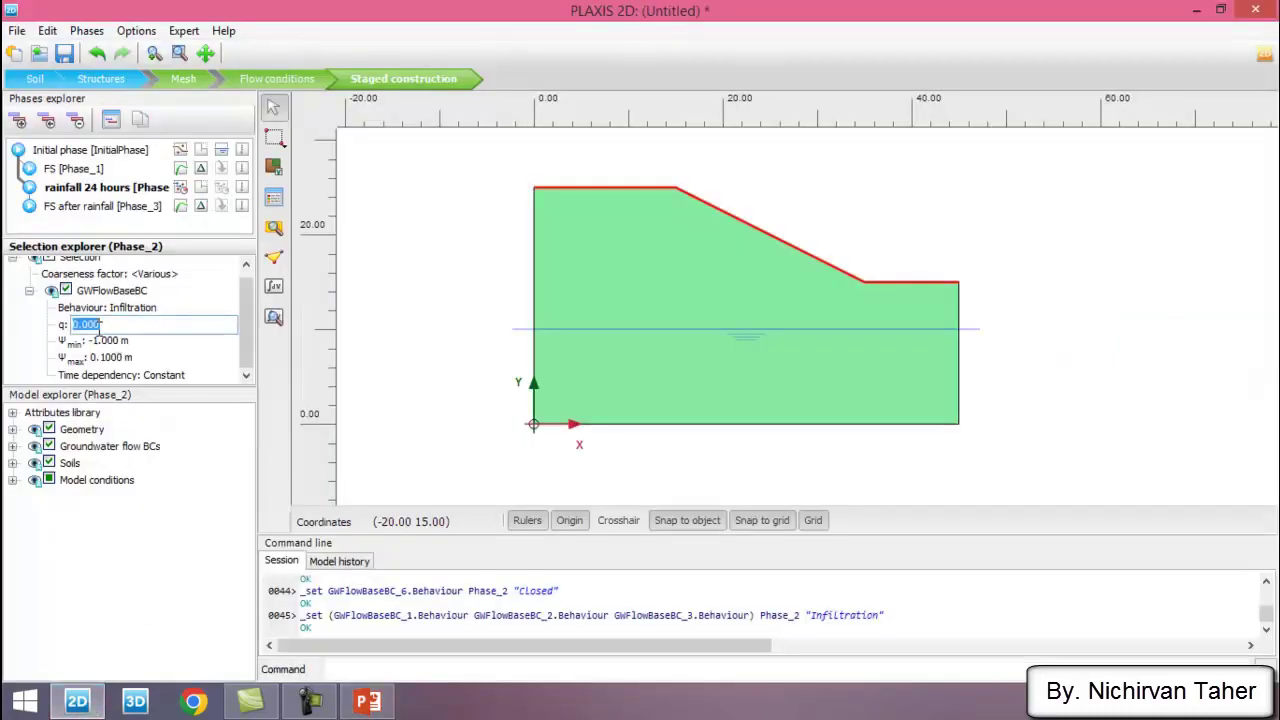
pyautogui.write('0.12')
pyautogui.press('Tab')
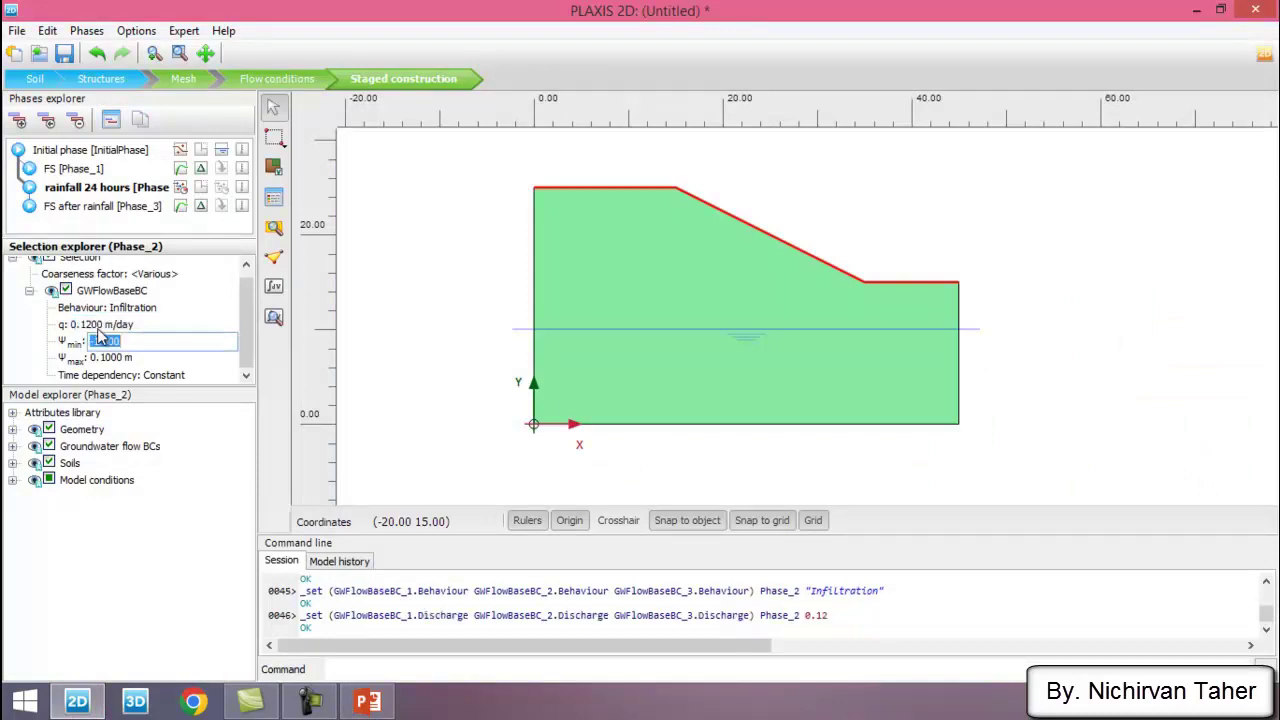
pyautogui.click(432, 208)
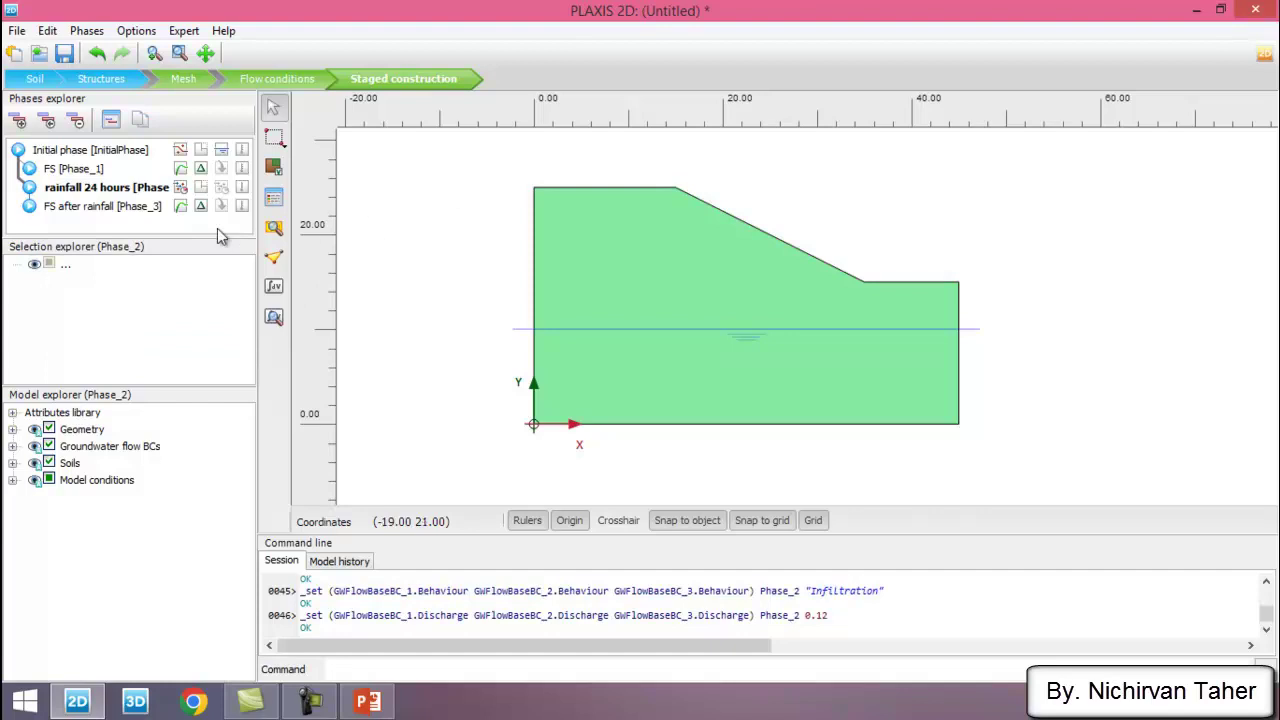
# Activate the FS after rainfall phase, select the slope crest node at (15.00, 25.00) as a curve point, and update the model
pyautogui.click(104, 206)
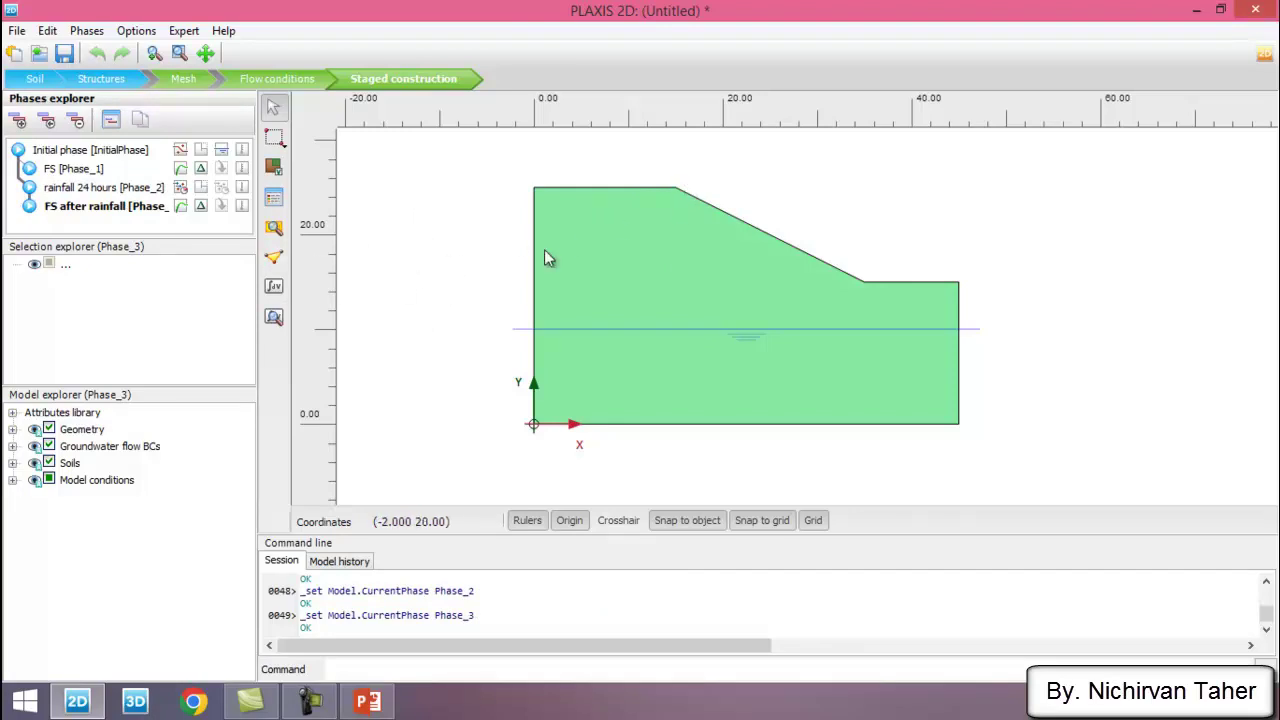
pyautogui.click(277, 262)
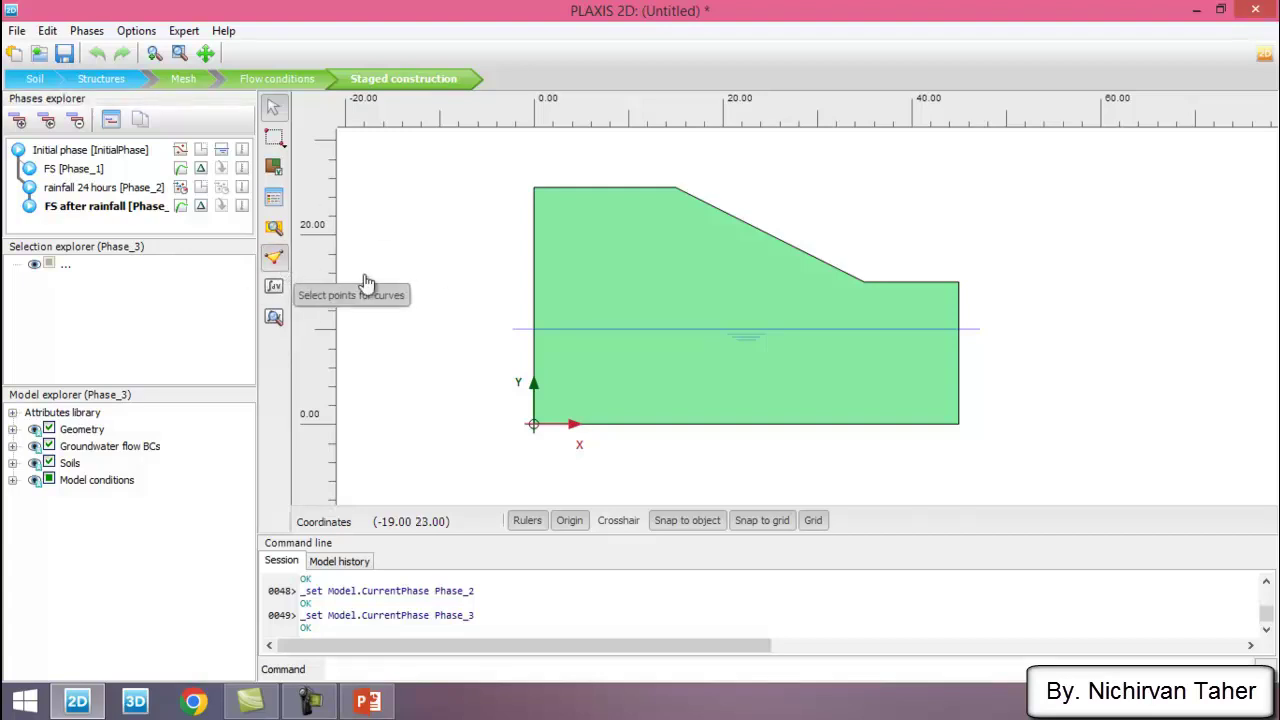
pyautogui.click(275, 260)
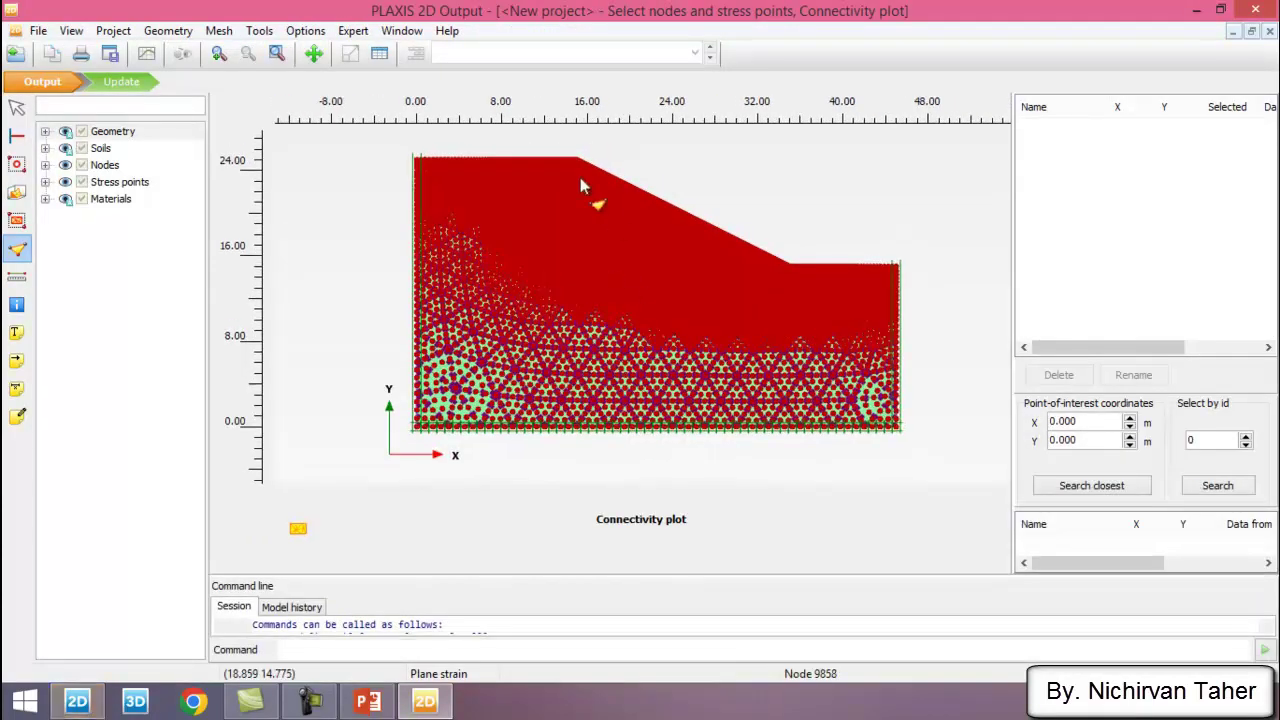
pyautogui.scroll(2, 570, 145)
pyautogui.scroll(3, 572, 148)
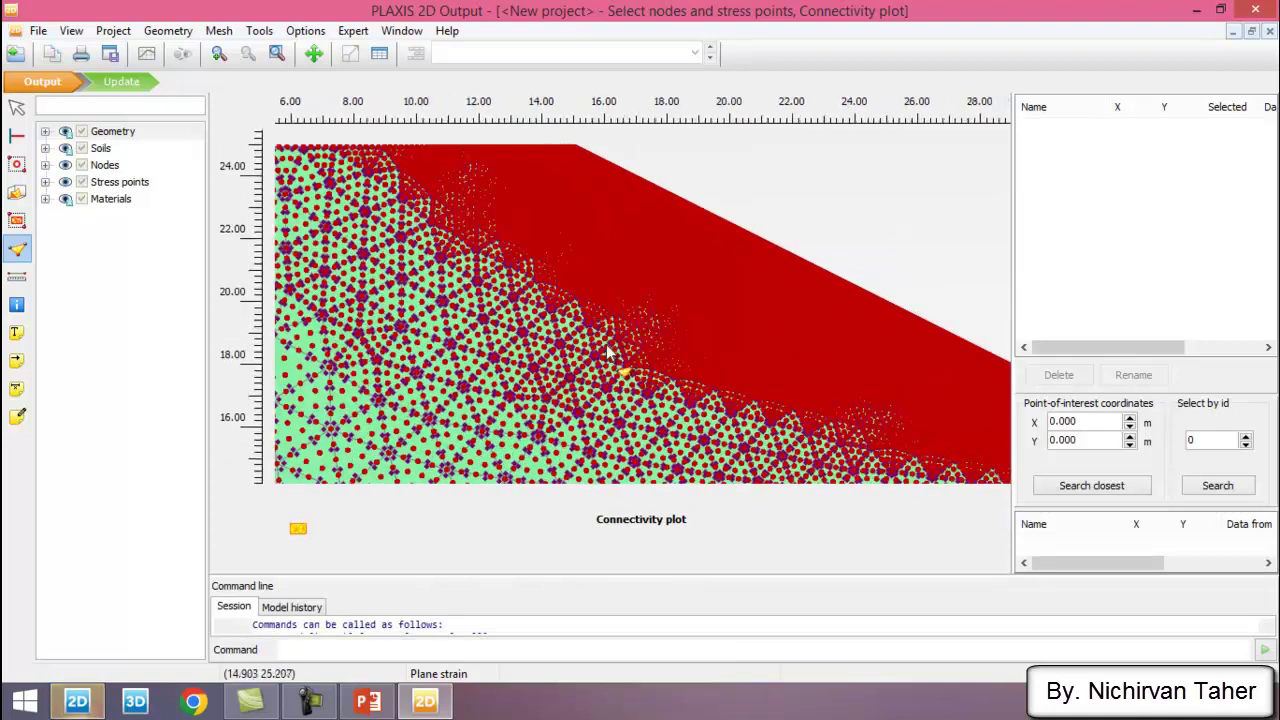
pyautogui.scroll(5, 567, 184)
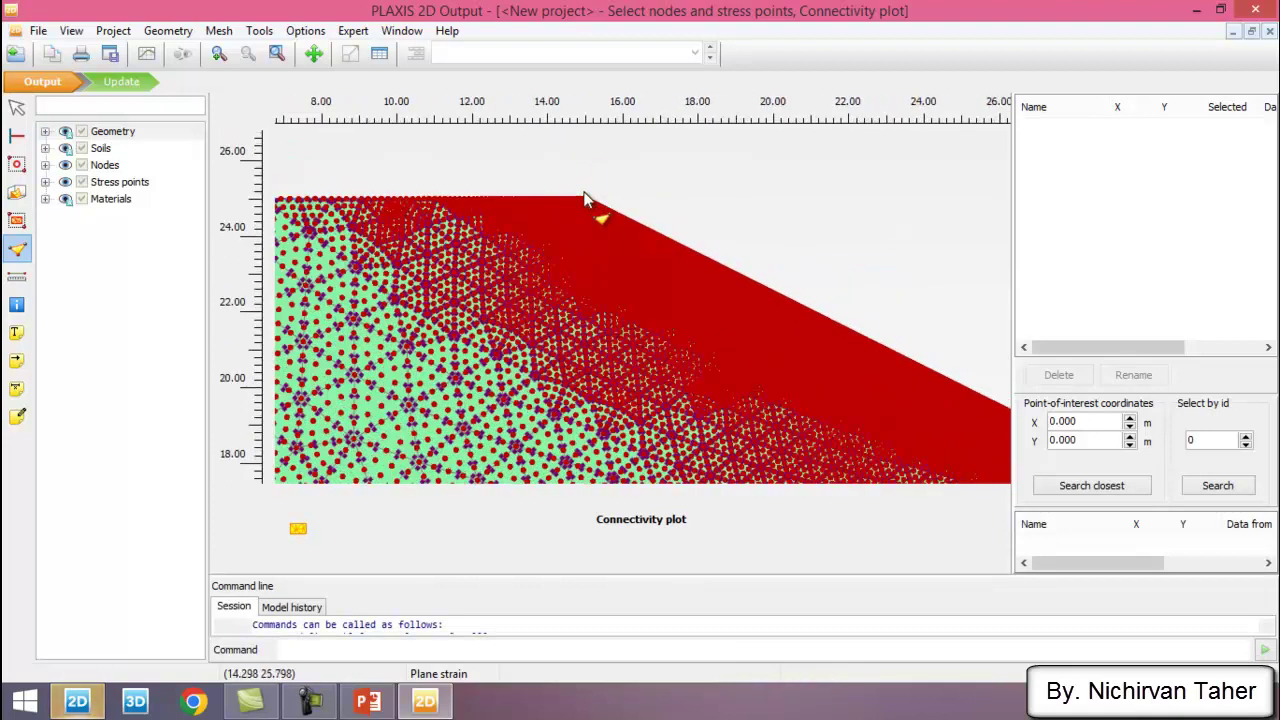
pyautogui.scroll(2, 585, 163)
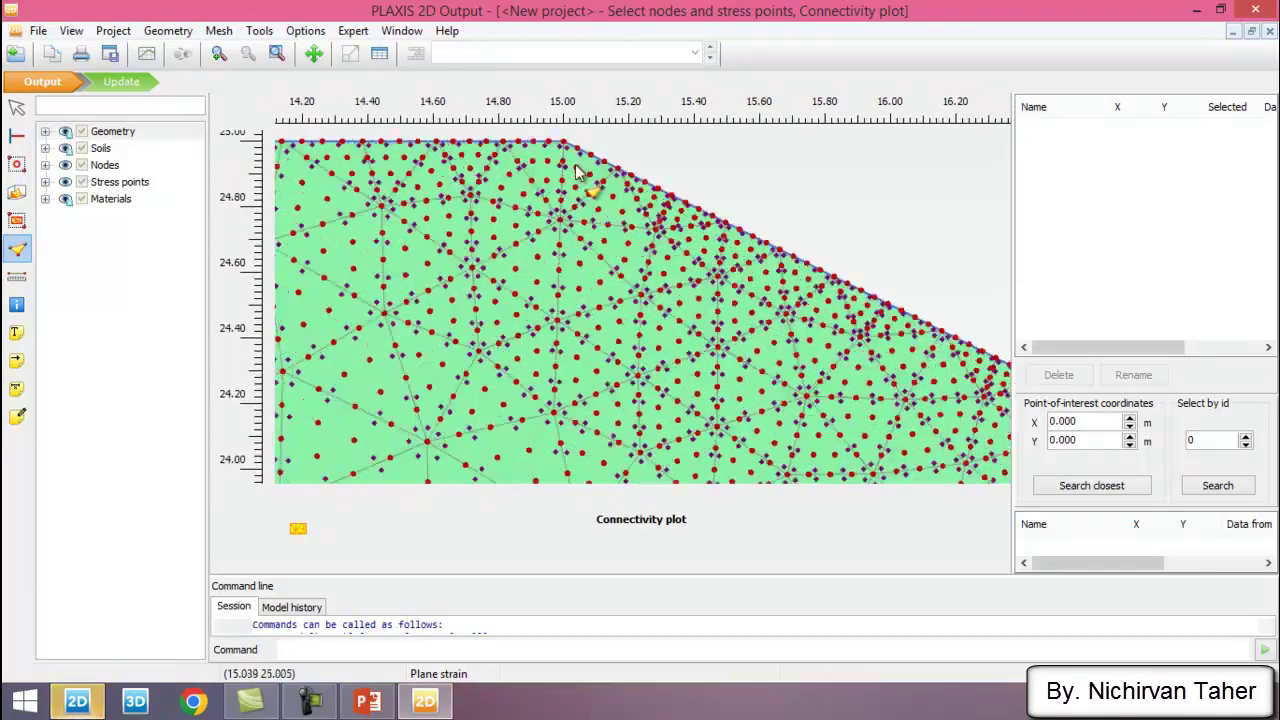
pyautogui.click(570, 183)
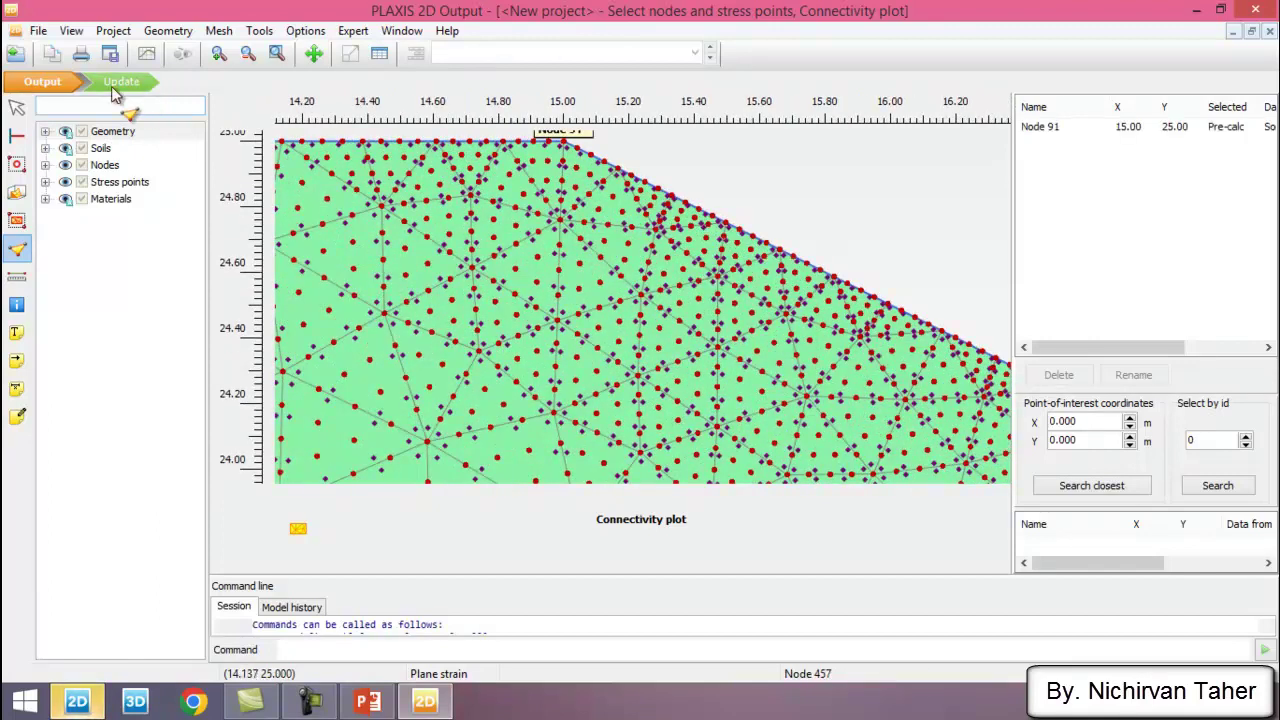
pyautogui.click(121, 81)
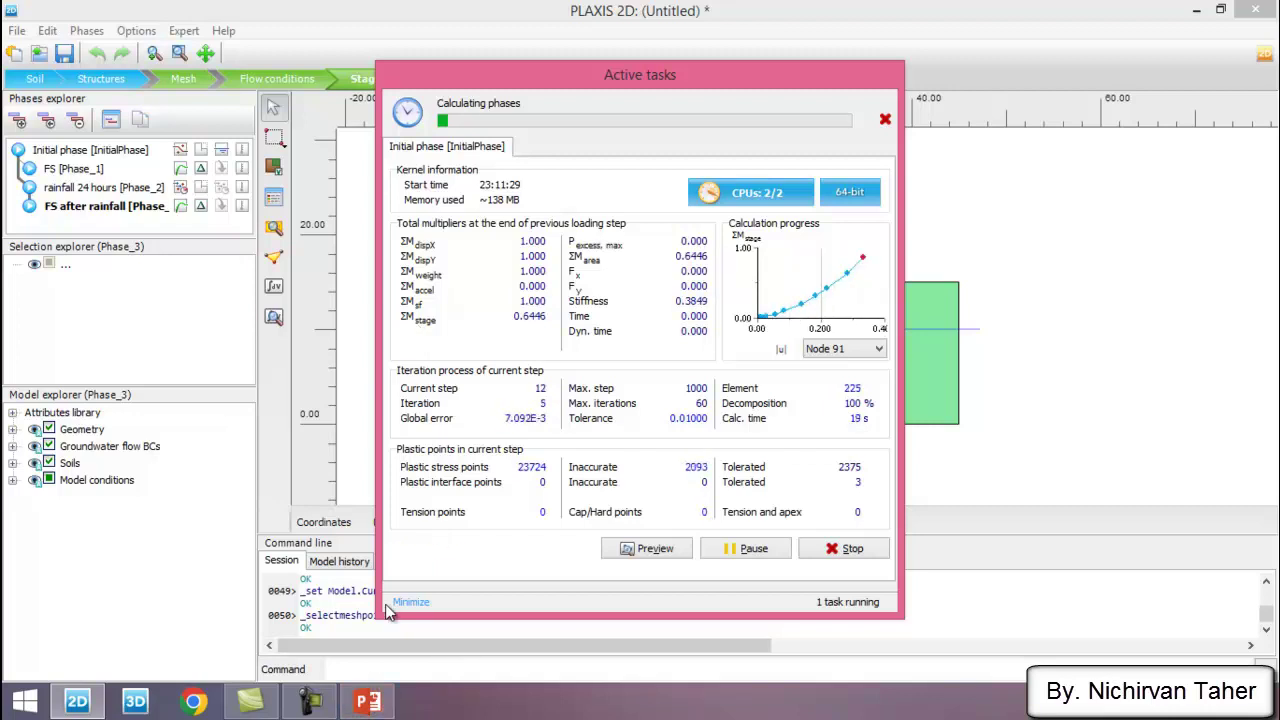
pyautogui.moveTo(323, 697)
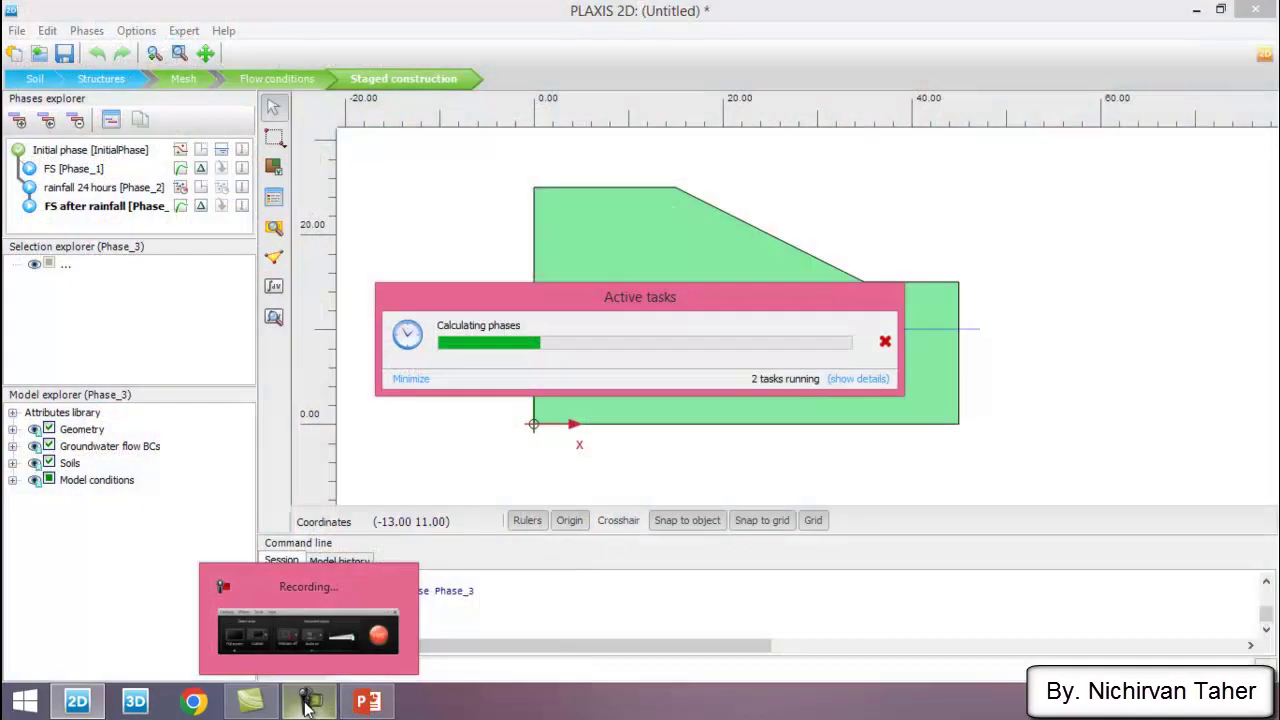
pyautogui.click(312, 702)
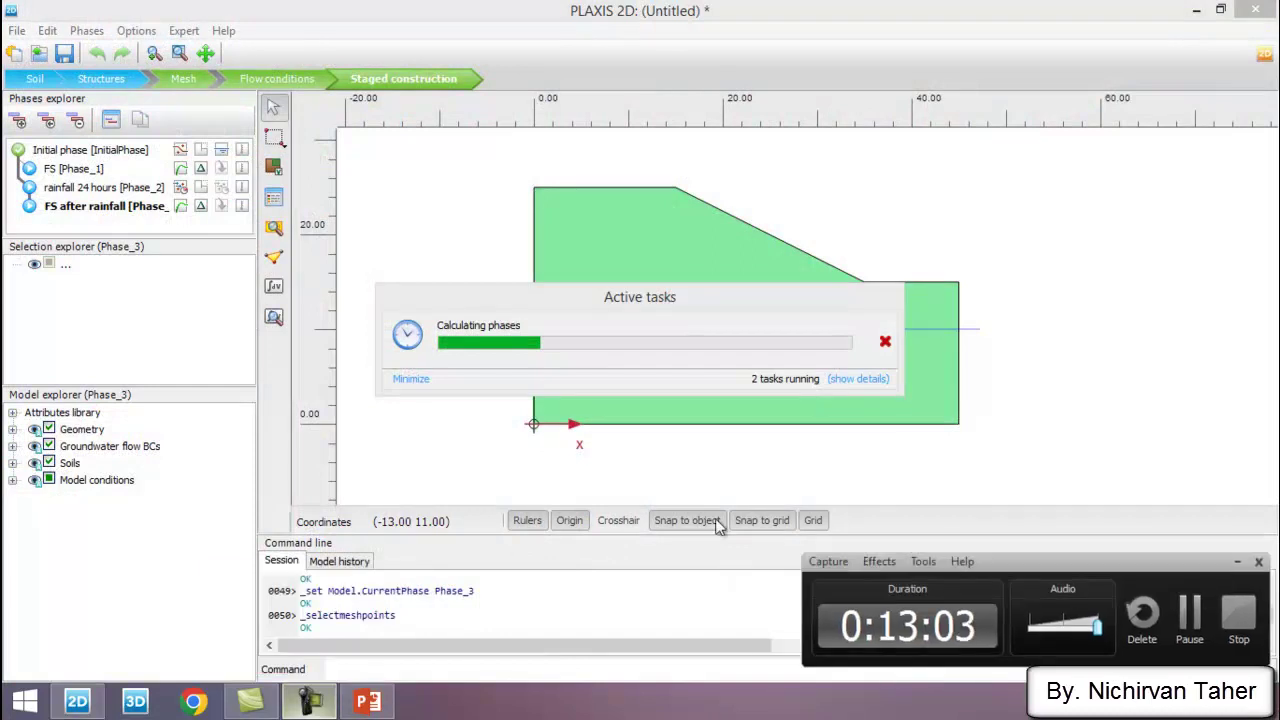
pyautogui.click(1192, 630)
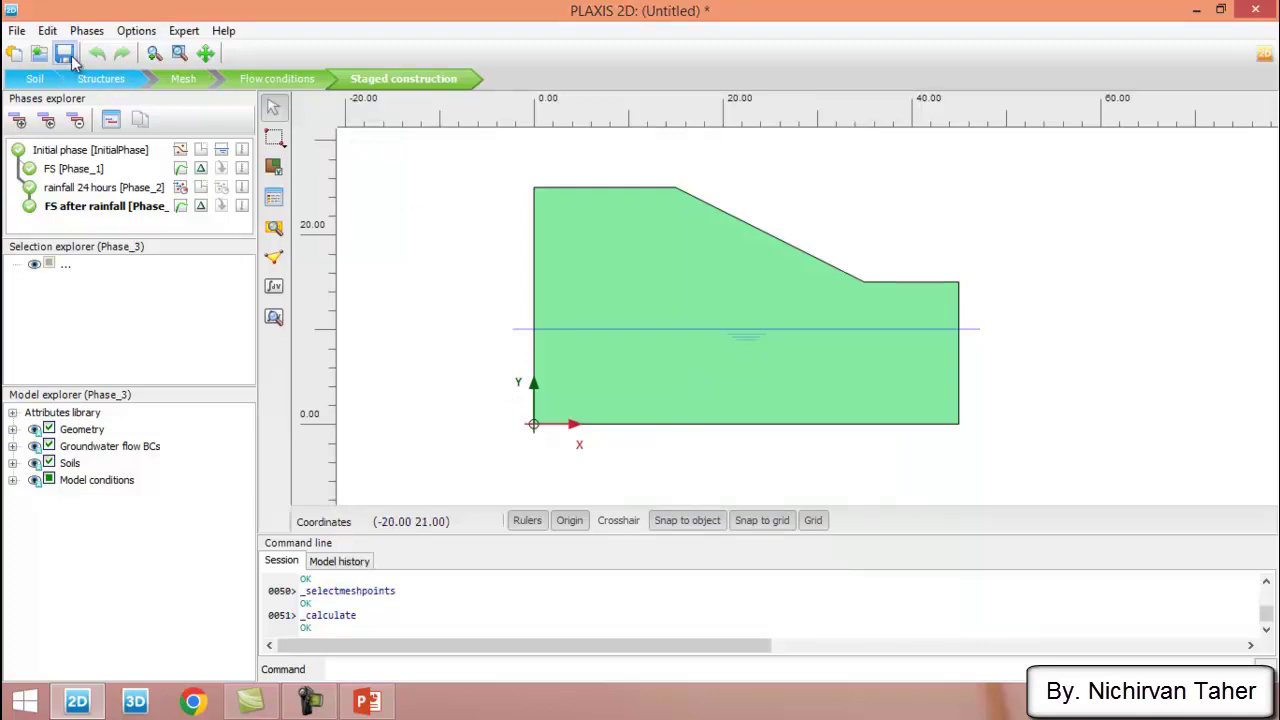
# Save the calculated project on the Desktop as "effect of rainfall on slope stability"
pyautogui.hotkey('ctrl', 's')
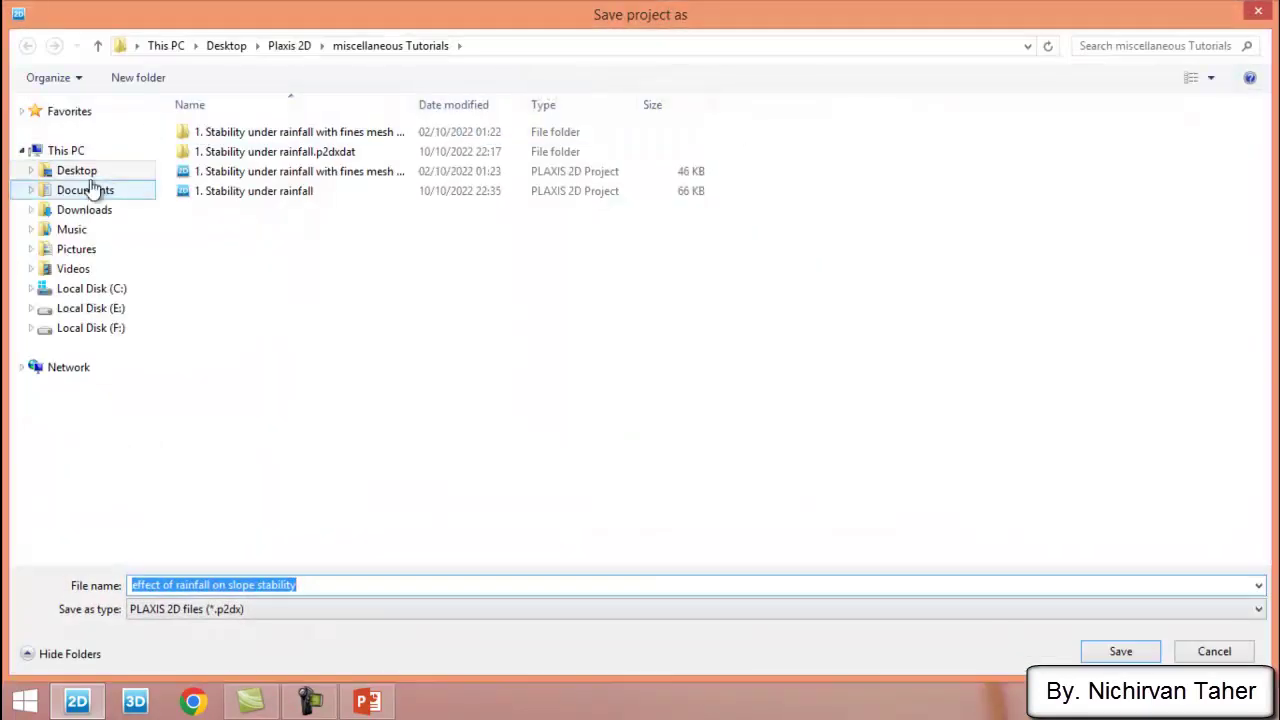
pyautogui.click(85, 172)
pyautogui.click(1120, 651)
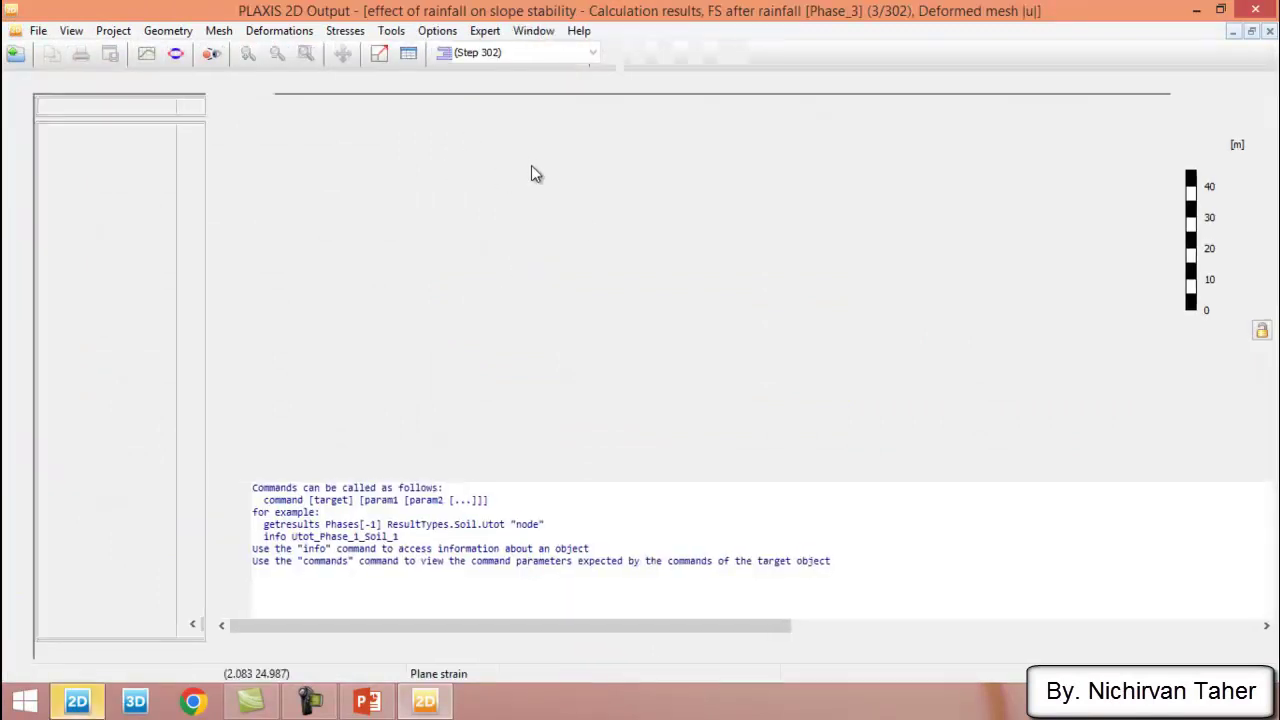
# Enlarge the plot area in PLAXIS 2D Output and display the total displacements |u| of the FS phase
pyautogui.moveTo(680, 434); pyautogui.dragTo(675, 612)
pyautogui.click(603, 58)
pyautogui.click(575, 90)
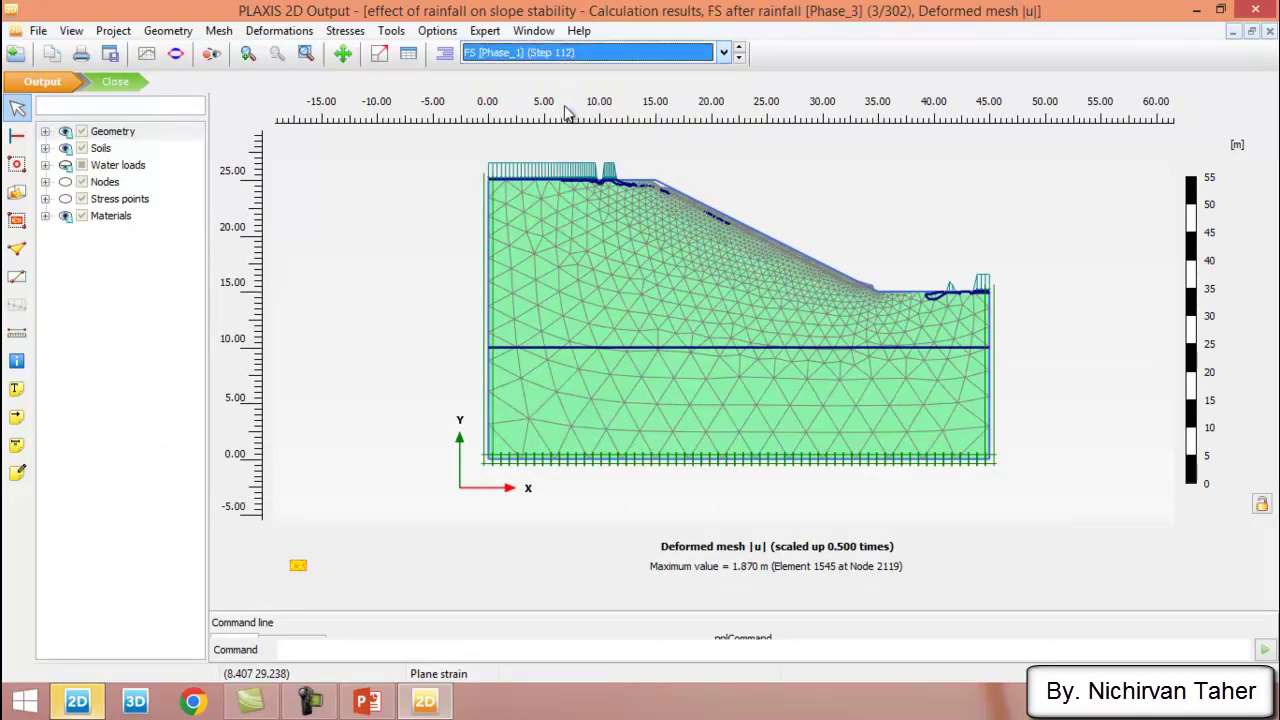
pyautogui.click(279, 31)
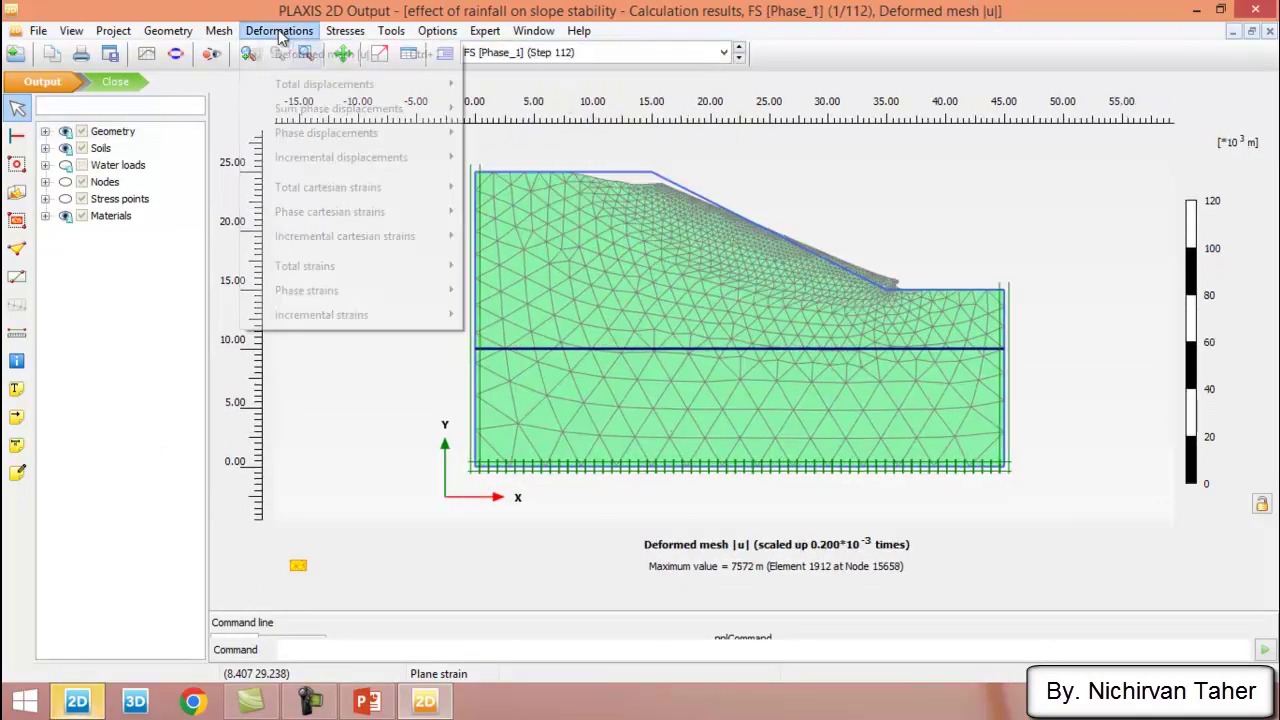
pyautogui.moveTo(403, 86)
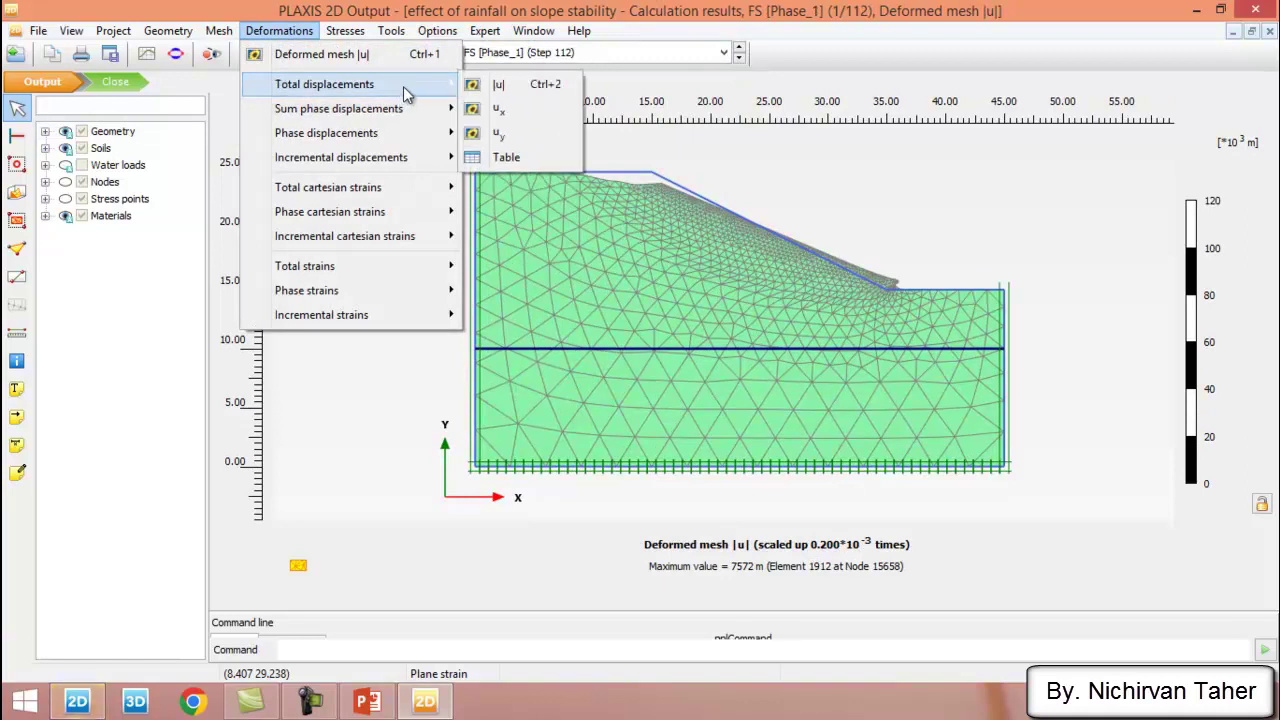
pyautogui.click(500, 85)
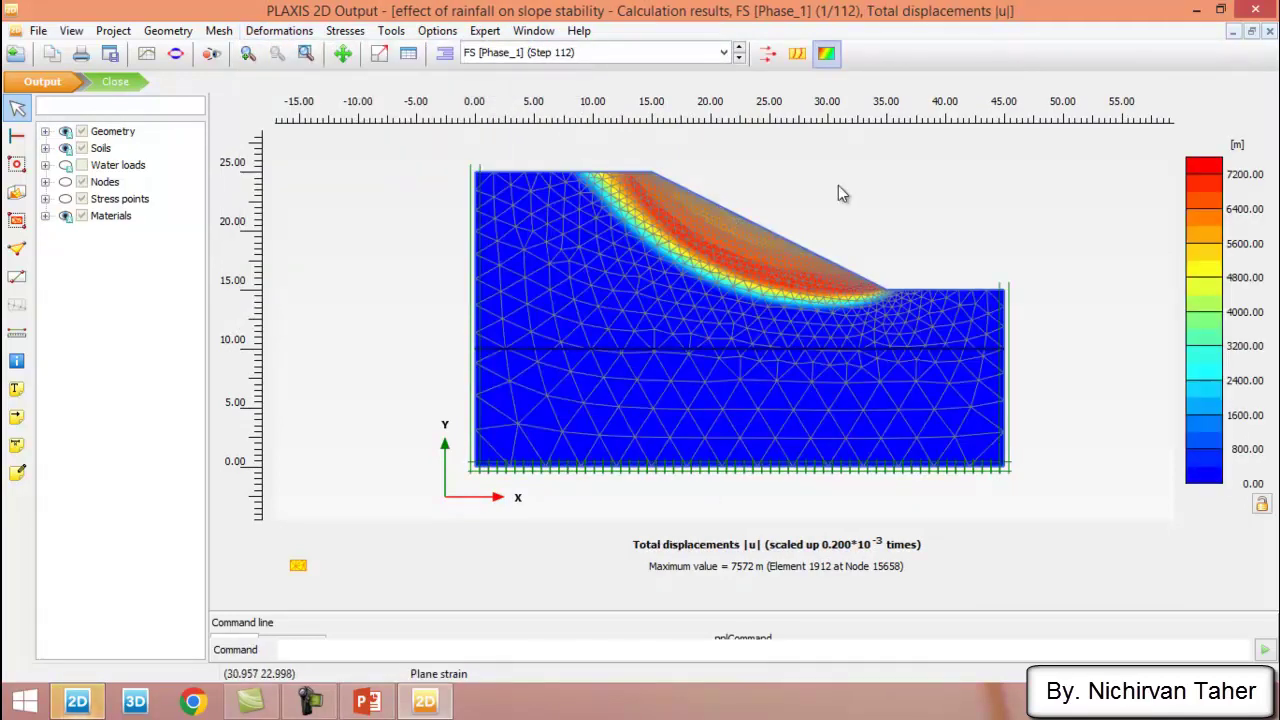
pyautogui.scroll(1, 718, 252)
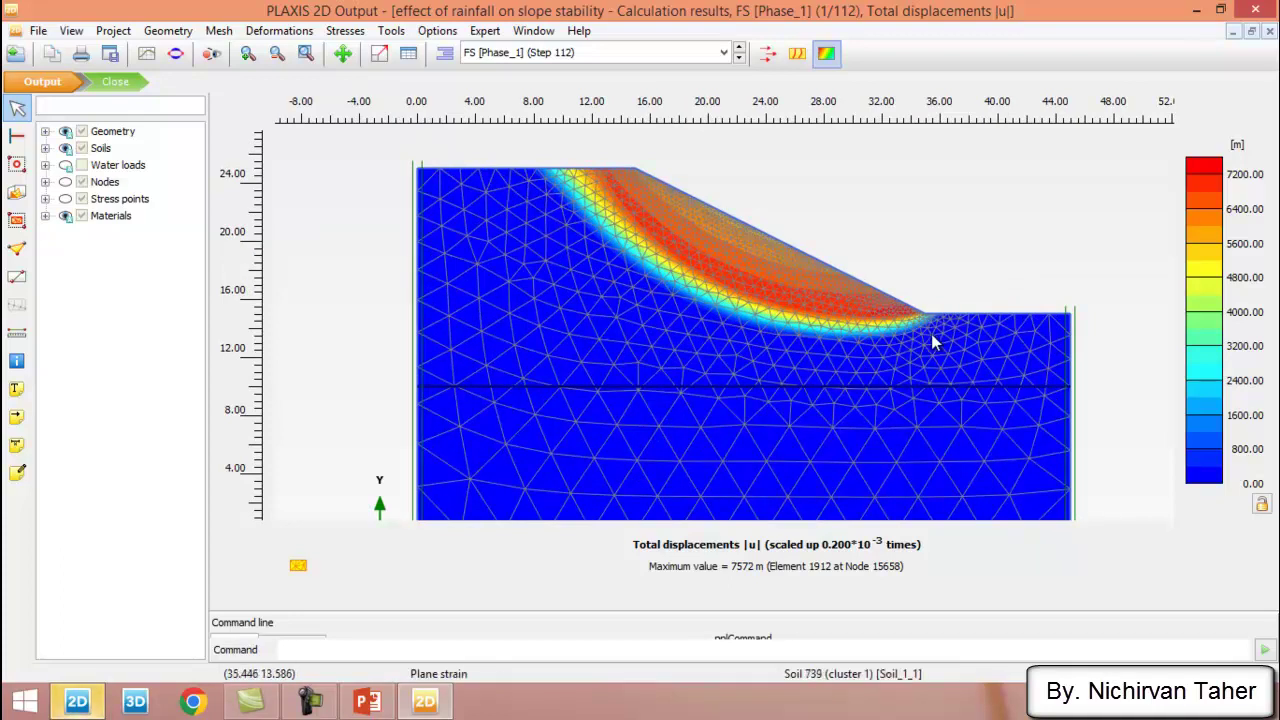
# Display the total displacements of the FS after rainfall phase and examine the failure zone along the slope face
pyautogui.click(665, 52)
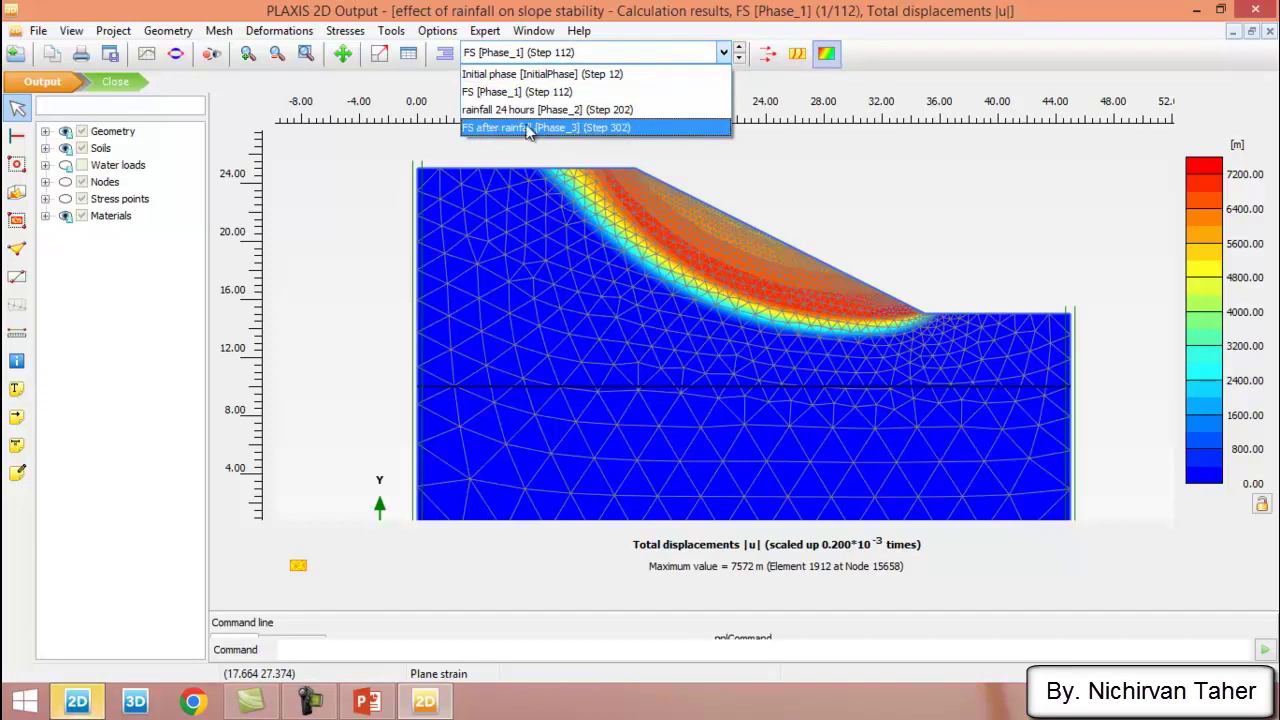
pyautogui.click(623, 128)
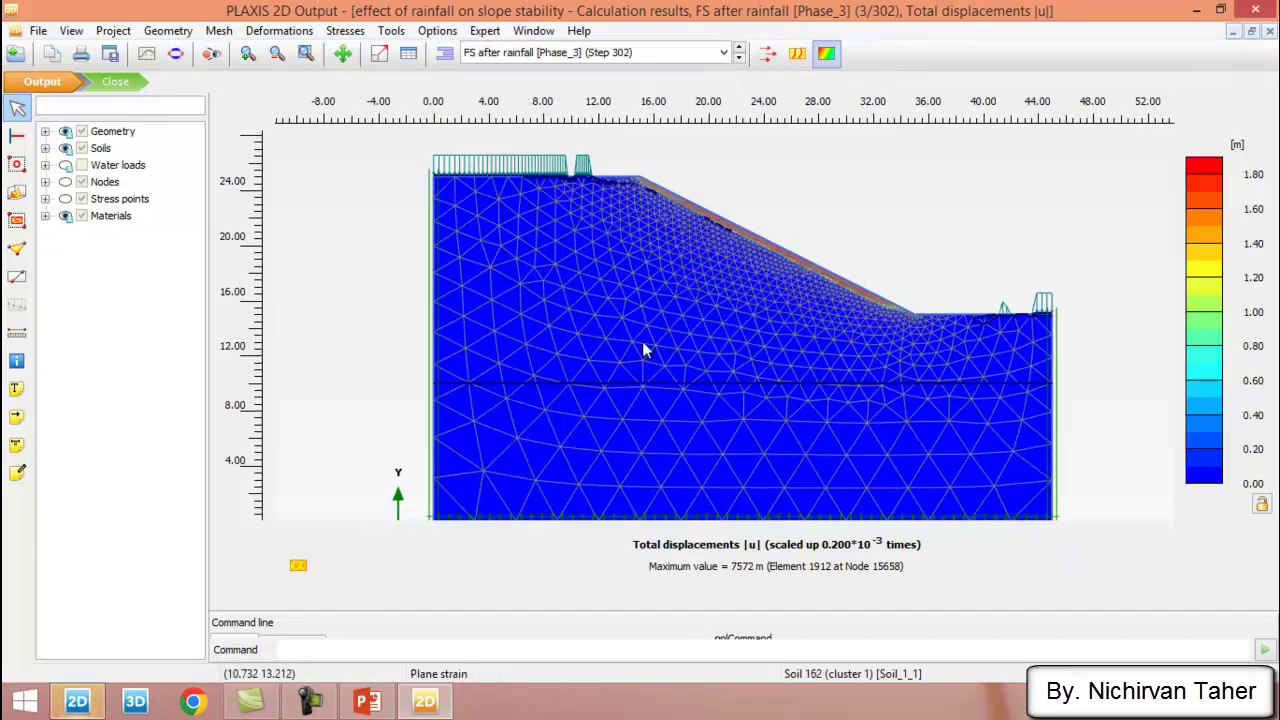
pyautogui.scroll(2, 815, 280)
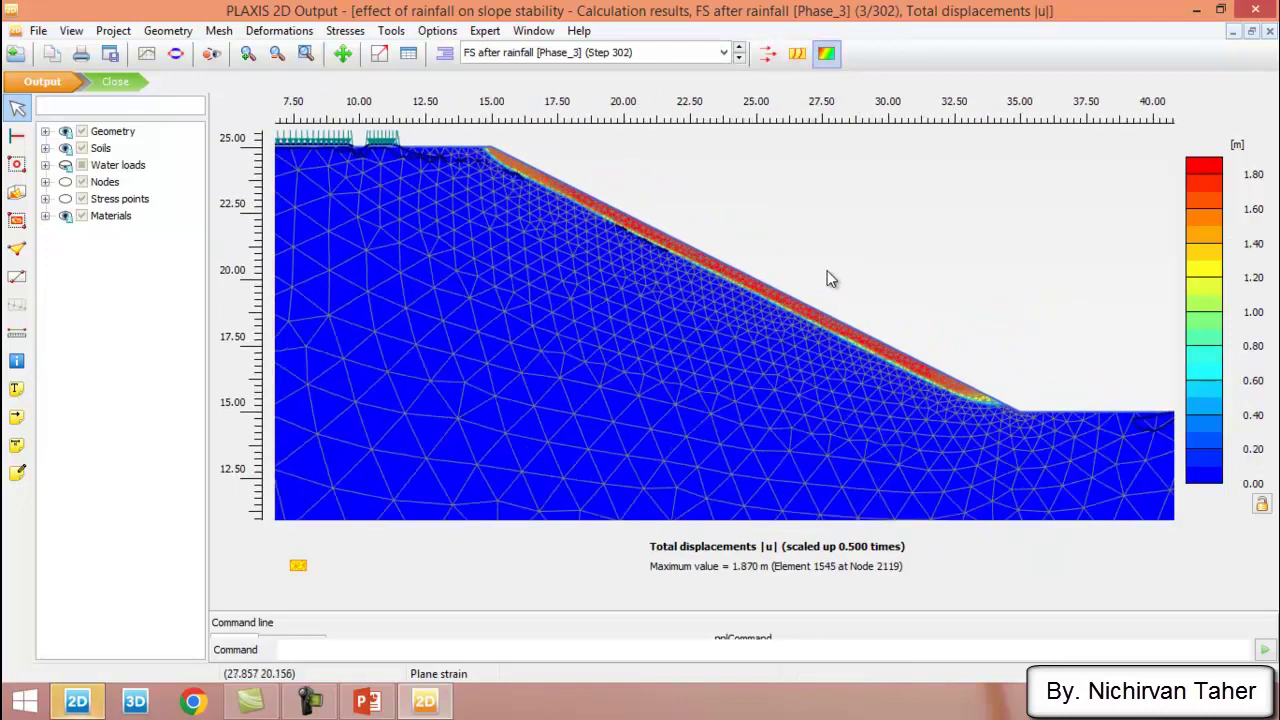
pyautogui.scroll(1, 645, 190)
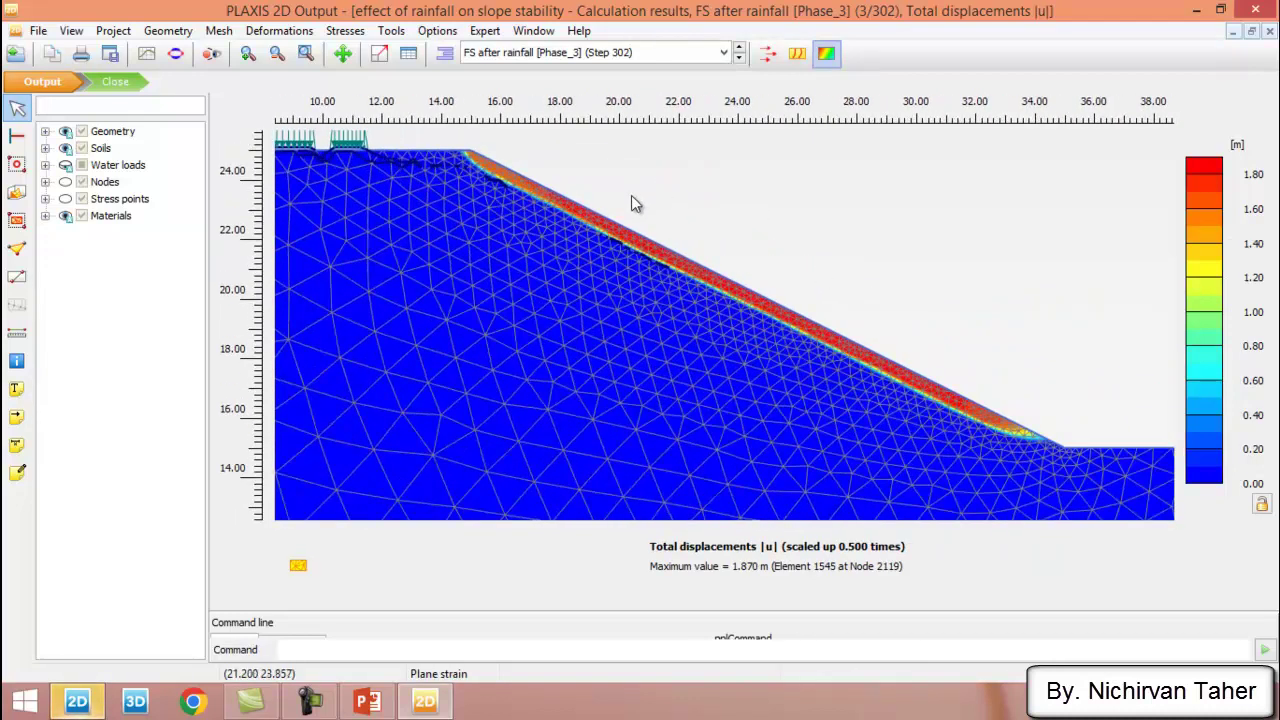
pyautogui.scroll(1, 655, 195)
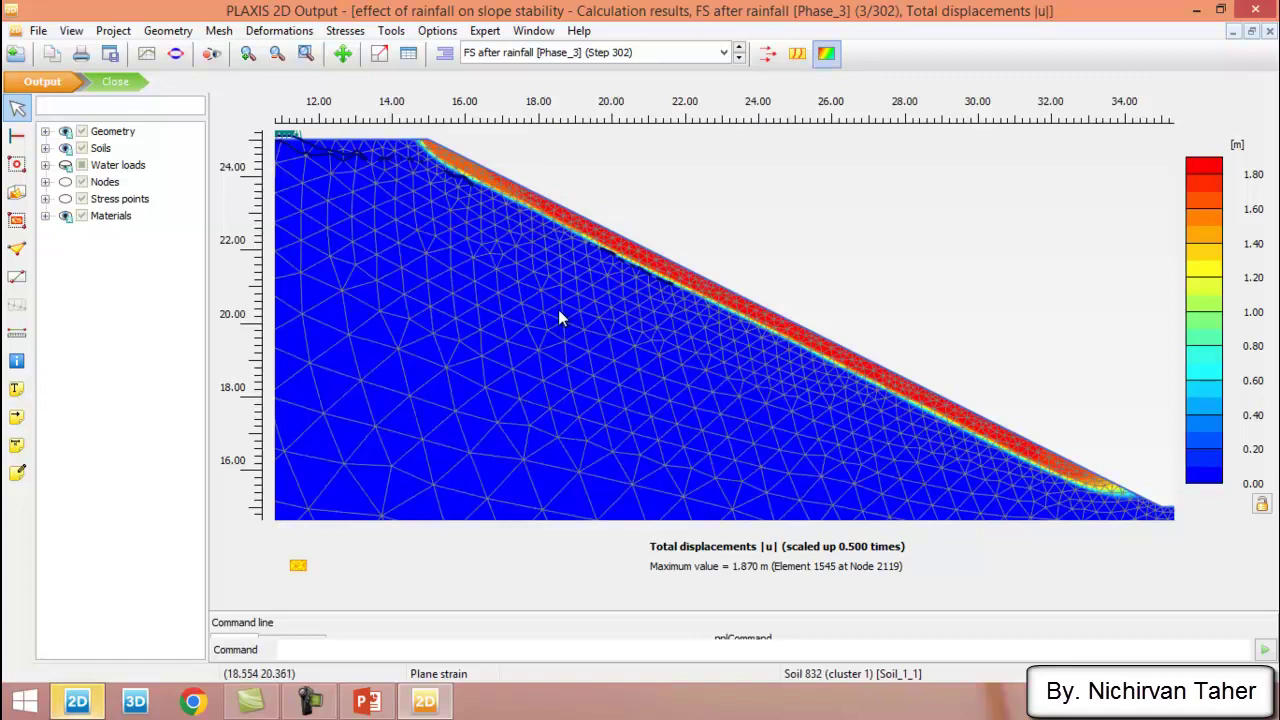
pyautogui.scroll(-1, 545, 187)
pyautogui.scroll(2, 600, 220)
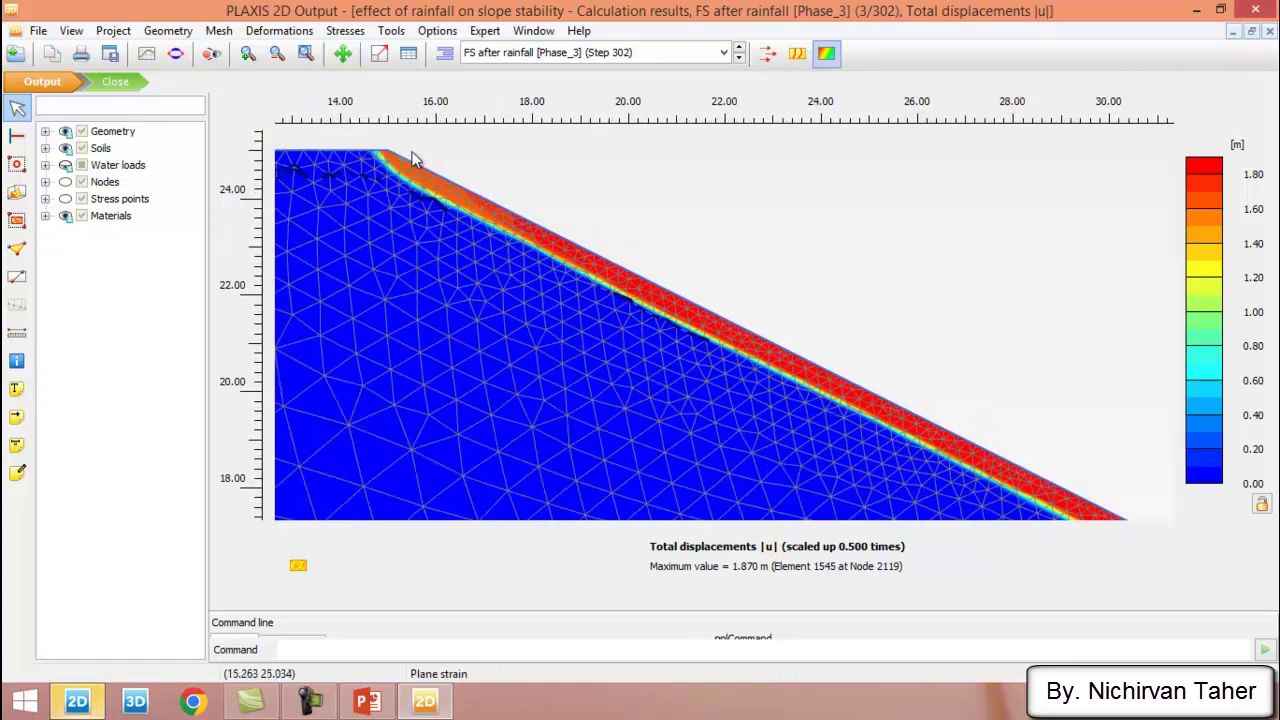
# Examine the displaced band of the FS after rainfall phase from the slope crest down to the toe
pyautogui.scroll(-3, 424, 193)
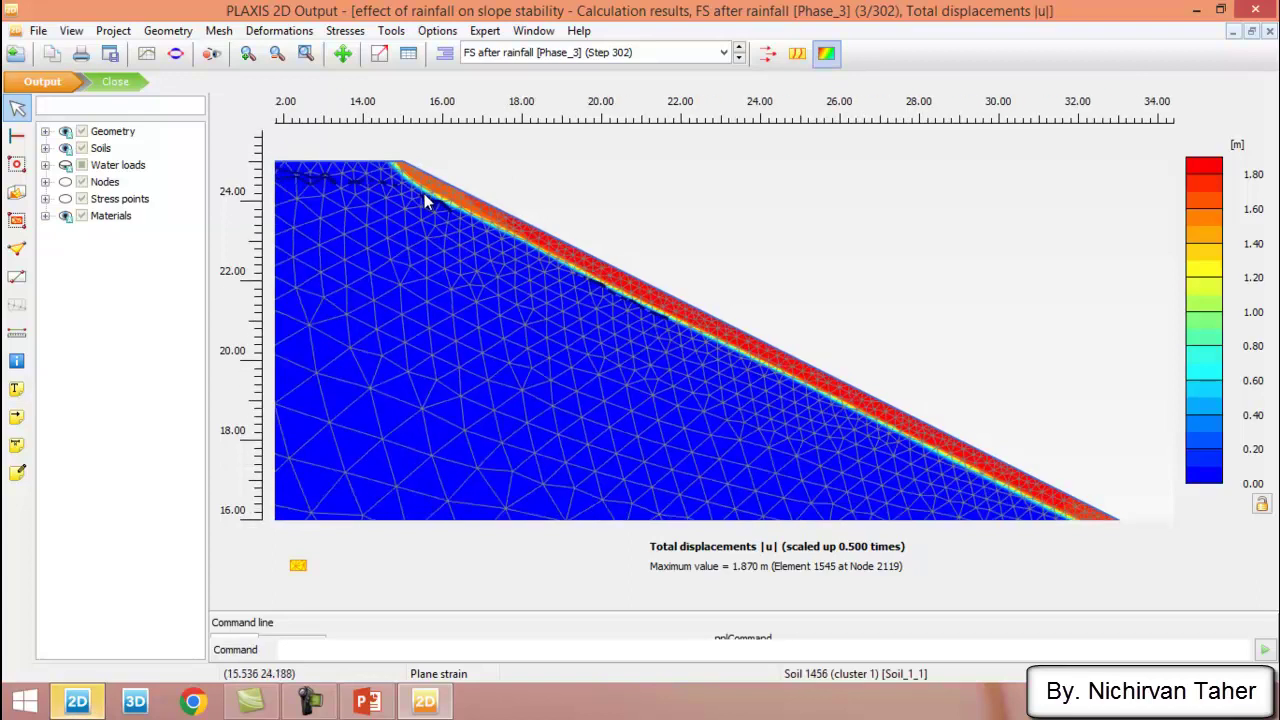
pyautogui.scroll(2, 433, 178)
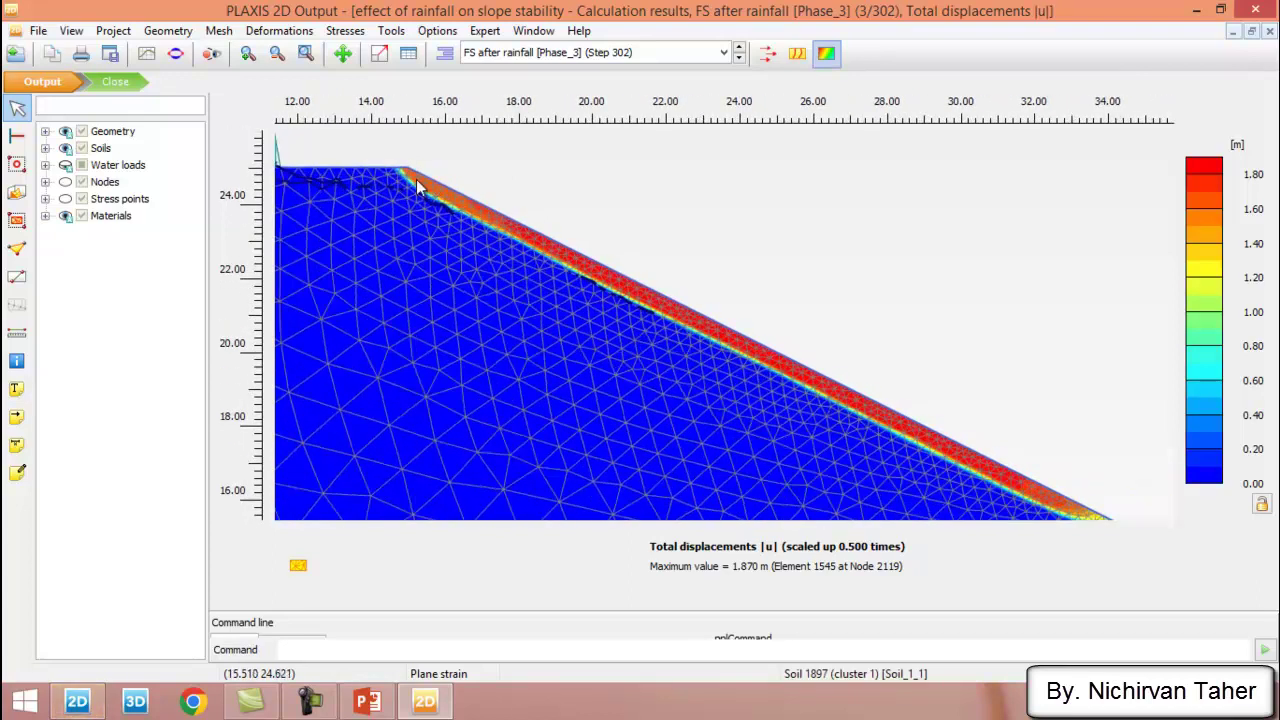
pyautogui.scroll(-2, 430, 190)
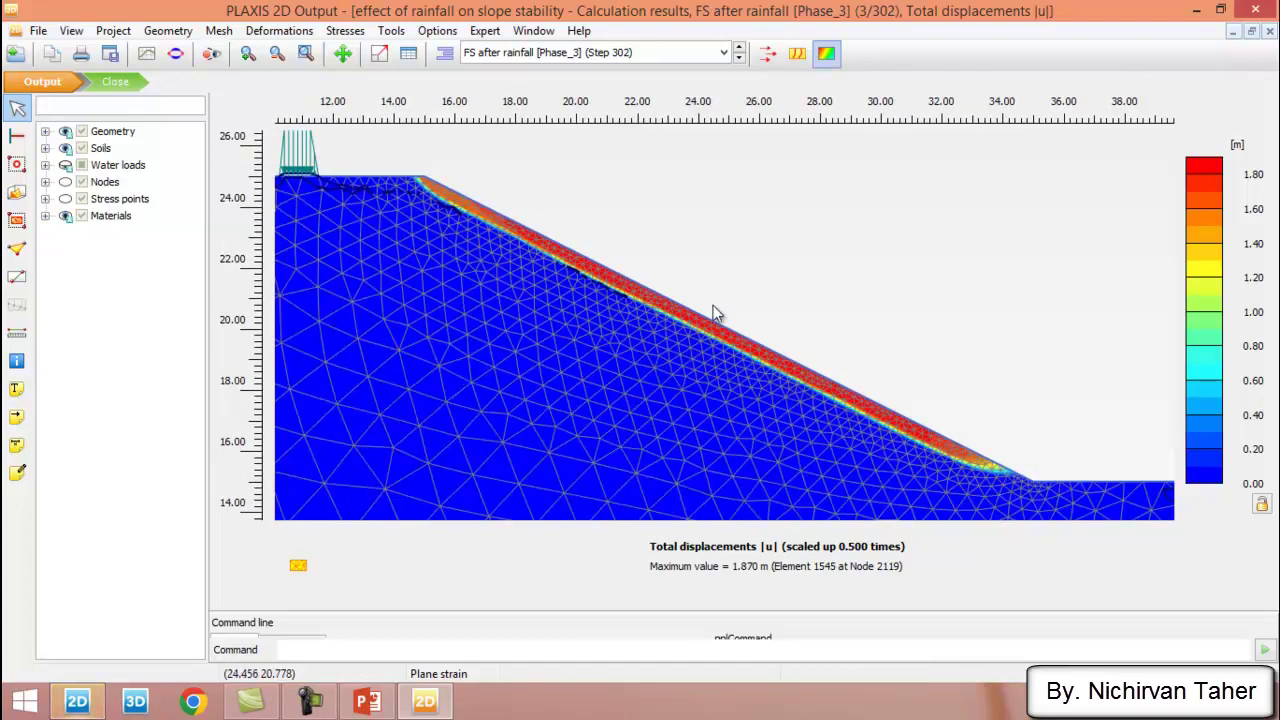
pyautogui.scroll(1, 990, 470)
pyautogui.scroll(-1, 998, 474)
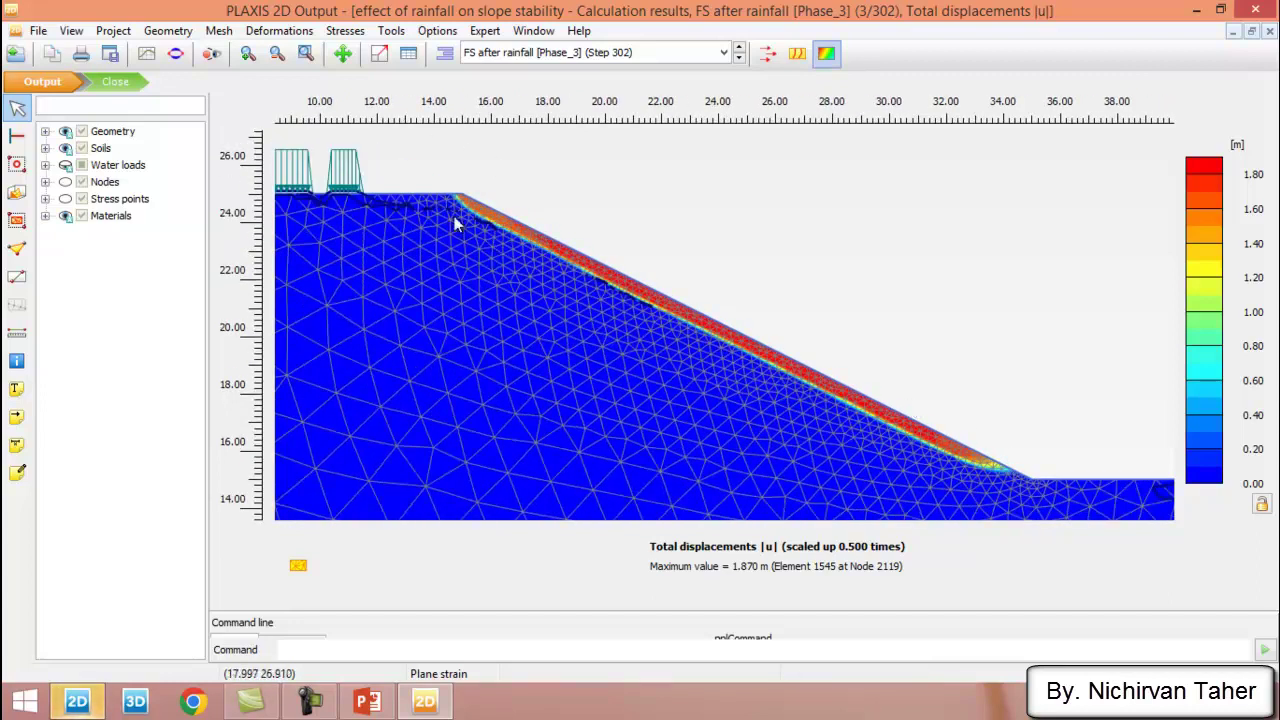
pyautogui.scroll(-2, 649, 205)
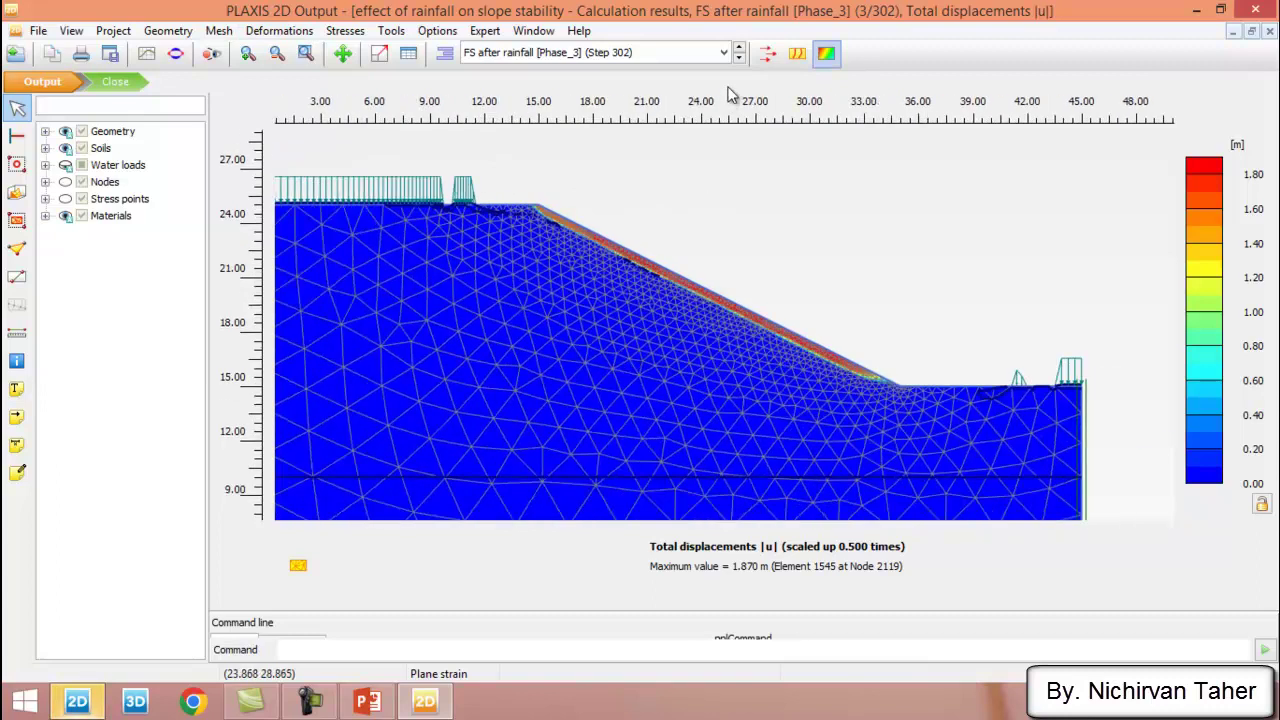
# Display the incremental deviatoric strain Δγs of the FS after rainfall phase and of the FS phase to compare their slip surfaces
pyautogui.click(287, 35)
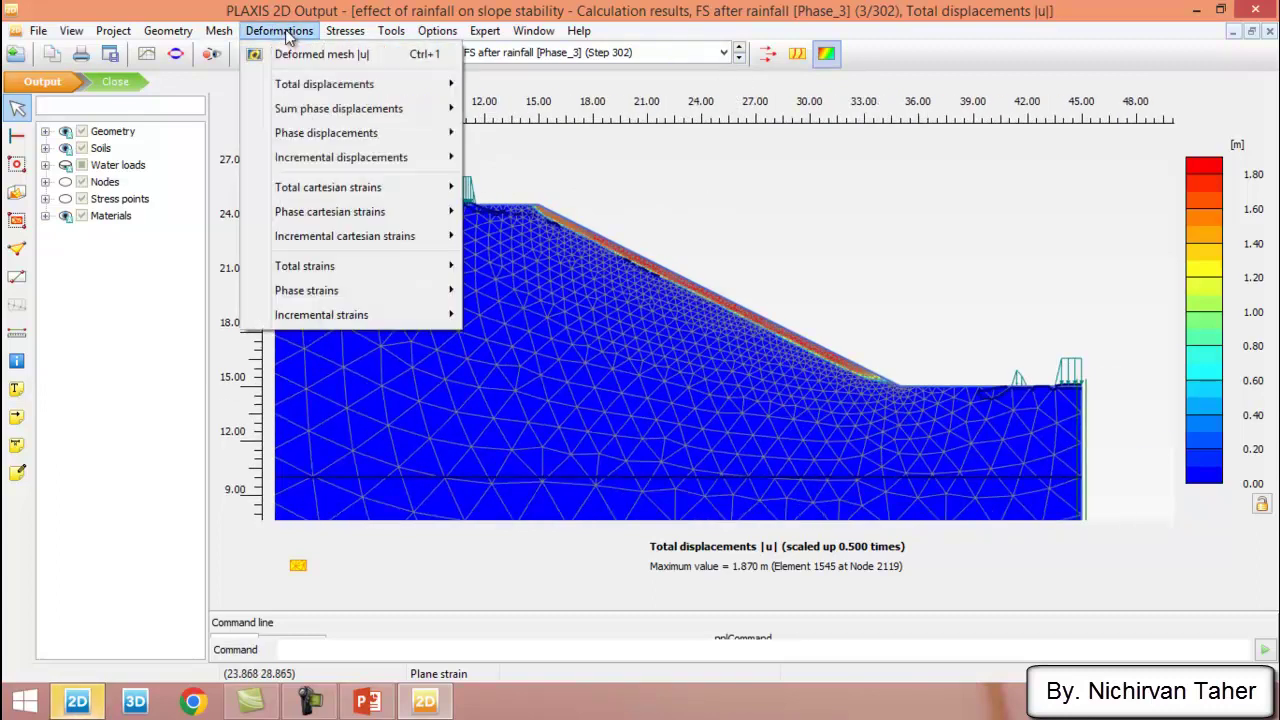
pyautogui.moveTo(338, 298)
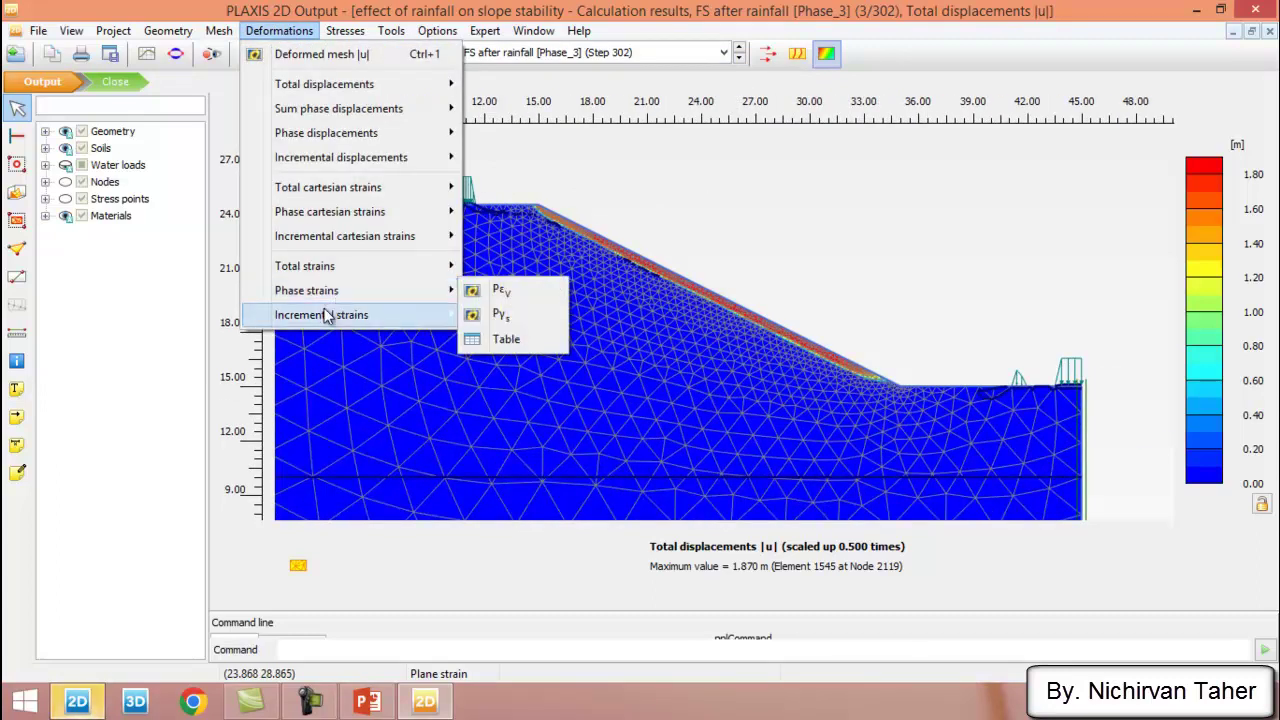
pyautogui.moveTo(390, 316)
pyautogui.click(510, 340)
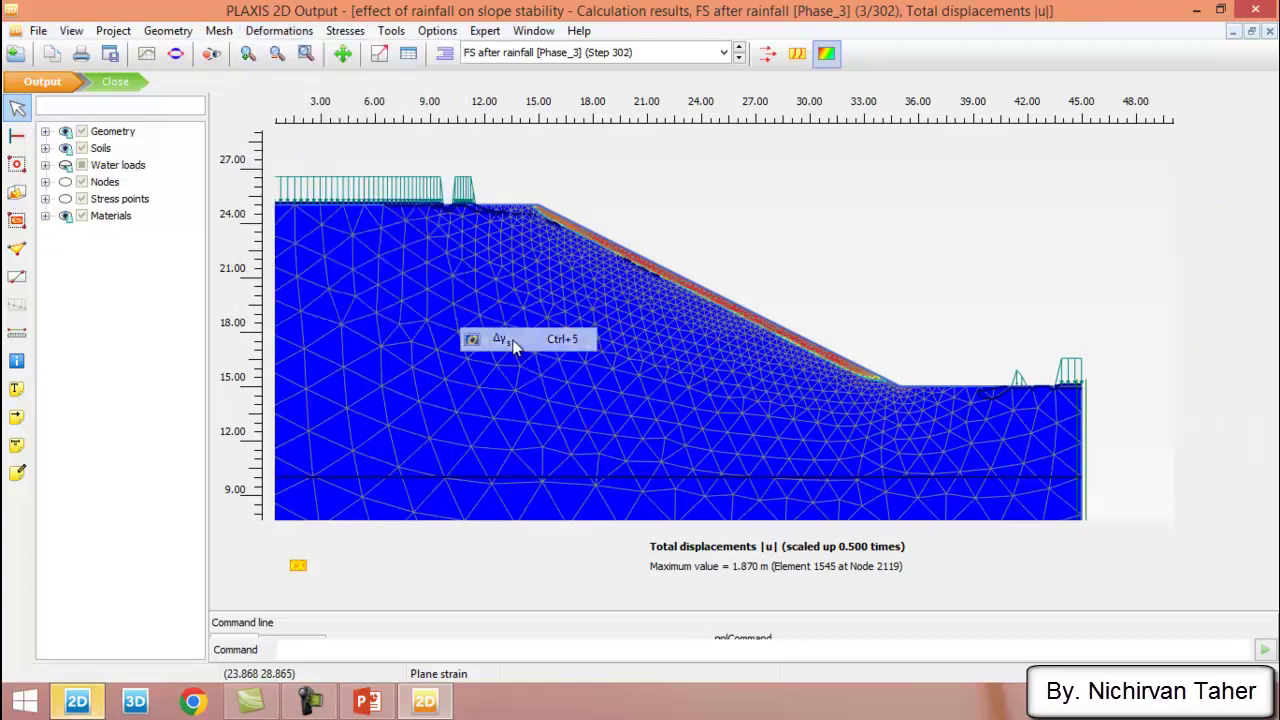
pyautogui.scroll(2, 690, 200)
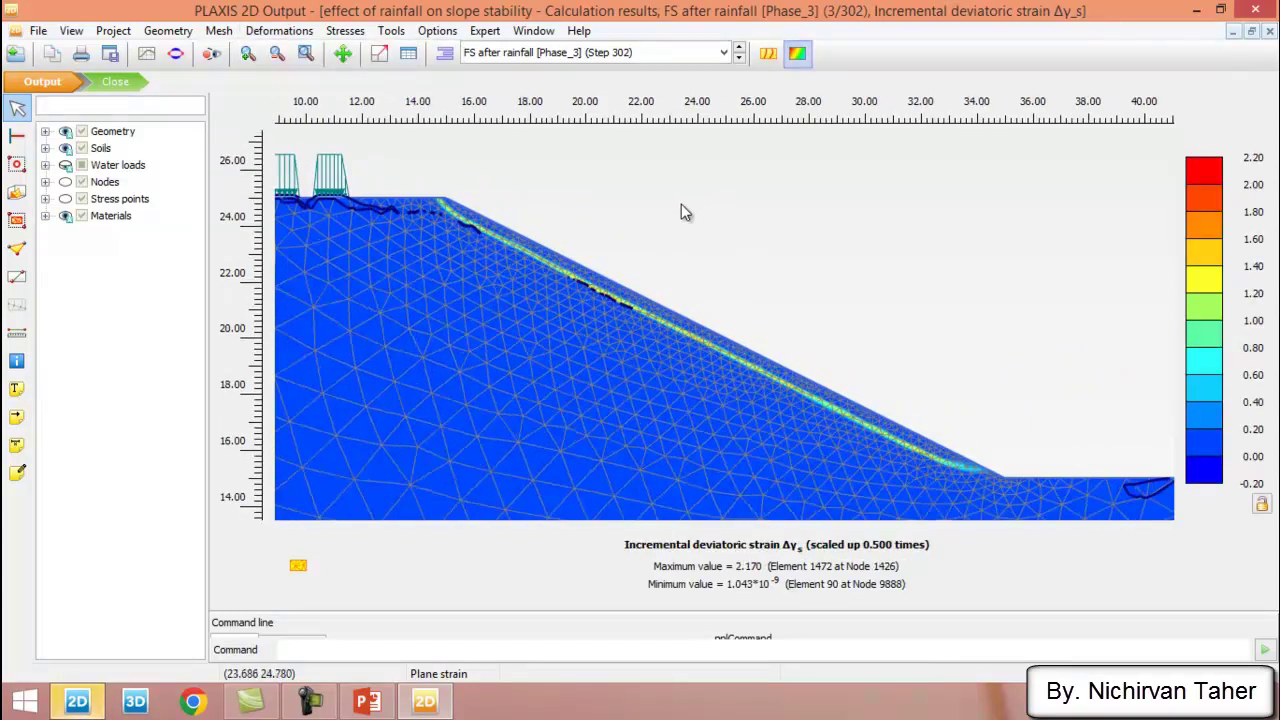
pyautogui.scroll(2, 488, 242)
pyautogui.scroll(-3, 457, 216)
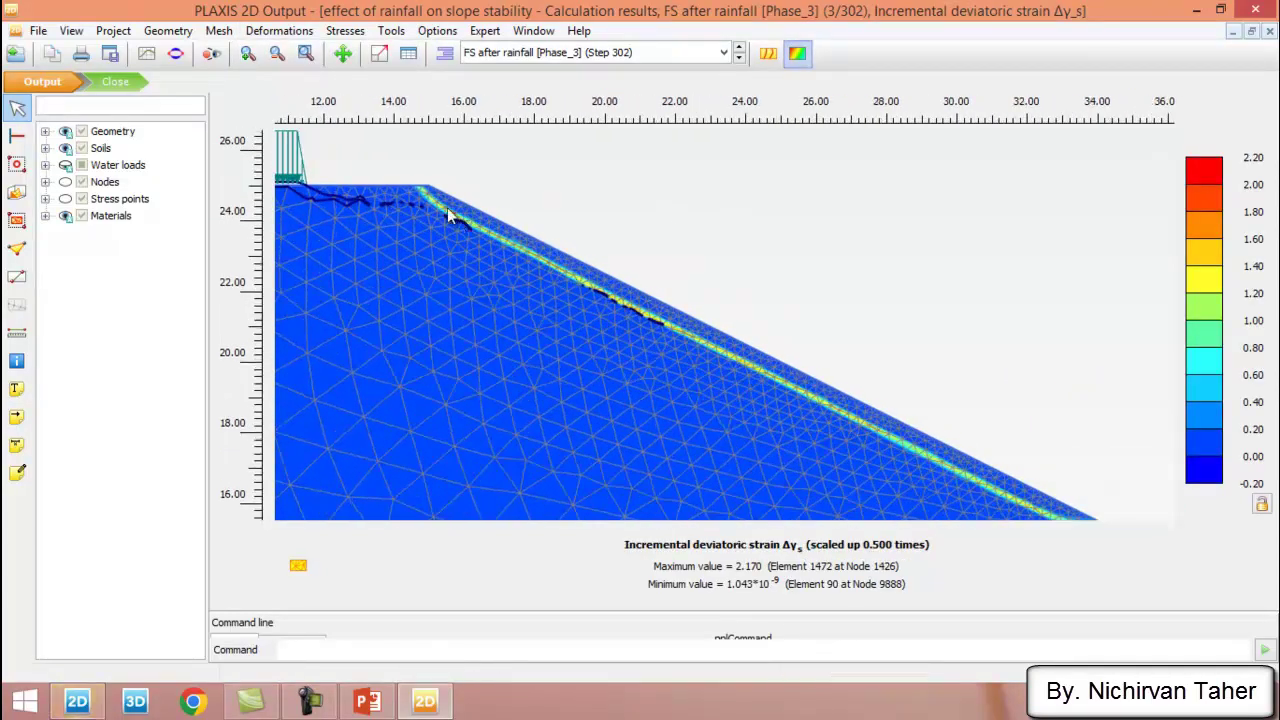
pyautogui.scroll(2, 995, 477)
pyautogui.scroll(-2, 950, 477)
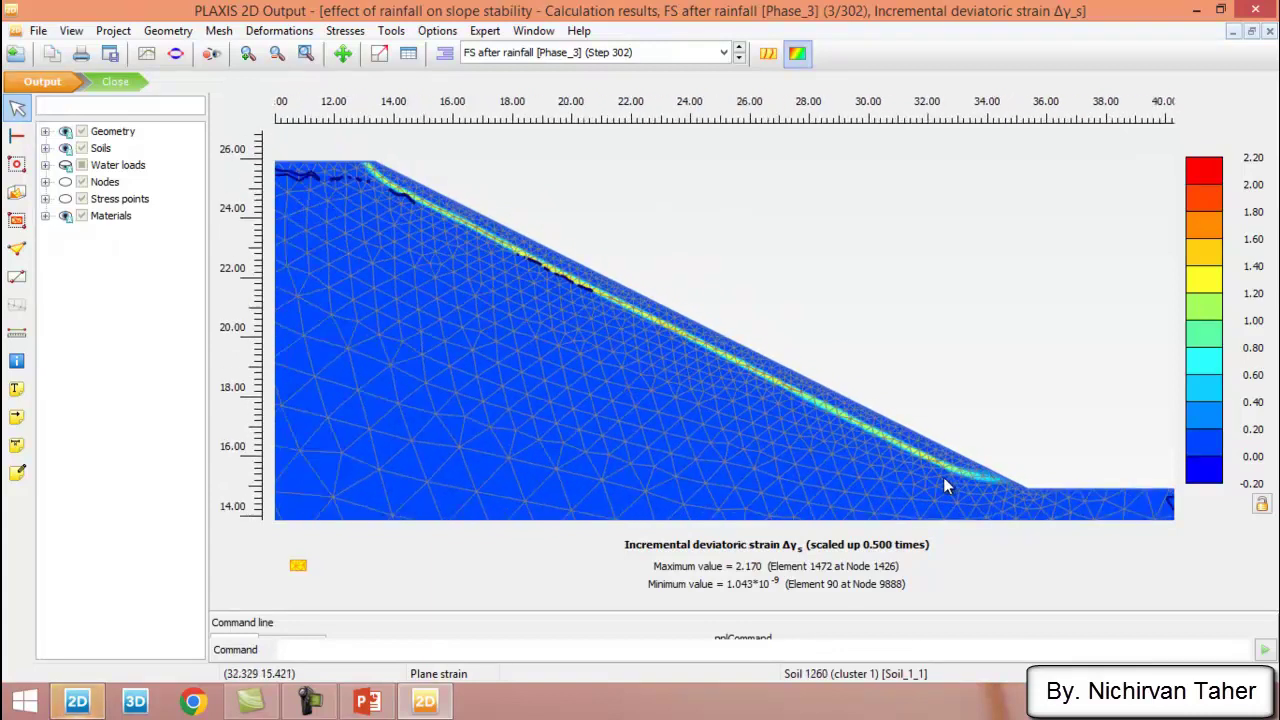
pyautogui.click(723, 53)
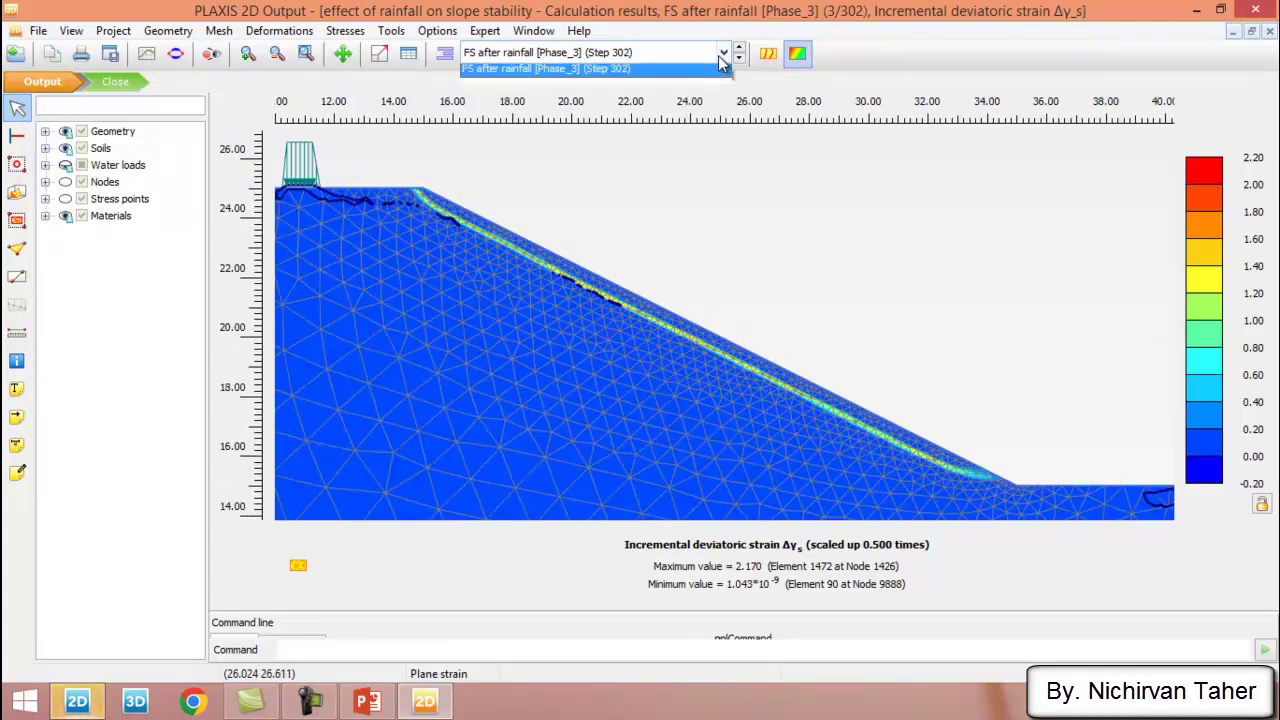
pyautogui.click(599, 92)
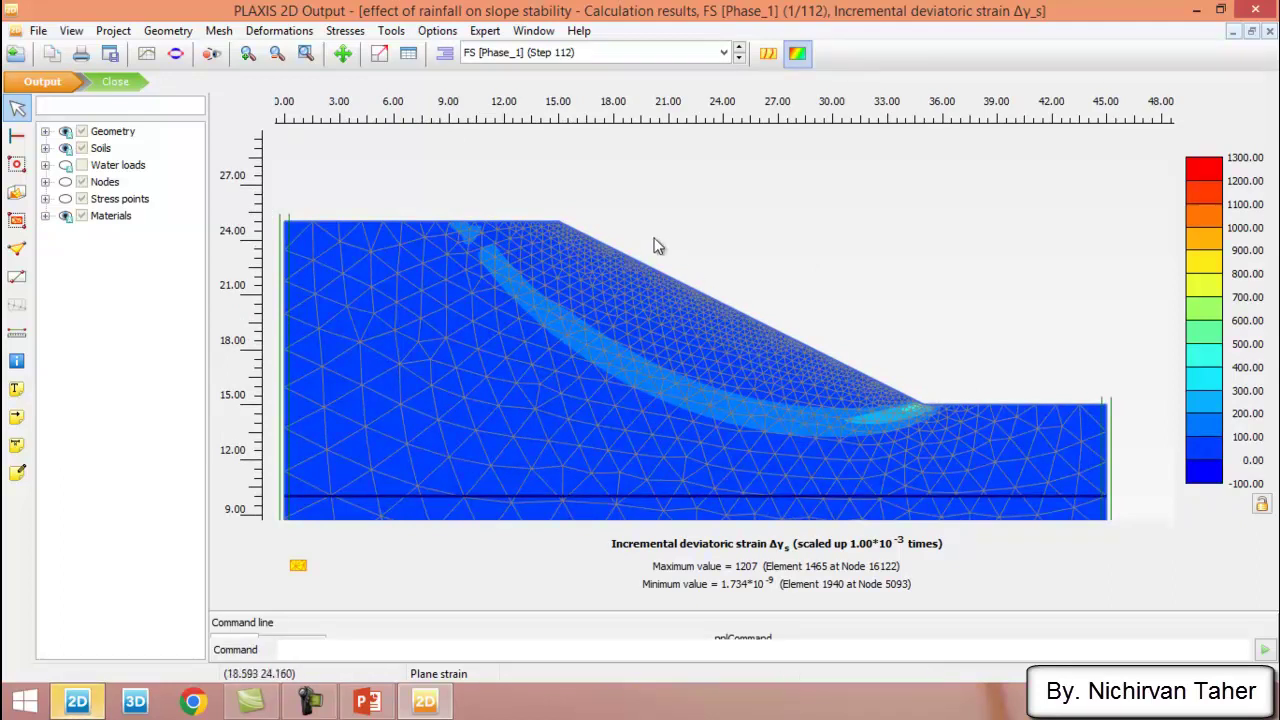
# Switch to PLAXIS 2D Input, read the reached safety factor ΣMsf of the FS after rainfall phase, and return to PLAXIS 2D Output
pyautogui.click(78, 702)
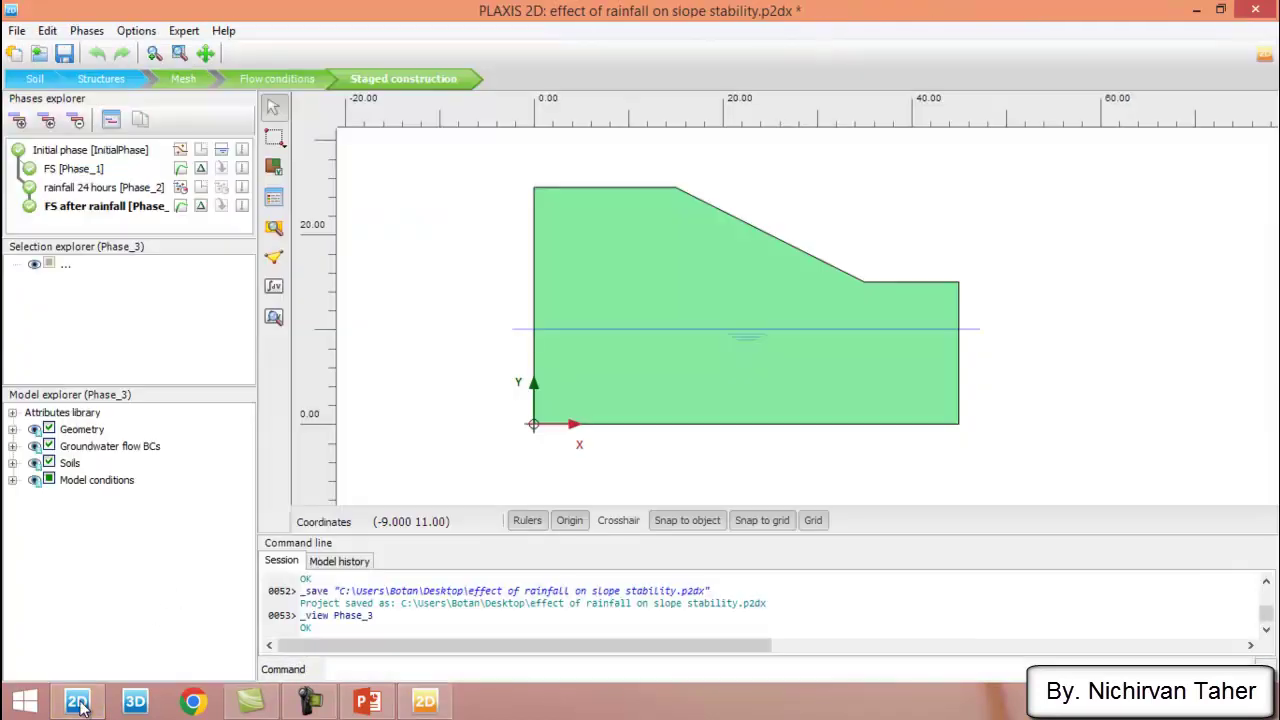
pyautogui.click(110, 124)
pyautogui.scroll(-5, 120, 105)
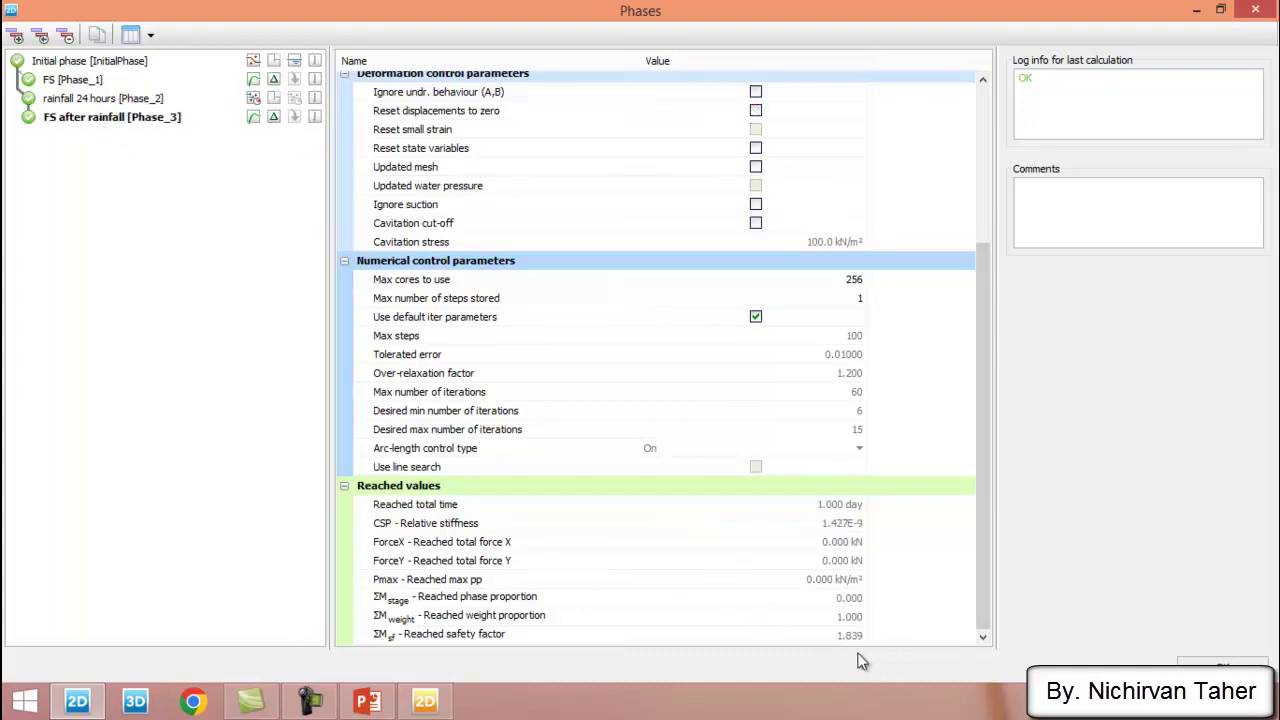
pyautogui.click(1222, 664)
pyautogui.click(425, 701)
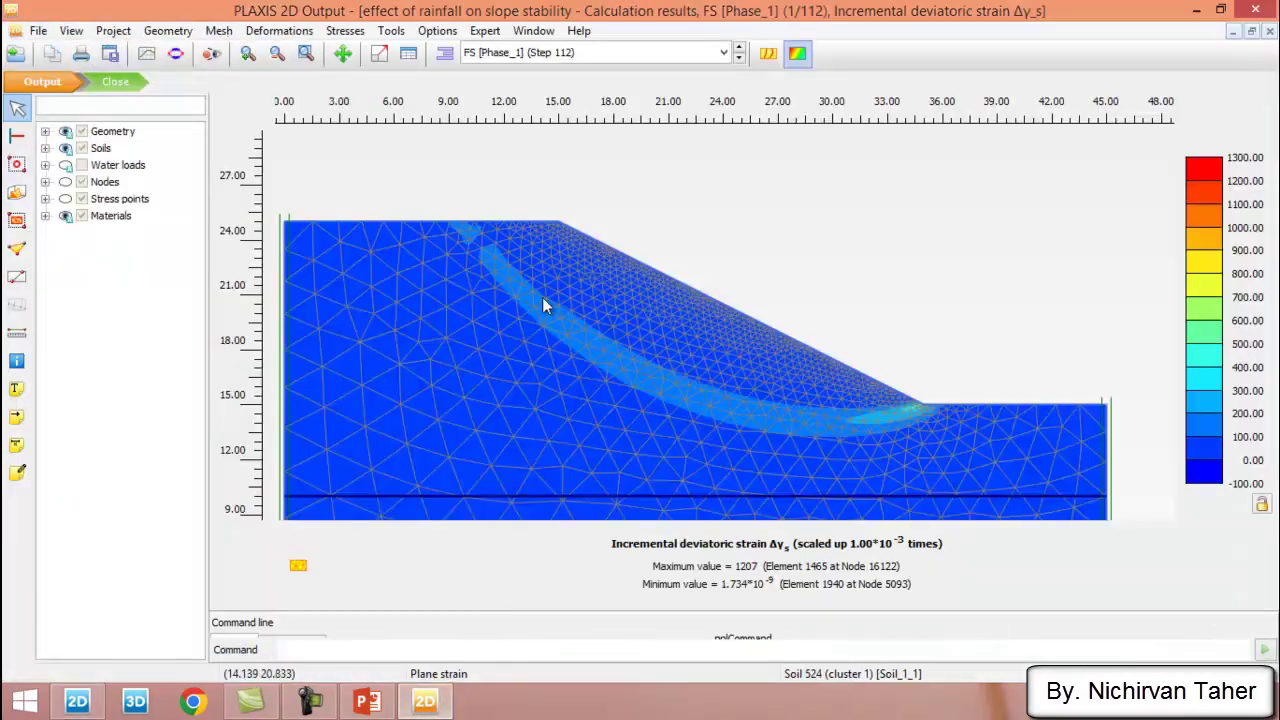
# Start a new chart with the total displacement |u| of the node at (15.000, 25.000) on the X-axis
pyautogui.click(147, 54)
pyautogui.moveTo(679, 287); pyautogui.dragTo(576, 158)
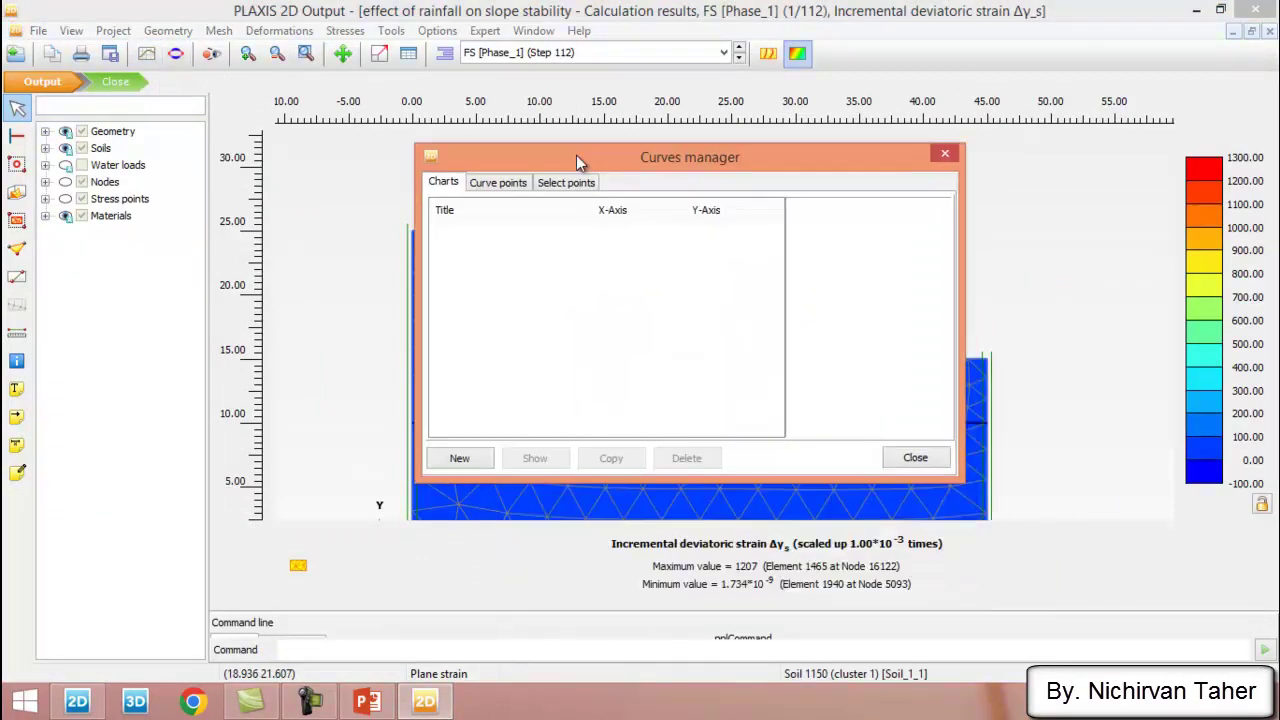
pyautogui.click(459, 459)
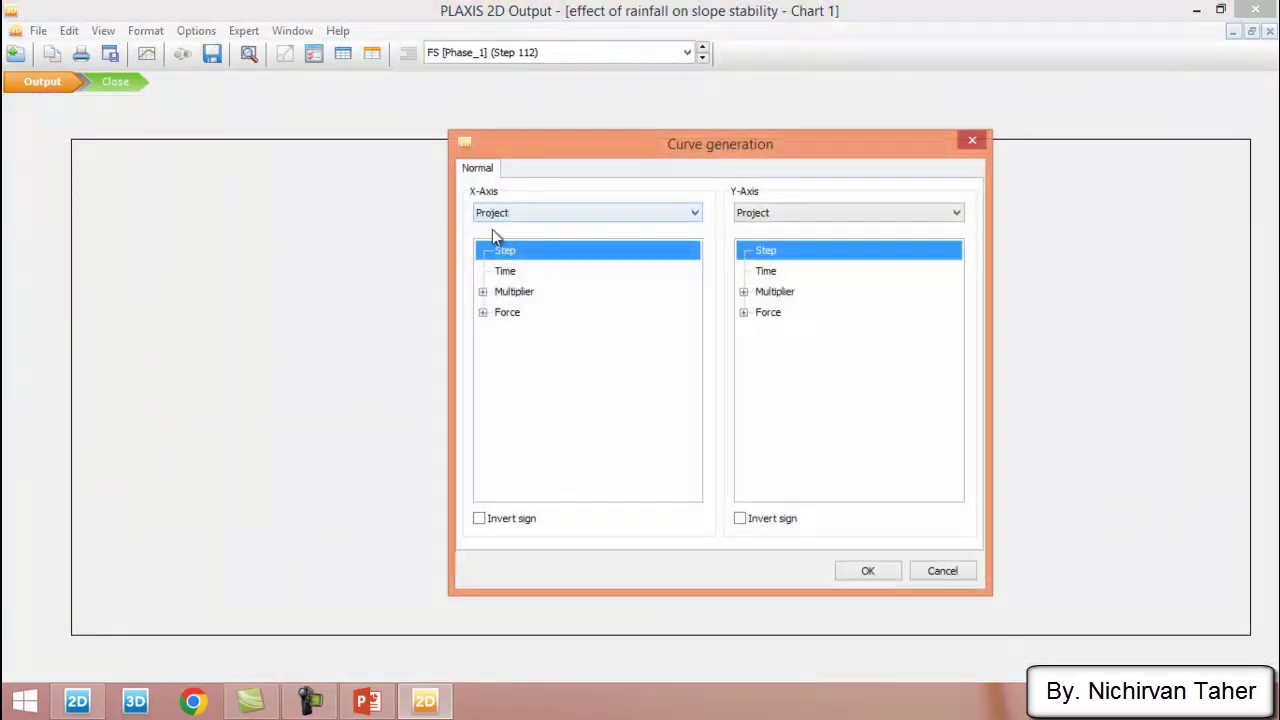
pyautogui.moveTo(559, 150); pyautogui.dragTo(458, 126)
pyautogui.click(445, 194)
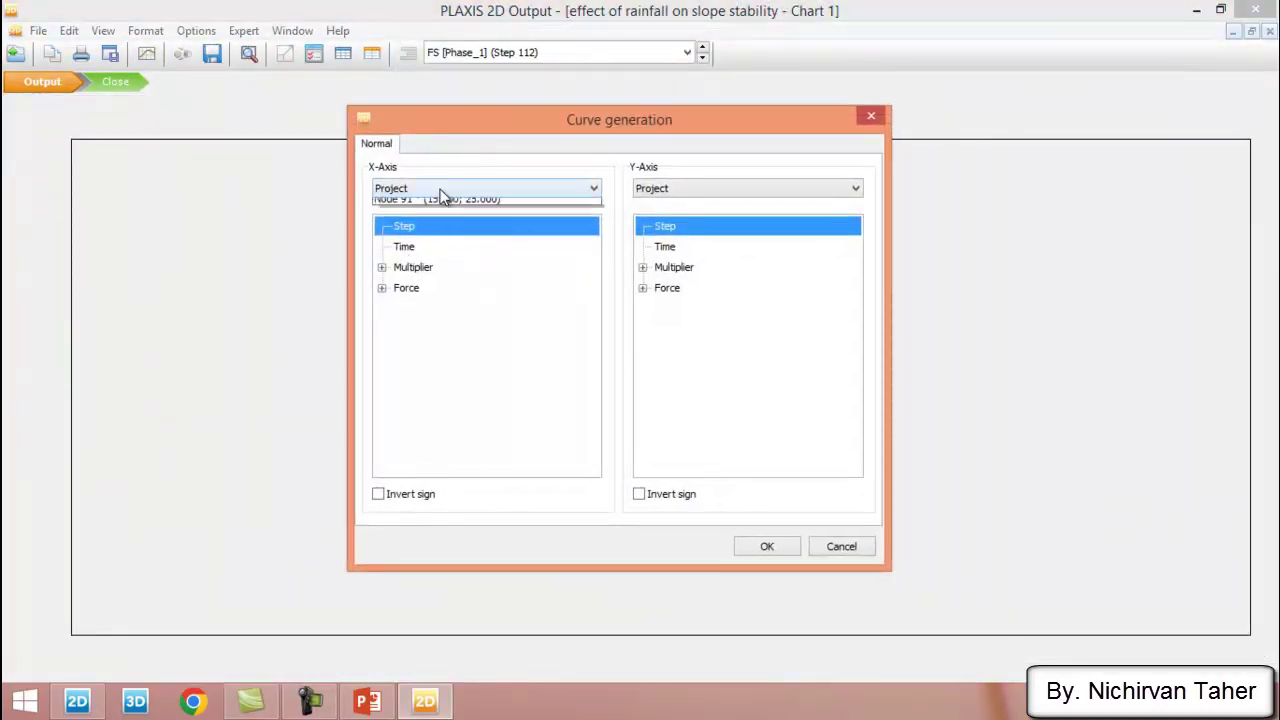
pyautogui.click(431, 212)
pyautogui.click(382, 227)
pyautogui.click(399, 248)
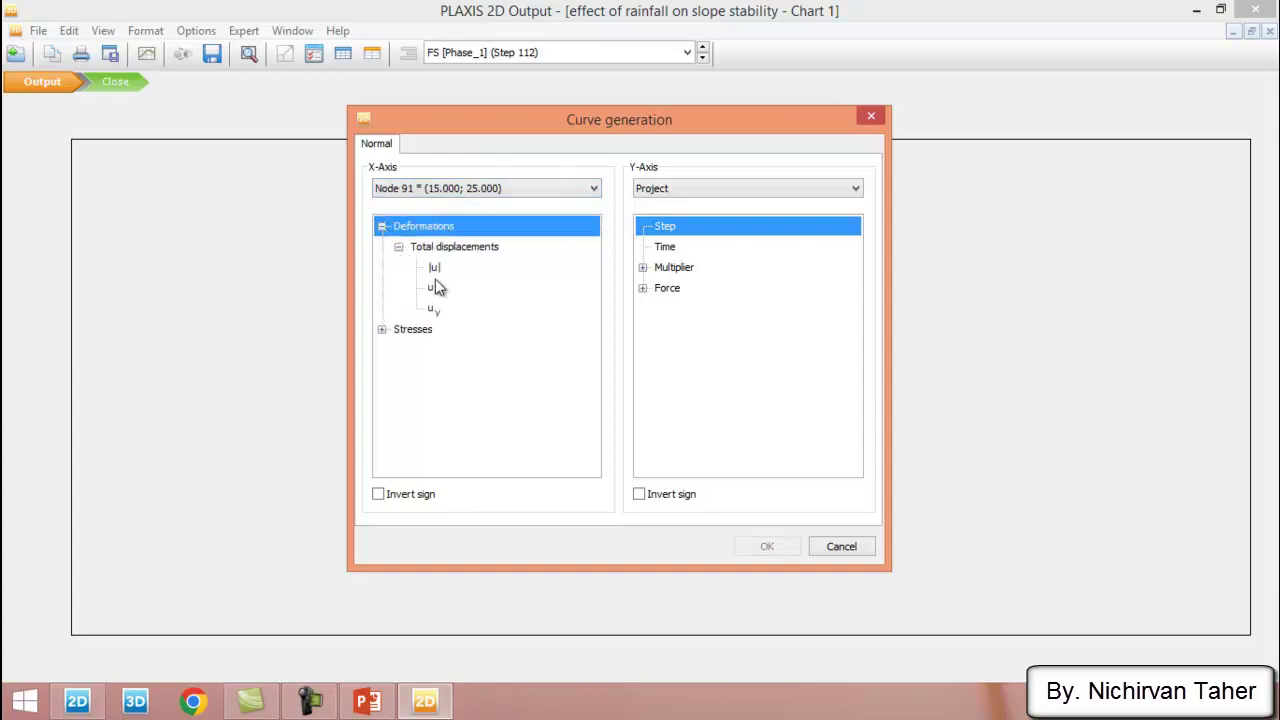
pyautogui.click(434, 270)
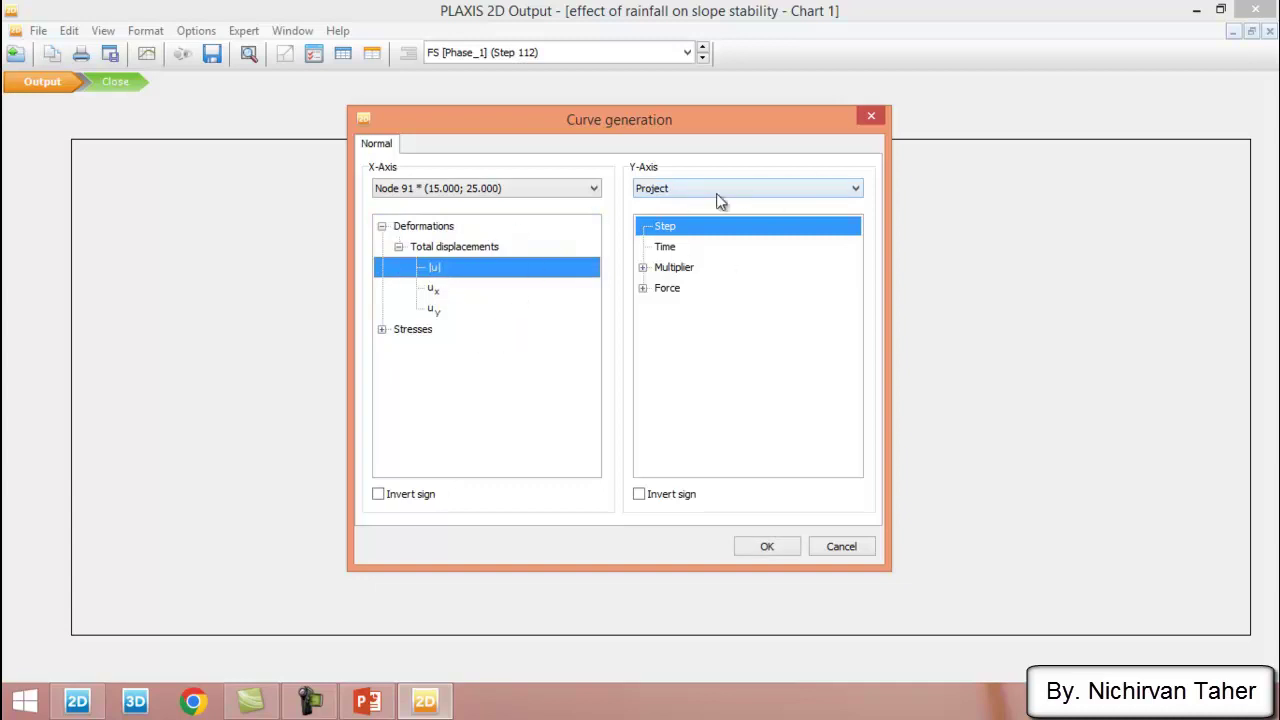
# Assign the project multiplier ΣMsf to the Y-axis and generate the curve
pyautogui.click(643, 268)
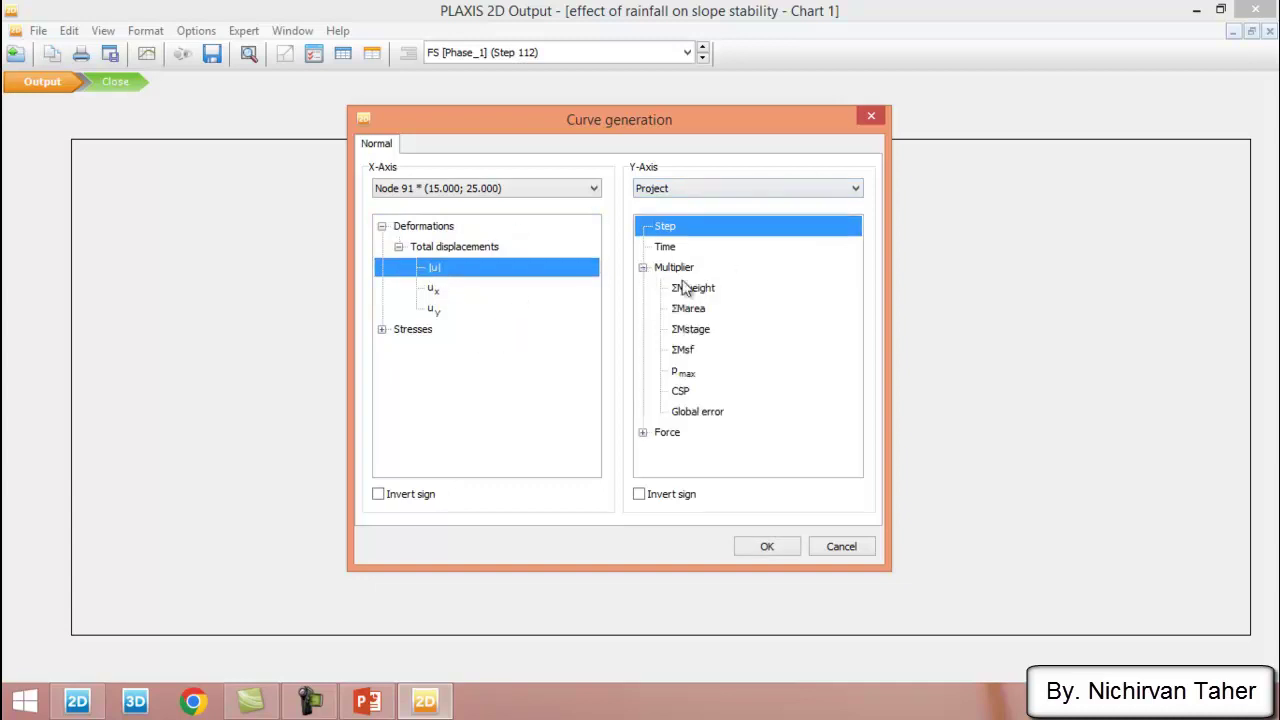
pyautogui.click(686, 351)
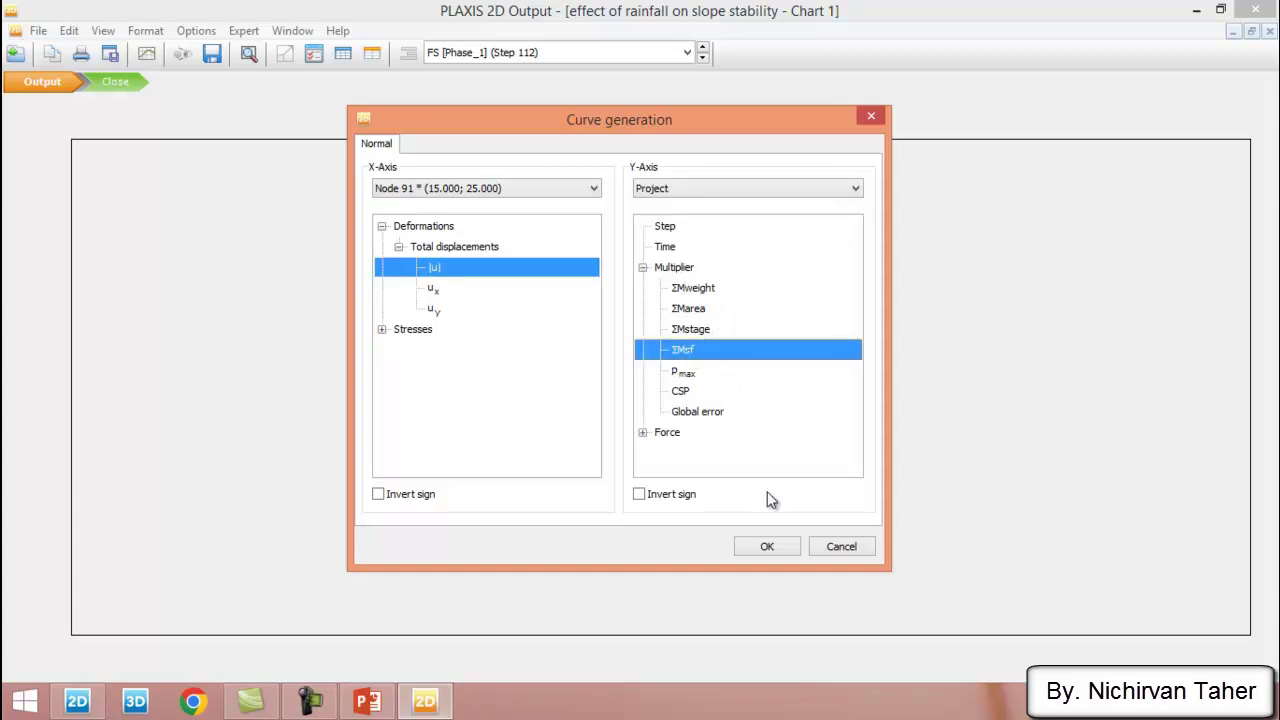
pyautogui.click(767, 548)
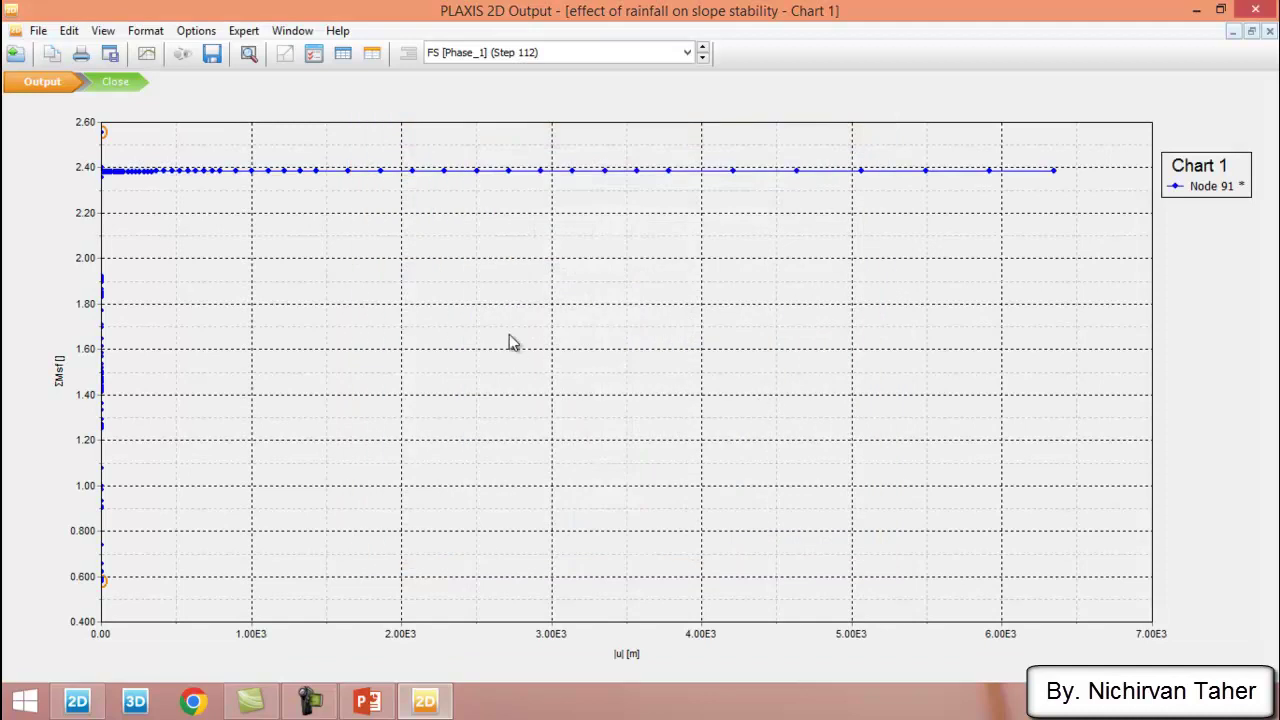
# Limit the node's curve to the FS and FS after rainfall phases, excluding the initial and rainfall 24 hours phases
pyautogui.rightClick(510, 342)
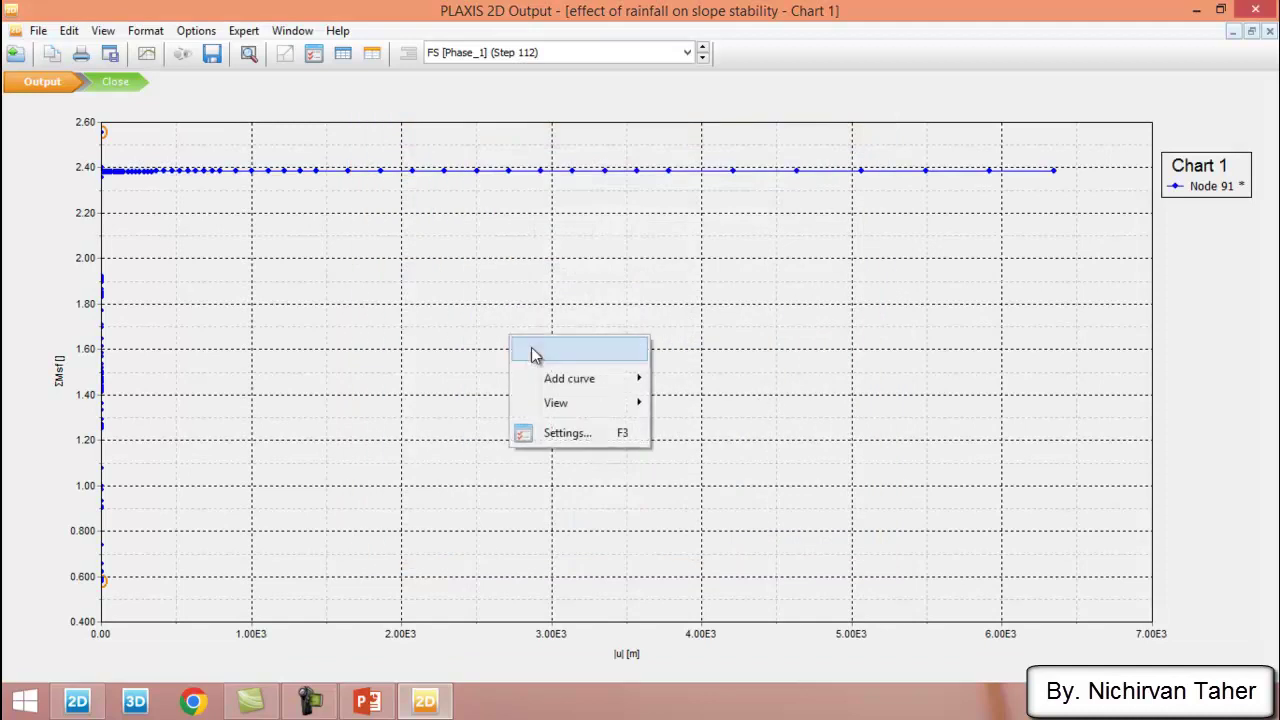
pyautogui.click(568, 433)
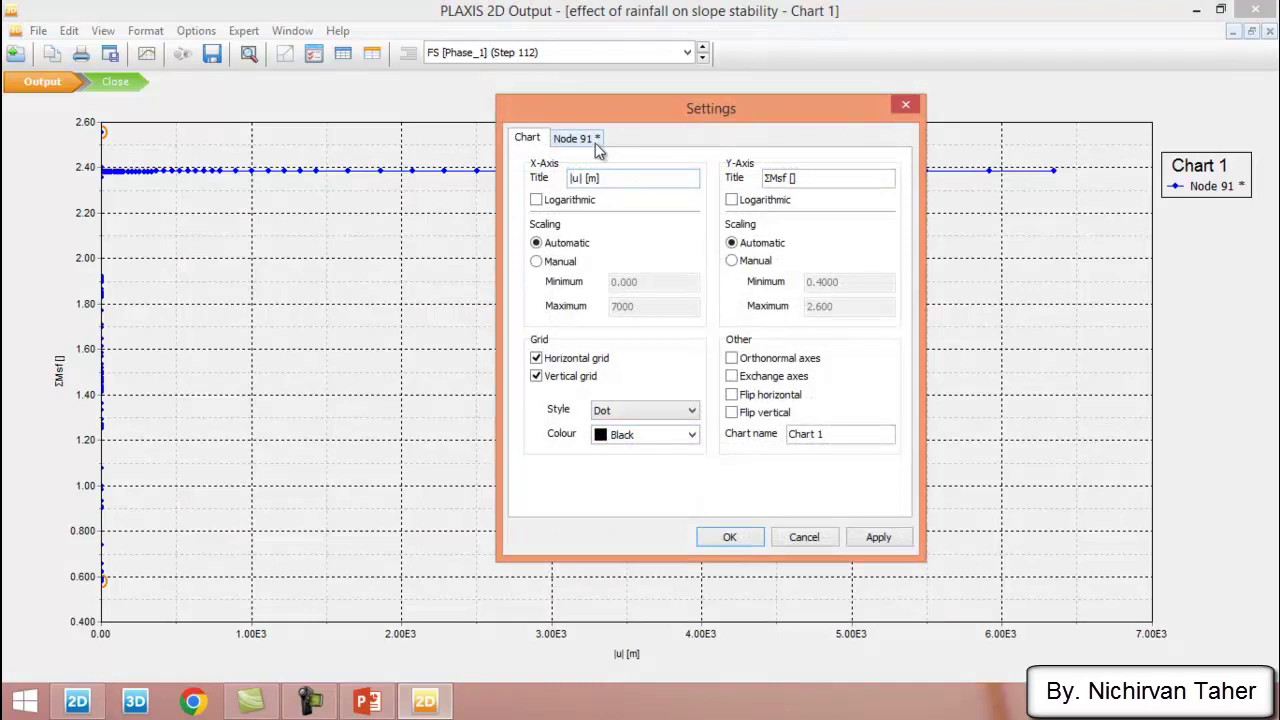
pyautogui.click(580, 139)
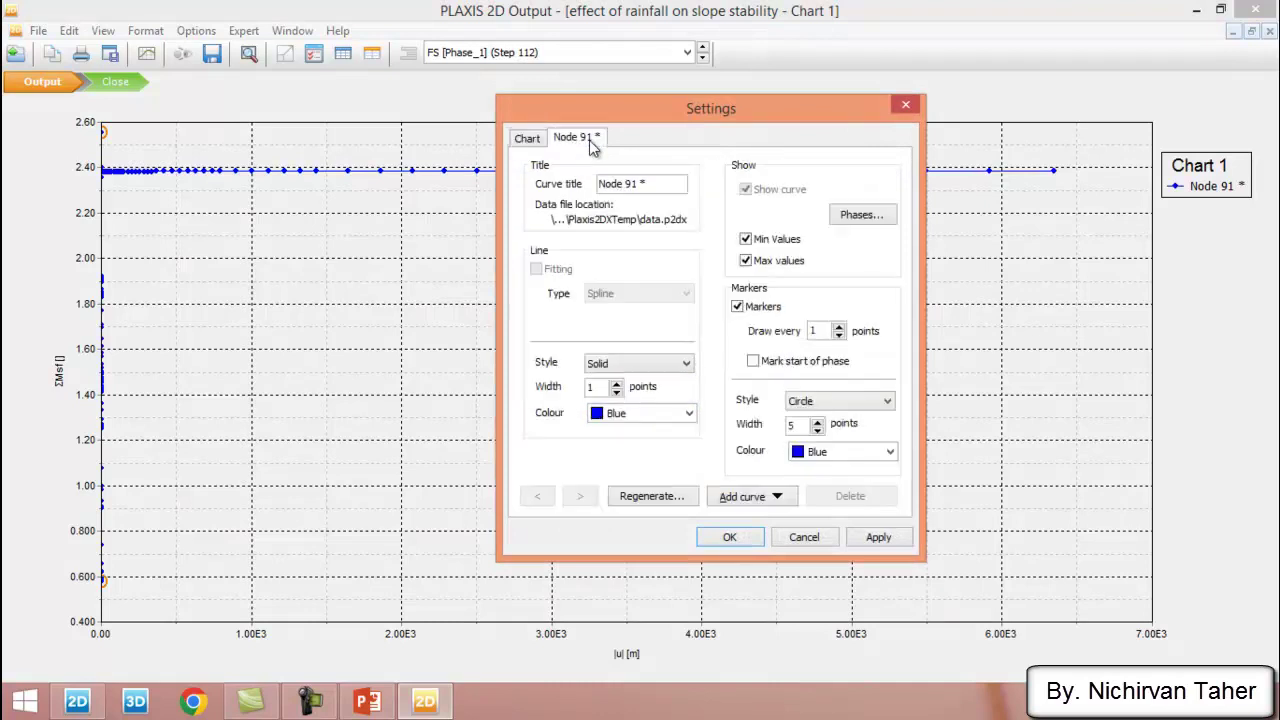
pyautogui.click(858, 218)
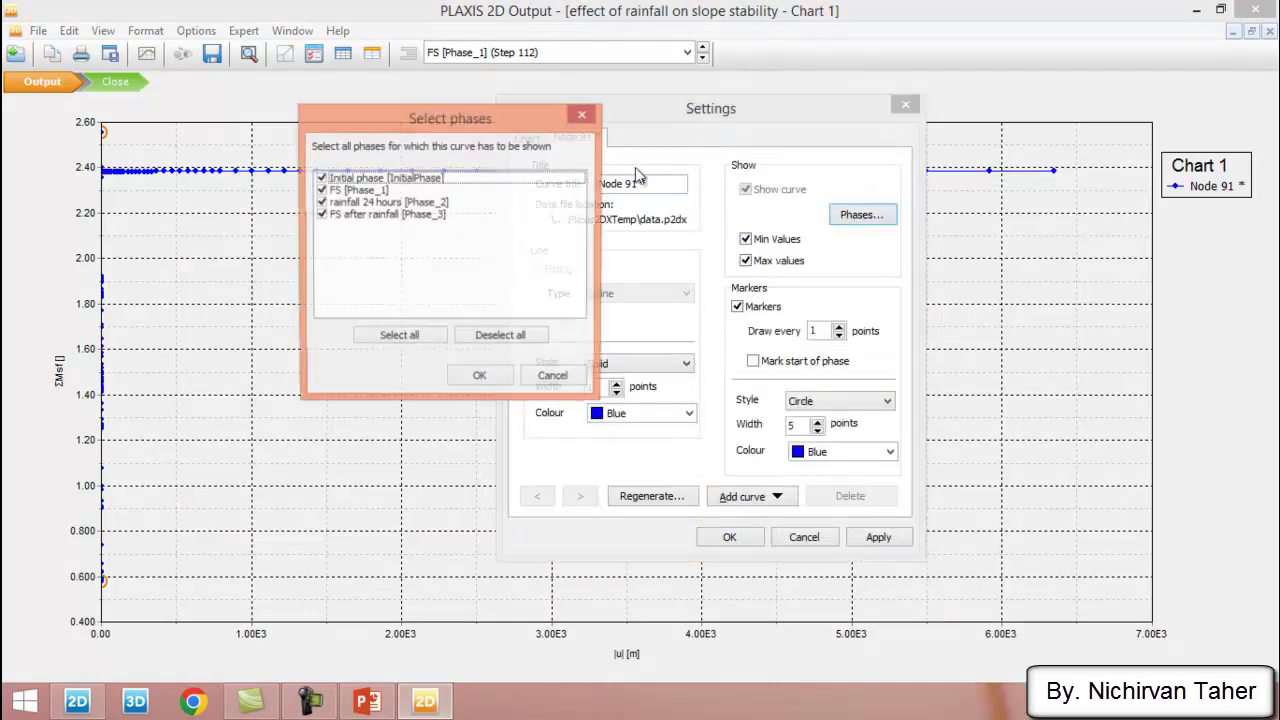
pyautogui.click(321, 203)
pyautogui.click(320, 179)
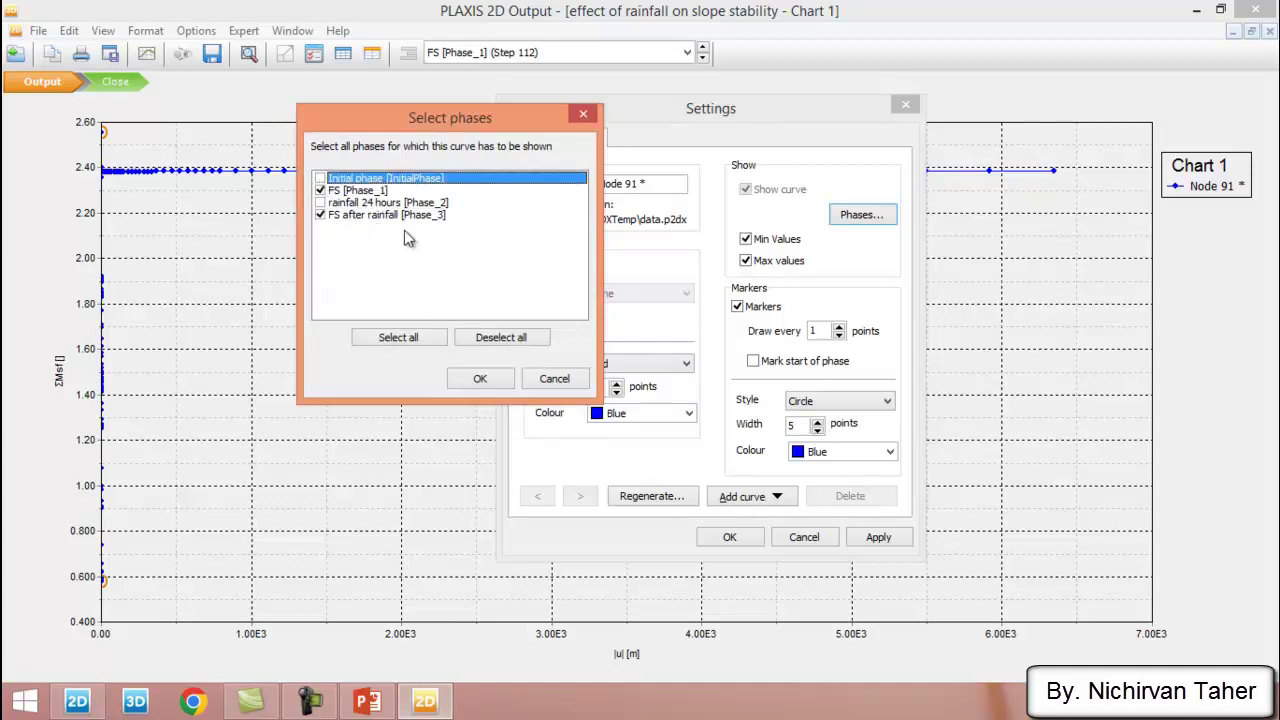
pyautogui.click(480, 378)
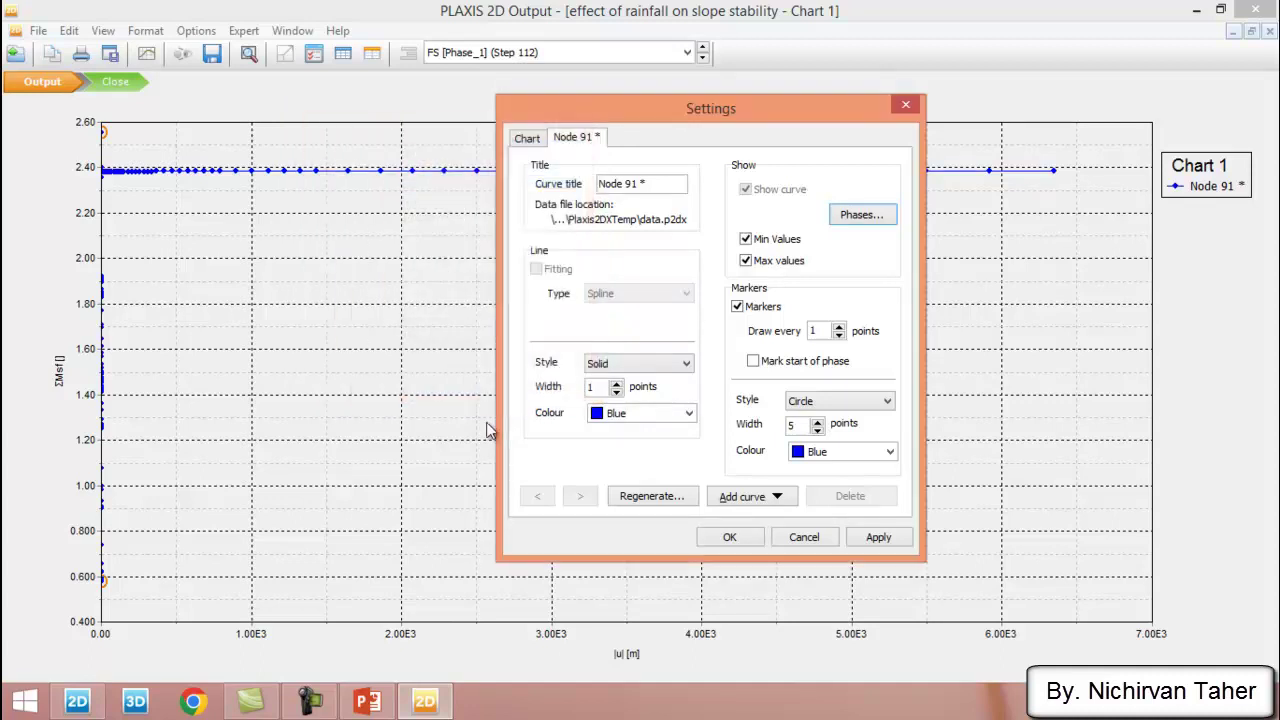
# Scale the chart's X-axis manually with a maximum of 1.000 and apply the settings
pyautogui.click(526, 139)
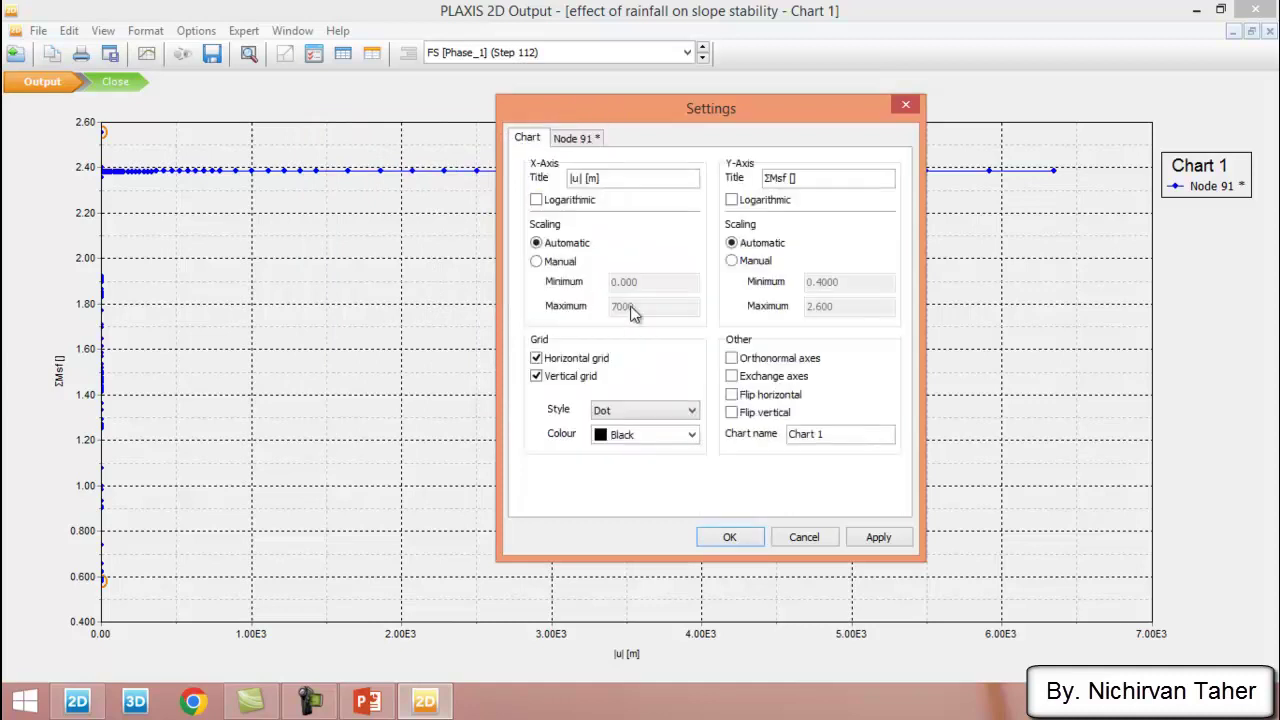
pyautogui.click(560, 262)
pyautogui.moveTo(656, 307); pyautogui.dragTo(596, 314)
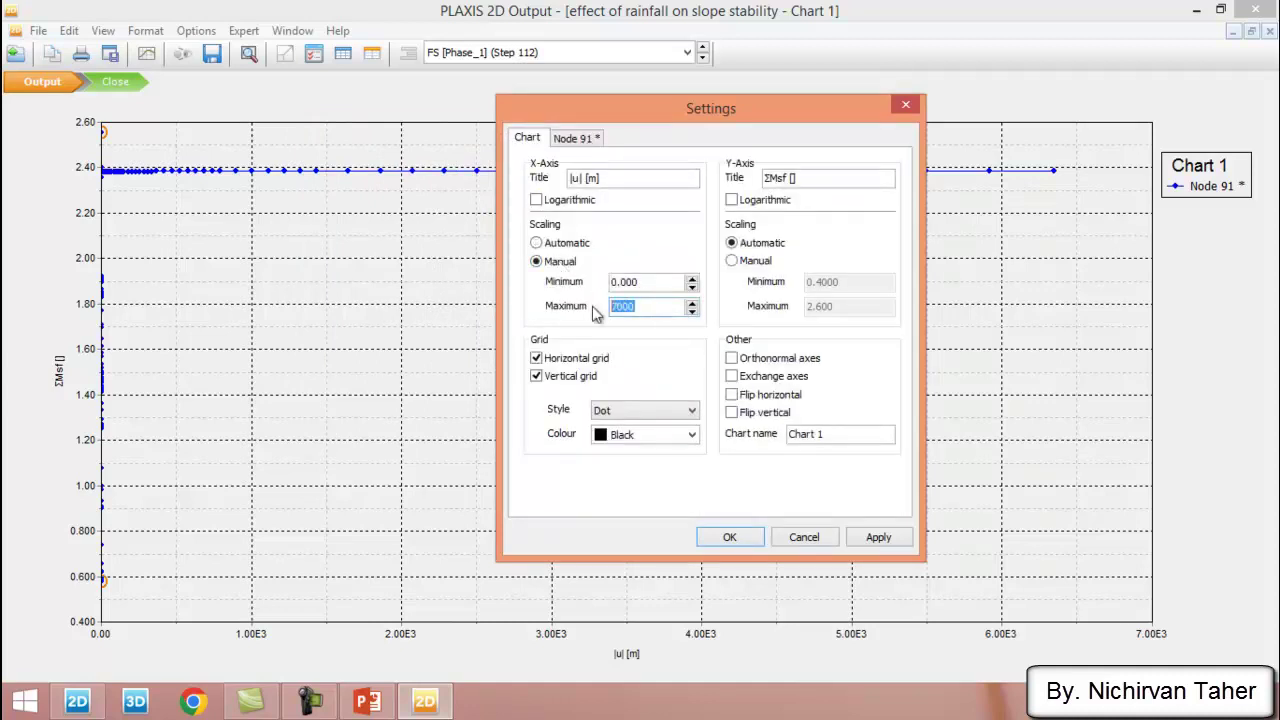
pyautogui.write('1.')
pyautogui.click(880, 540)
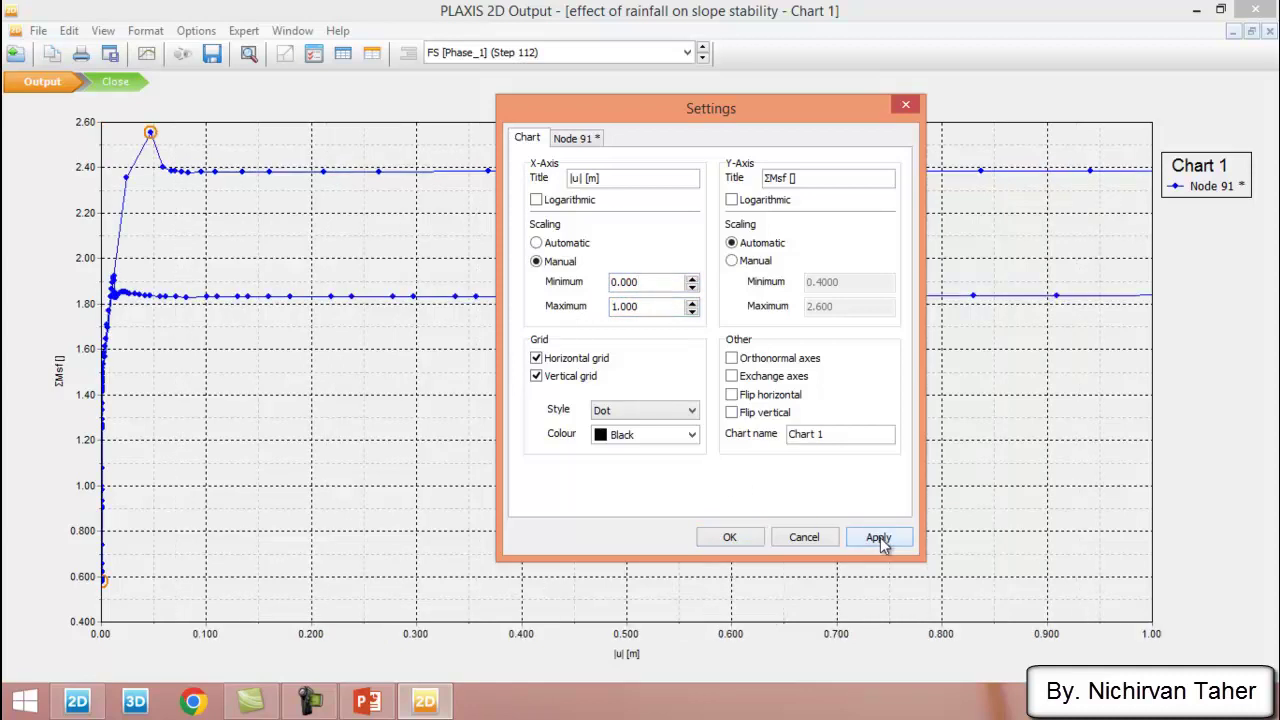
pyautogui.moveTo(619, 108); pyautogui.dragTo(746, 95)
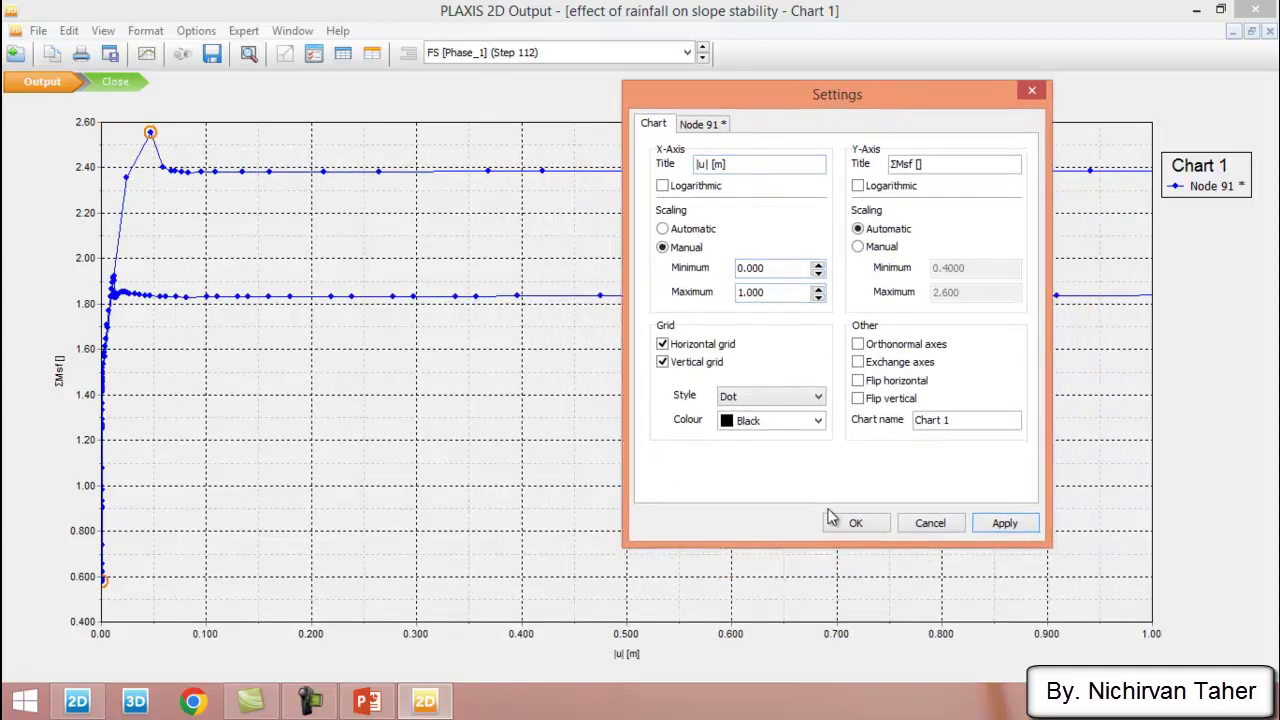
pyautogui.click(856, 524)
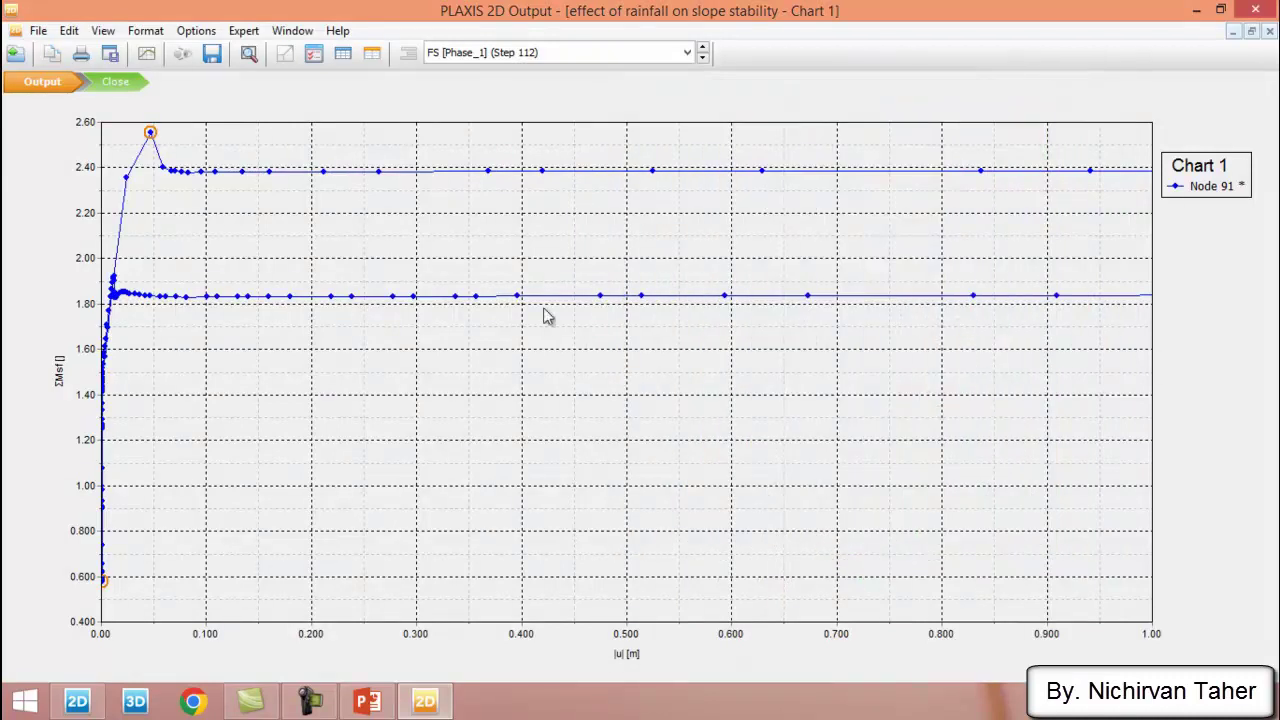